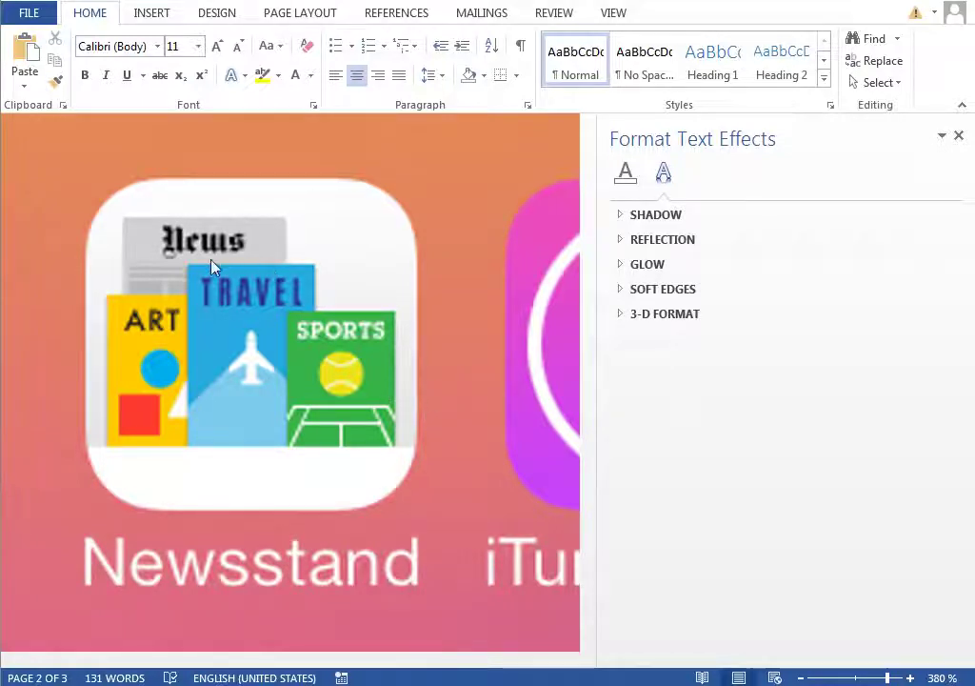
# Step: Paste the copied black rounded rectangle and move it down next to the Newsstand icon
pyautogui.click(856, 678)
pyautogui.click(188, 325)
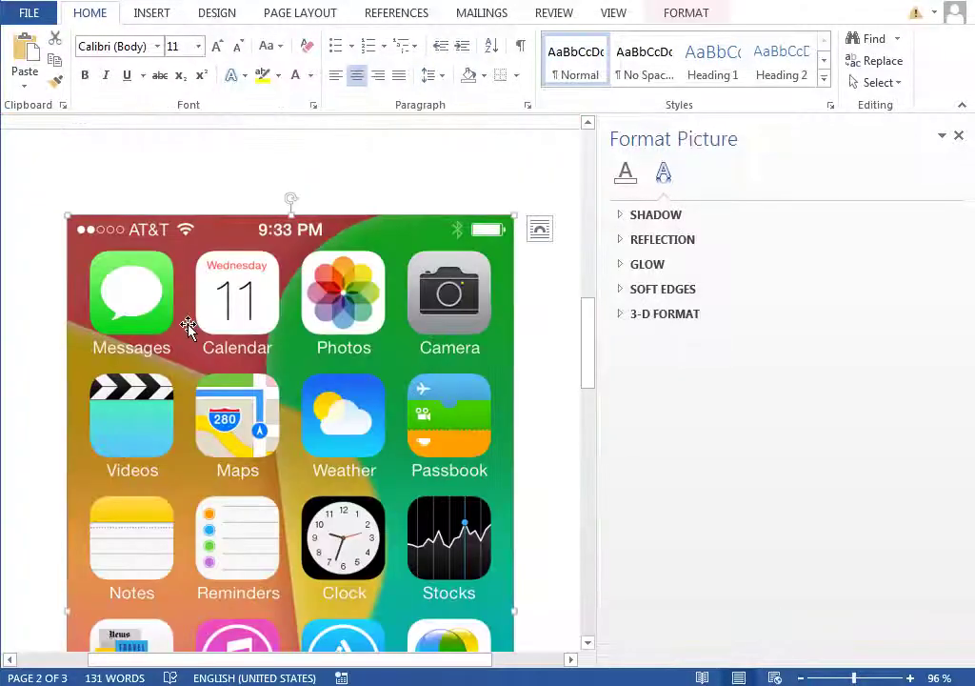
pyautogui.hotkey('ctrl', 'v')
pyautogui.scroll(-3, 142, 279)
pyautogui.moveTo(117, 149); pyautogui.dragTo(202, 562)
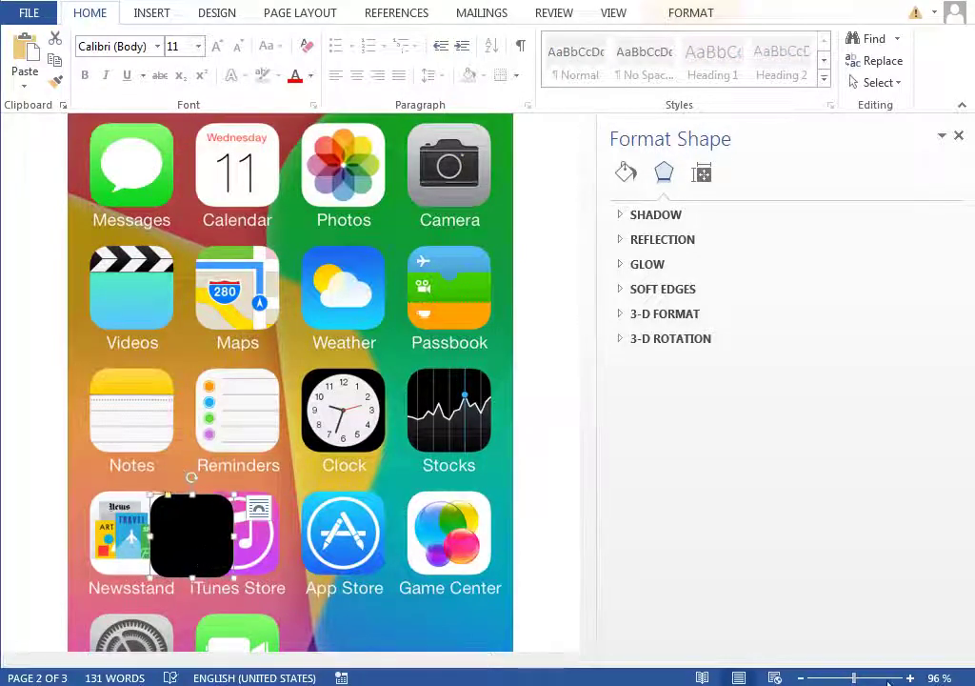
# Step: Move the black rounded rectangle clear of the Newsstand icon and align its top edge with the icon's top
pyautogui.click(887, 678)
pyautogui.scroll(-2, 375, 464)
pyautogui.moveTo(239, 659); pyautogui.dragTo(224, 667)
pyautogui.moveTo(254, 407); pyautogui.dragTo(351, 400)
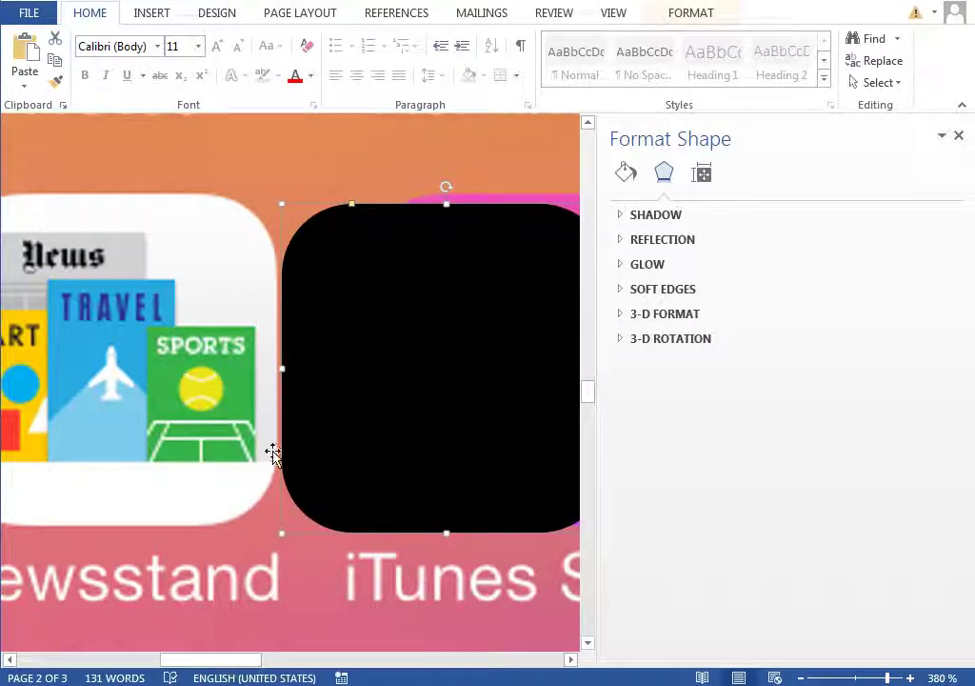
pyautogui.moveTo(243, 659)
pyautogui.mouseDown()
pyautogui.moveTo(218, 660)
pyautogui.moveTo(230, 660)
pyautogui.mouseUp()
pyautogui.press('Up')
pyautogui.press('Up')
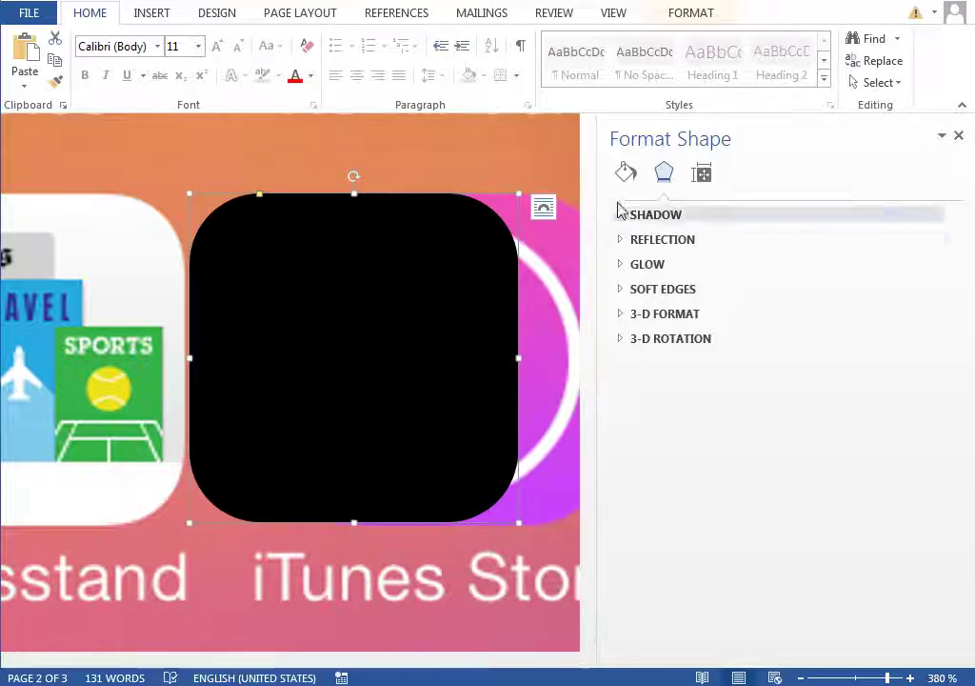
# Step: Give the rounded rectangle a linear gradient fill and set both end stops to white
pyautogui.click(626, 173)
pyautogui.click(684, 284)
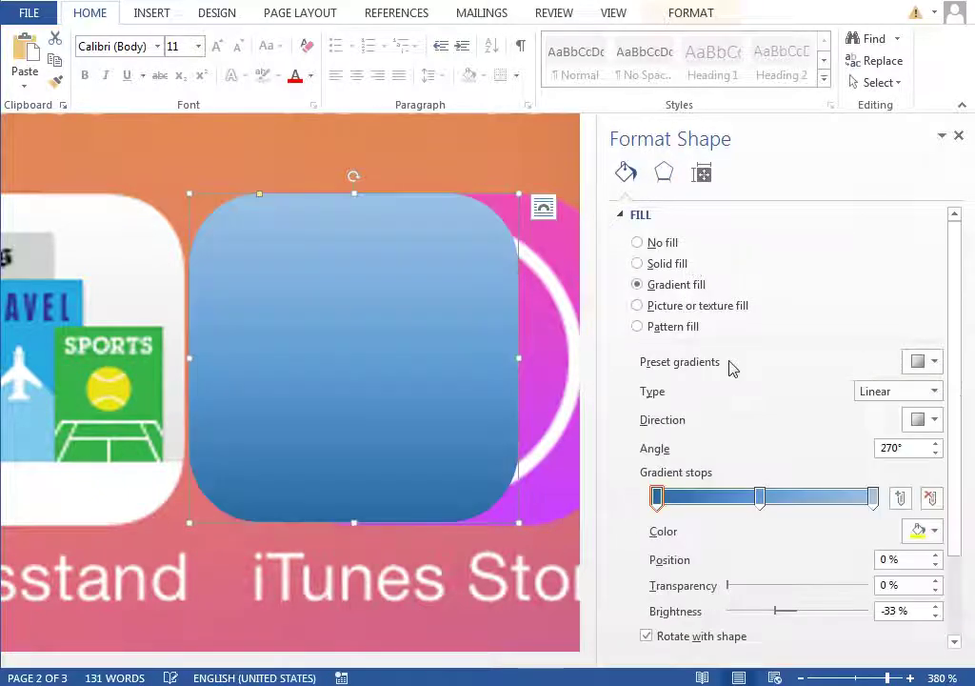
pyautogui.click(872, 496)
pyautogui.click(919, 538)
pyautogui.click(862, 574)
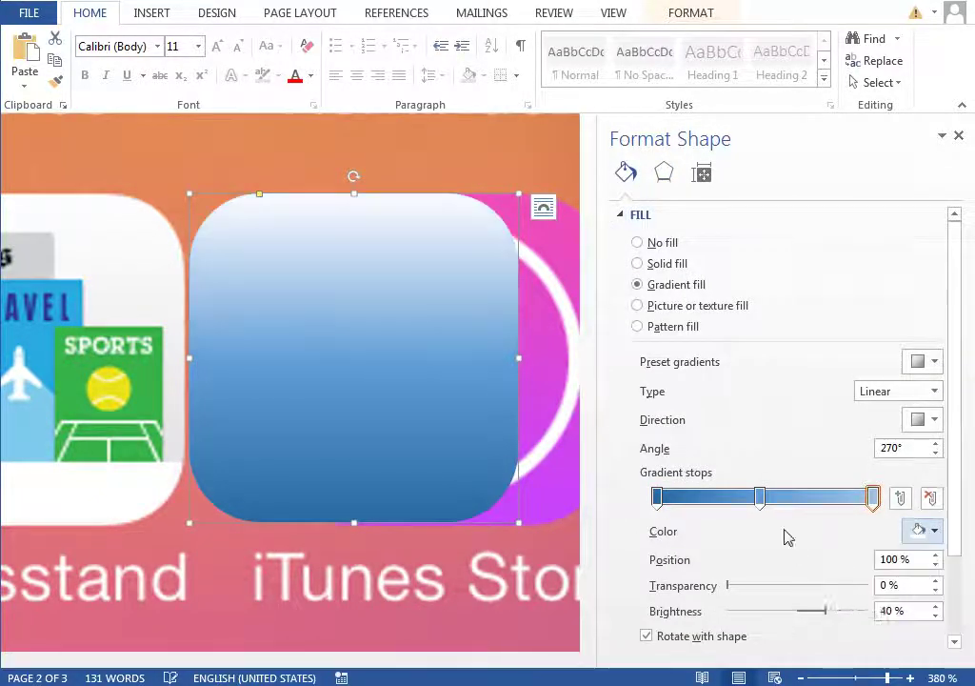
pyautogui.click(657, 498)
pyautogui.click(914, 533)
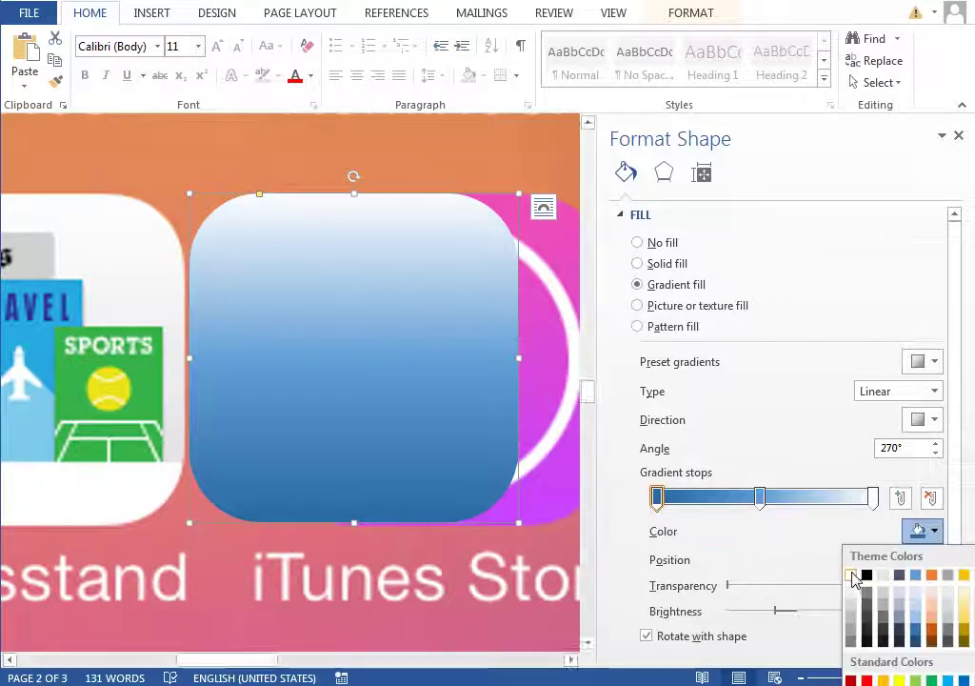
pyautogui.click(854, 577)
# Step: Move the middle gradient stop to 24% and color it a custom gray slightly darker than the light gray theme color
pyautogui.moveTo(759, 497); pyautogui.dragTo(701, 502)
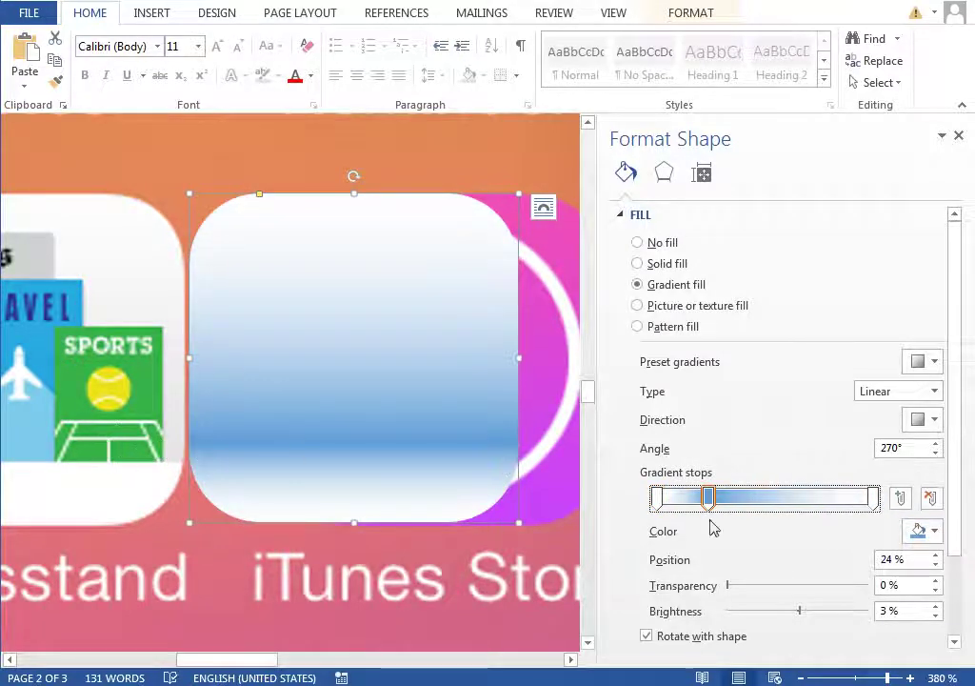
pyautogui.click(920, 530)
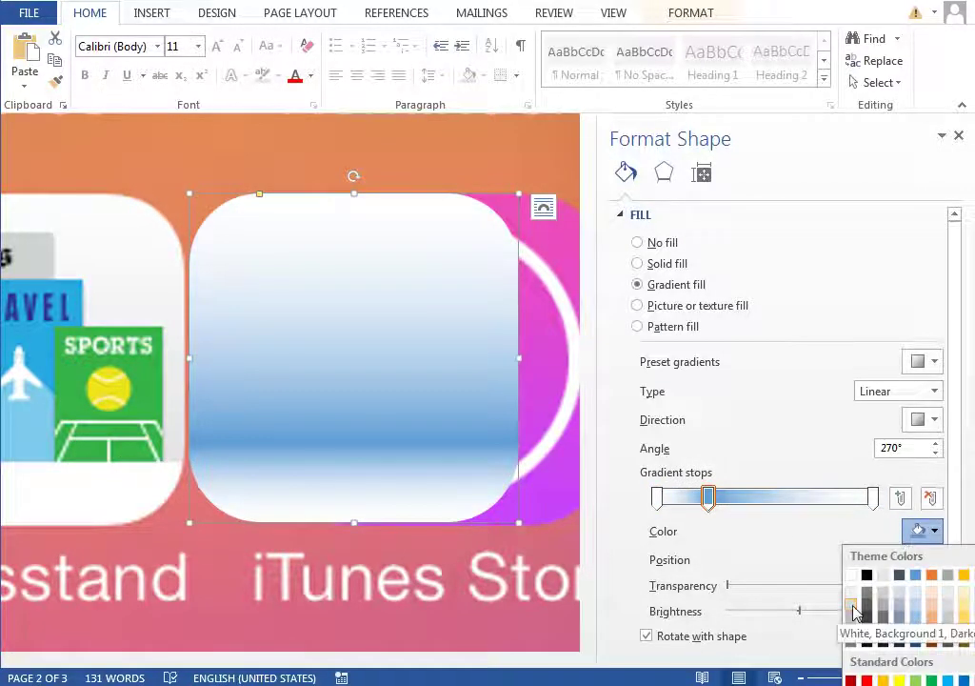
pyautogui.click(853, 607)
pyautogui.click(920, 530)
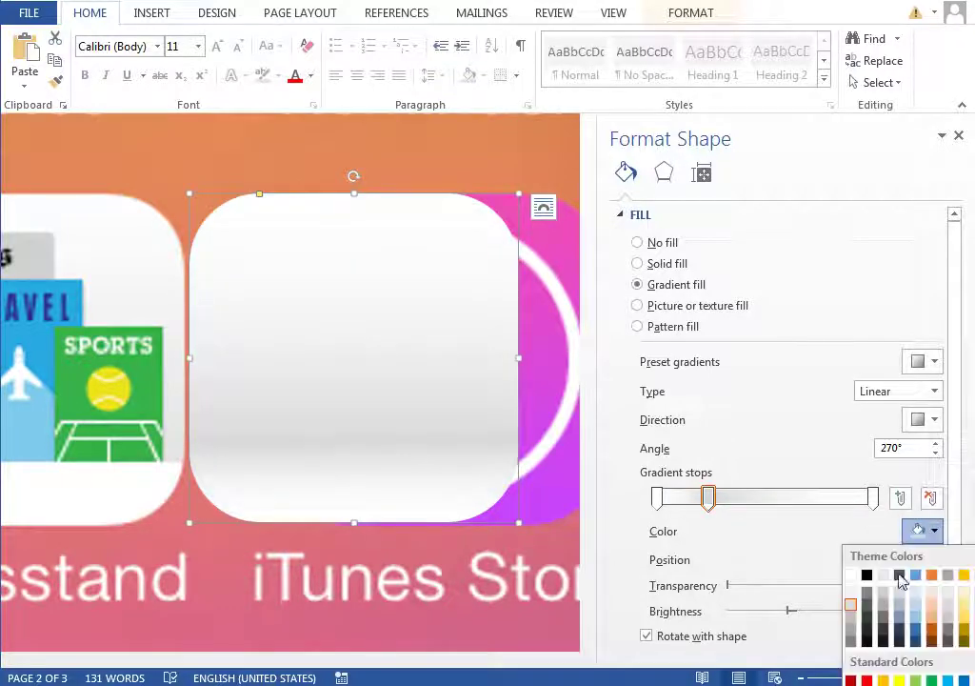
pyautogui.click(891, 683)
pyautogui.moveTo(310, 356); pyautogui.dragTo(309, 341)
pyautogui.press('Return')
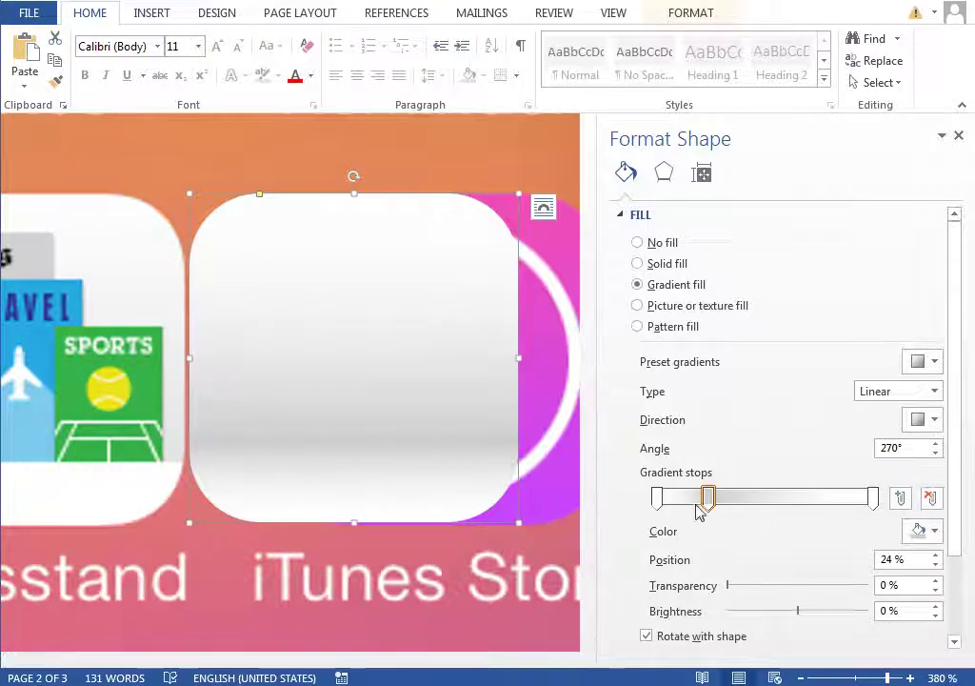
# Step: Place the gray and lower white gradient stops together at 18% for a hard edge, with the gray stop set to white at -15% brightness
pyautogui.moveTo(713, 505); pyautogui.dragTo(702, 509)
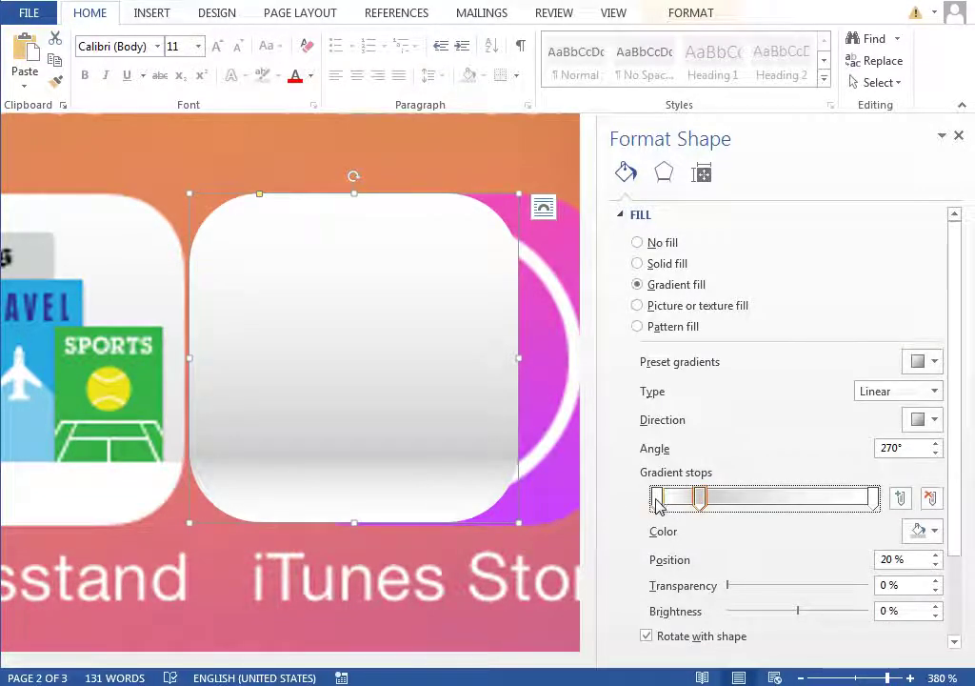
pyautogui.moveTo(656, 505); pyautogui.dragTo(693, 503)
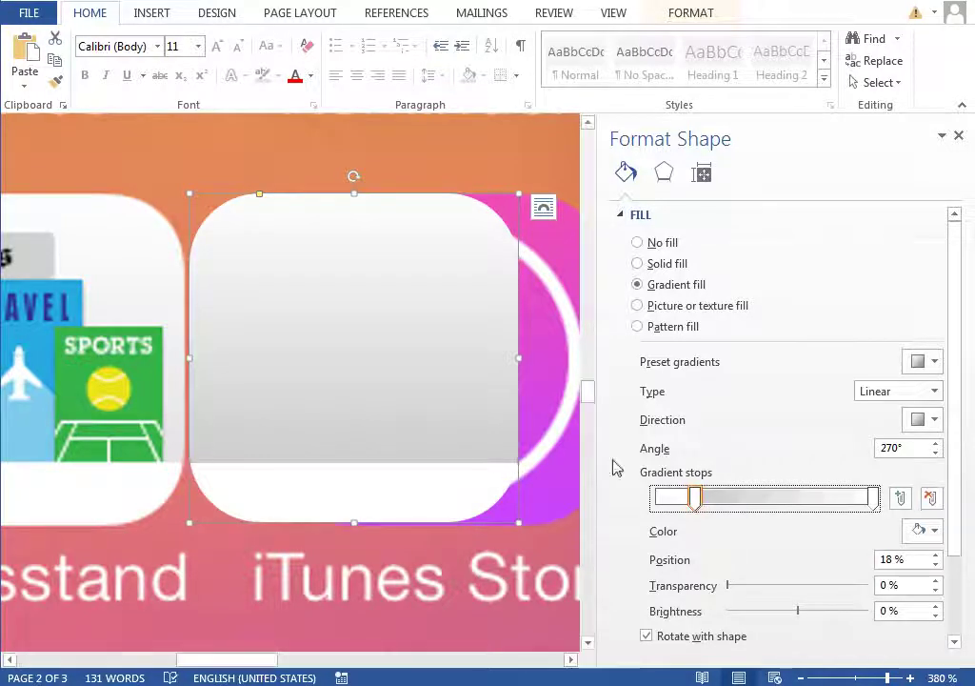
pyautogui.click(936, 532)
pyautogui.click(853, 607)
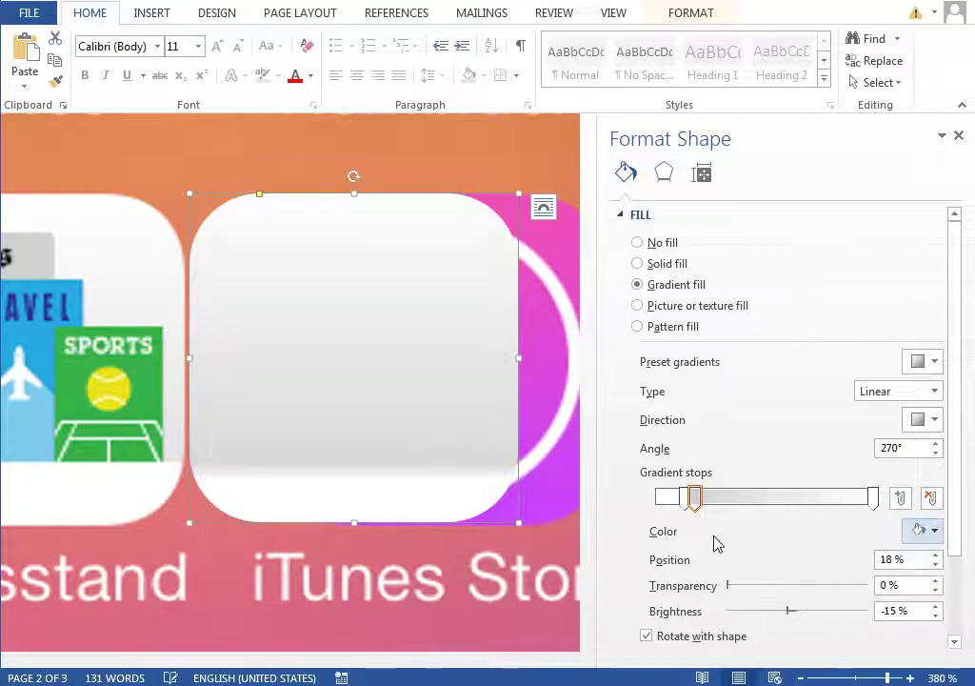
pyautogui.click(695, 500)
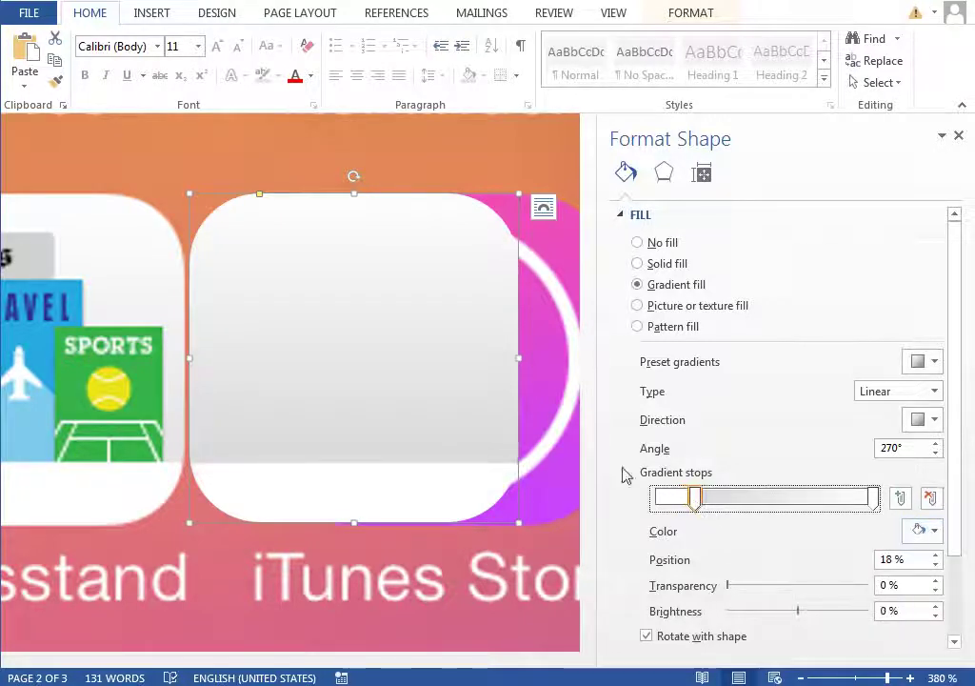
# Step: Place the gradient rounded rectangle exactly over the Newsstand icon and hide it from the list of objects
pyautogui.hscroll(-5, 261, 601)
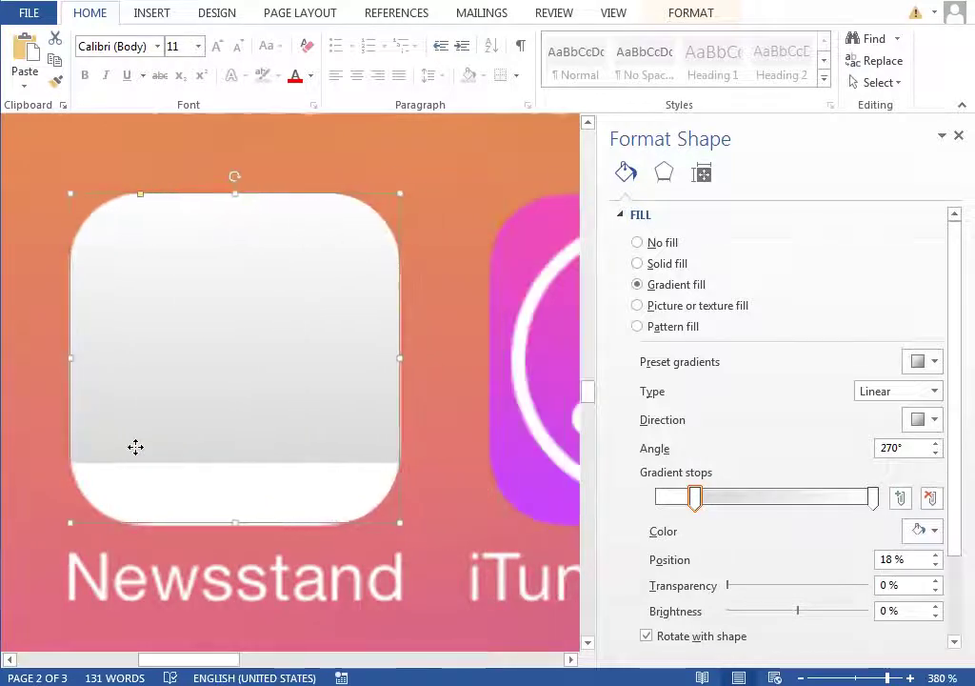
pyautogui.click(874, 81)
pyautogui.click(848, 174)
pyautogui.click(951, 203)
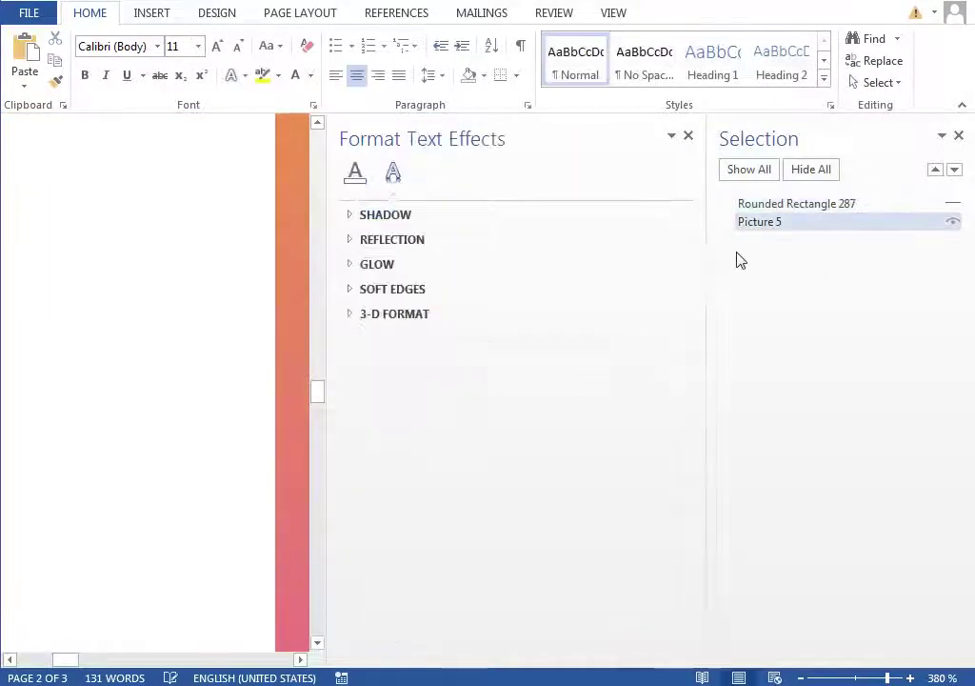
# Step: Narrow the Selection and Format panes and magnify the Newsstand icon to 500%
pyautogui.moveTo(712, 251); pyautogui.dragTo(809, 253)
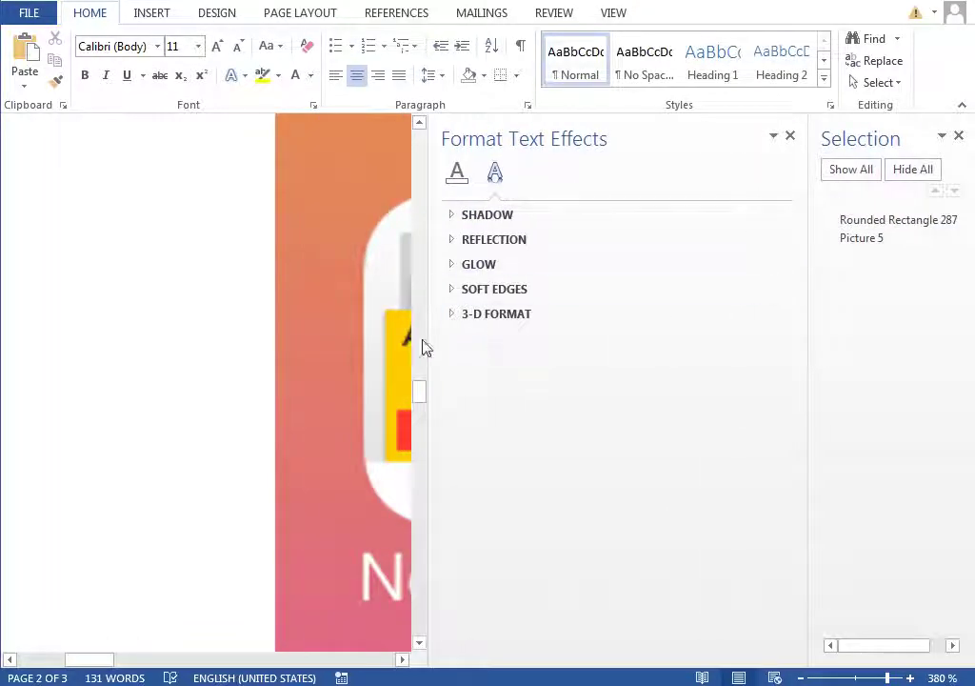
pyautogui.moveTo(429, 337); pyautogui.dragTo(623, 337)
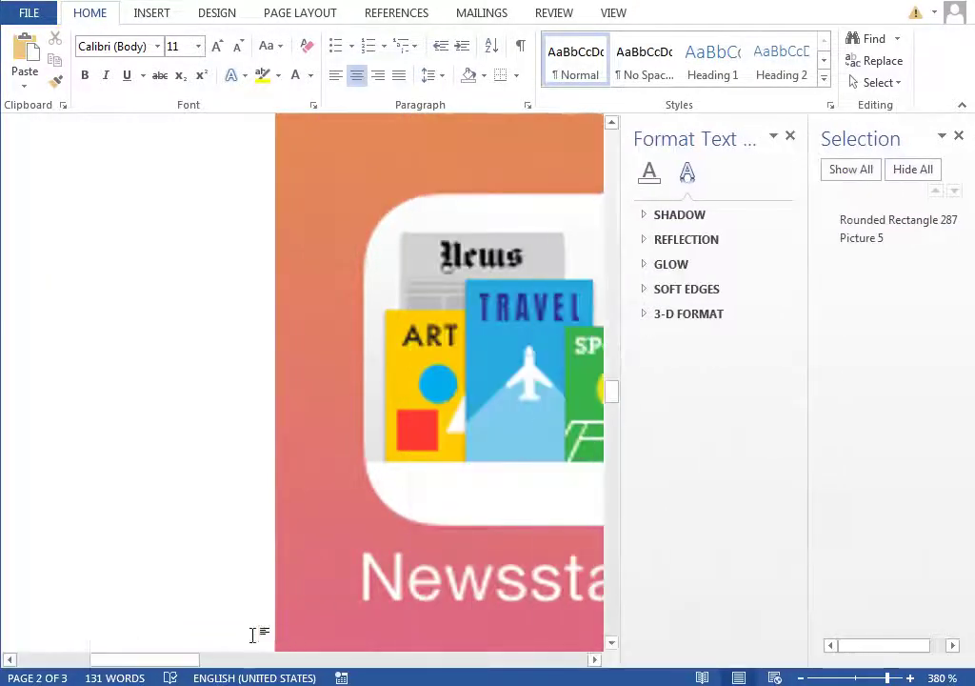
pyautogui.moveTo(176, 669); pyautogui.dragTo(238, 668)
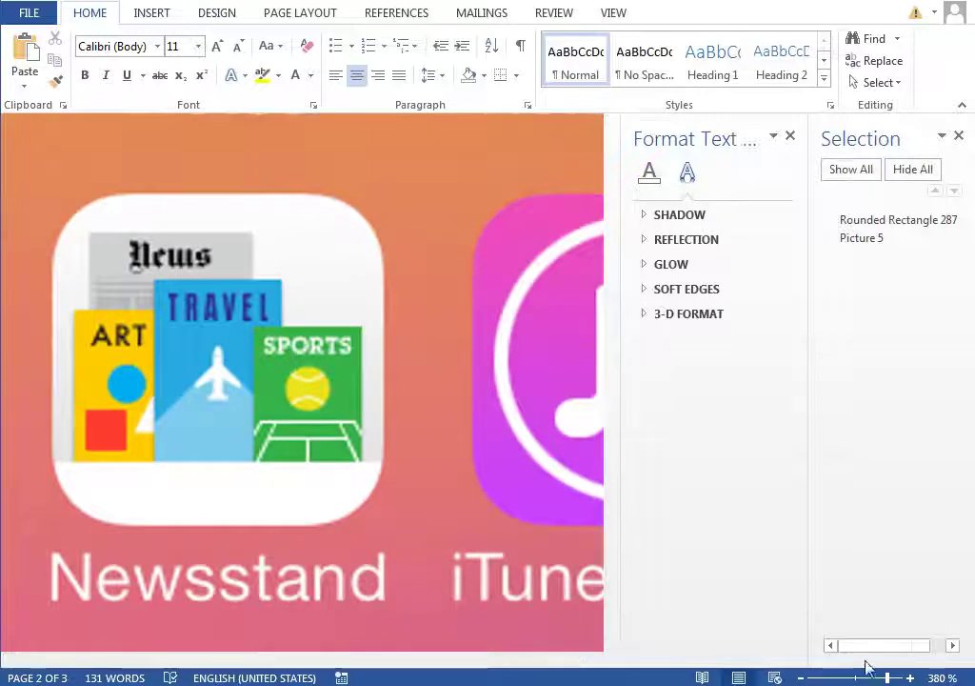
pyautogui.click(908, 677)
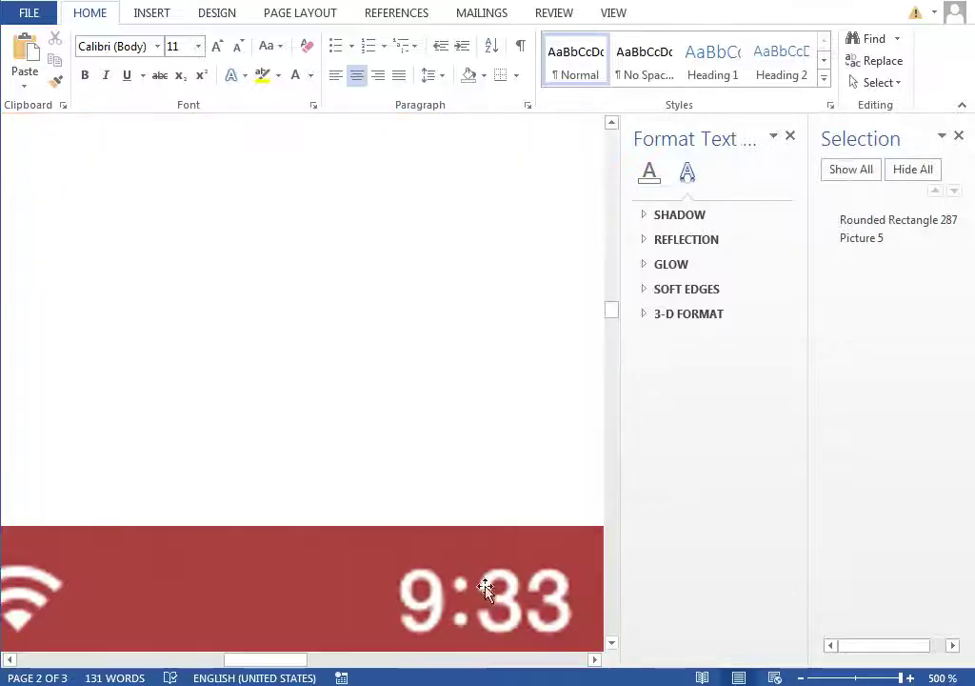
pyautogui.moveTo(615, 320); pyautogui.dragTo(618, 404)
pyautogui.moveTo(289, 662); pyautogui.dragTo(214, 665)
pyautogui.click(613, 123)
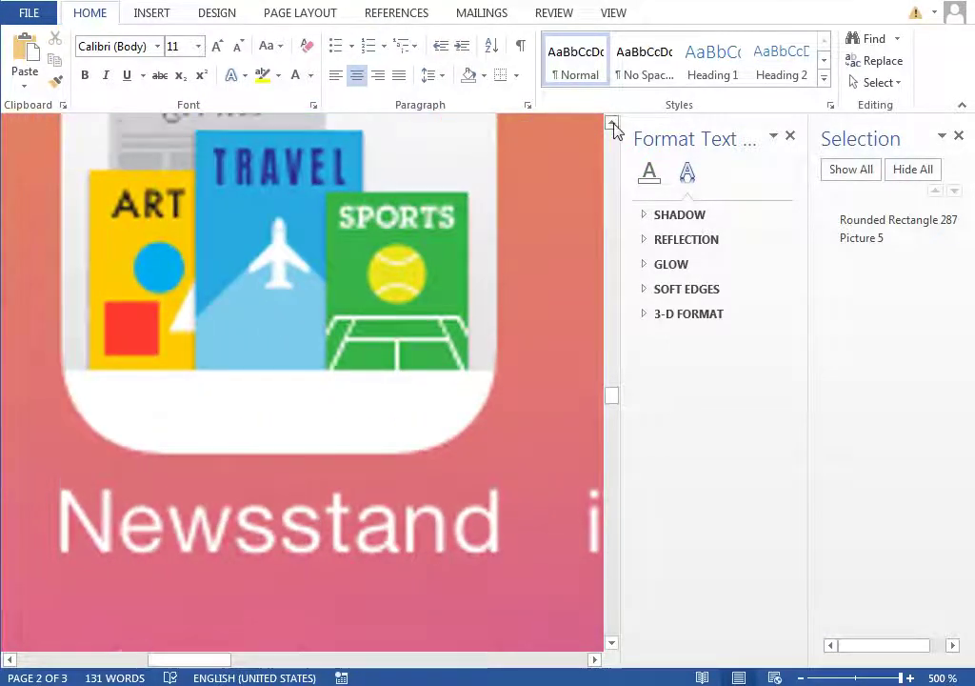
pyautogui.click(613, 125)
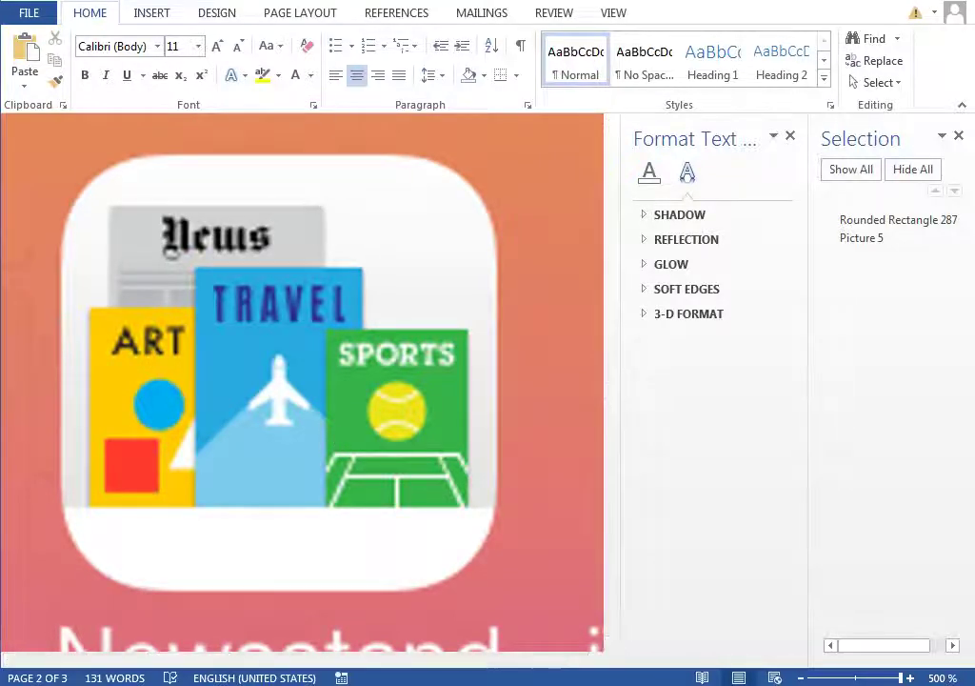
# Step: Draw a rectangle about 16.6 mm high and 11.5 mm wide from the newspaper's top-left corner and shift it slightly aside
pyautogui.click(155, 13)
pyautogui.click(264, 83)
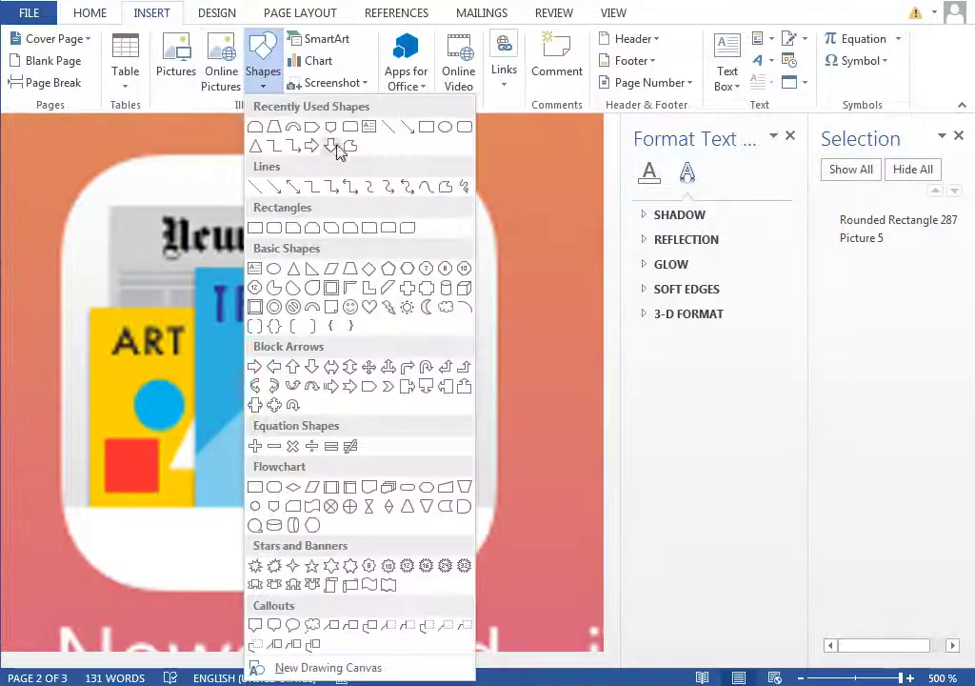
pyautogui.click(427, 136)
pyautogui.moveTo(118, 204)
pyautogui.mouseDown()
pyautogui.moveTo(260, 436)
pyautogui.moveTo(322, 503)
pyautogui.mouseUp()
pyautogui.moveTo(198, 325); pyautogui.dragTo(231, 331)
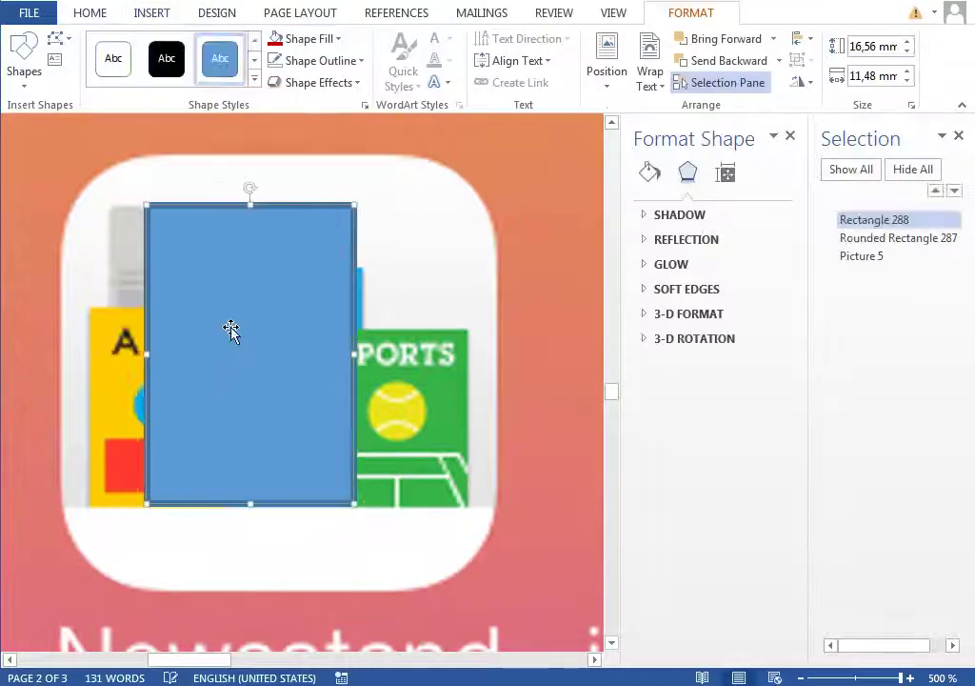
# Step: Remove the rectangle's outline and fill it with a custom gray slightly lighter than RGB 191, 191, 191
pyautogui.click(650, 172)
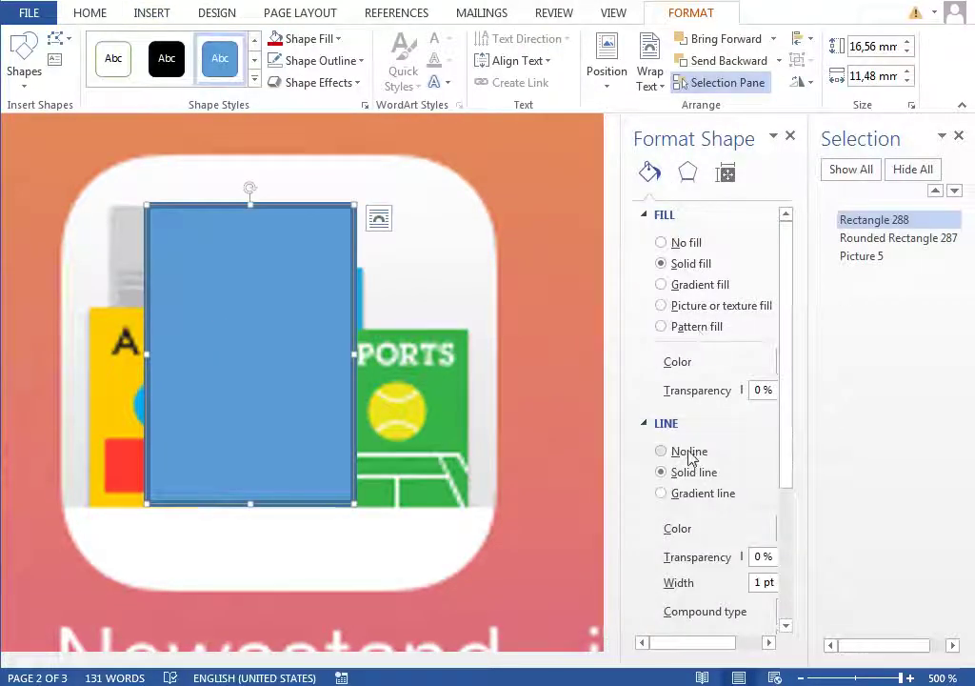
pyautogui.click(303, 39)
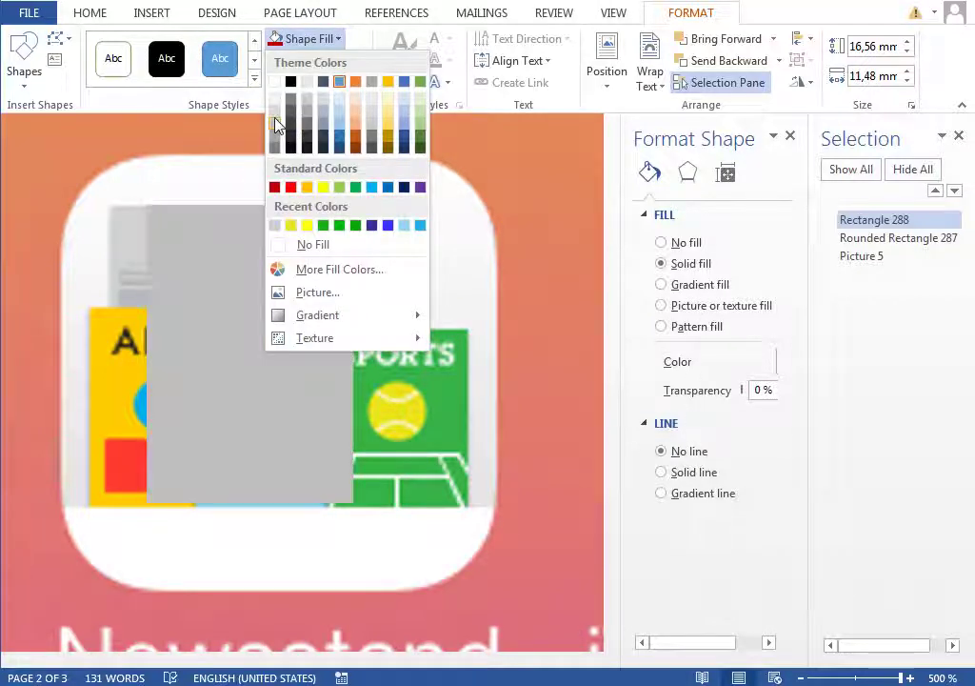
pyautogui.click(275, 125)
pyautogui.click(303, 39)
pyautogui.click(340, 269)
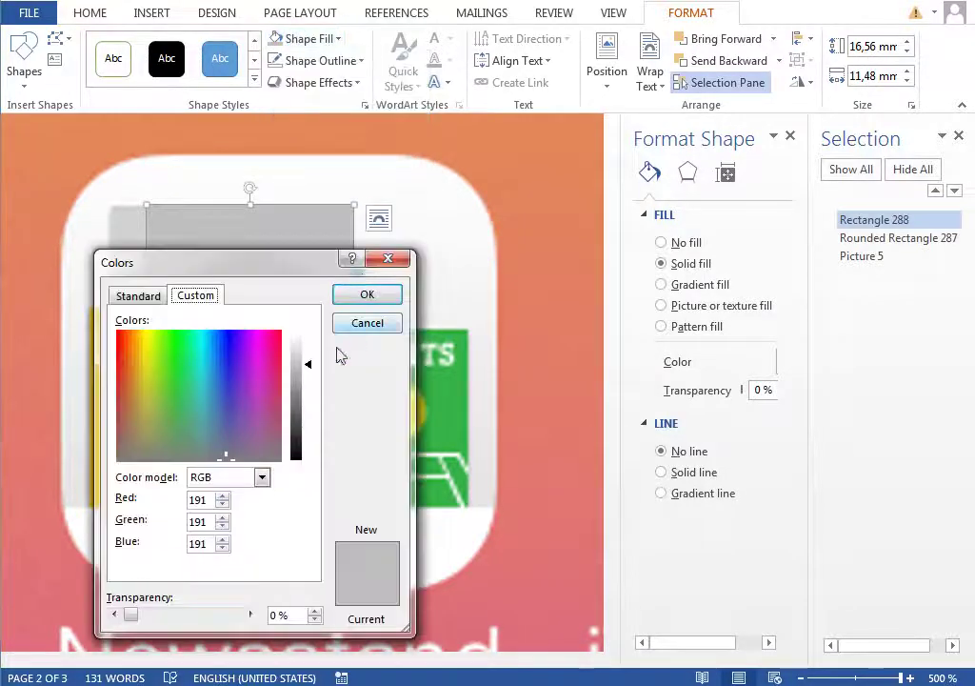
pyautogui.moveTo(308, 367); pyautogui.dragTo(312, 367)
pyautogui.press('Return')
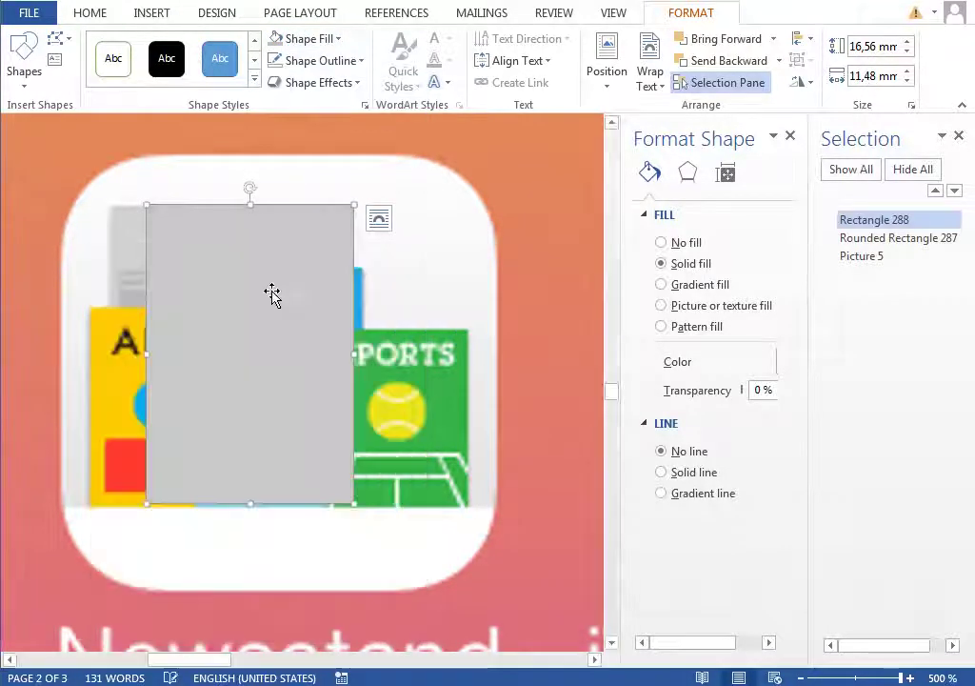
# Step: Move the gray rectangle back over the newspaper in the icon and hide it
pyautogui.moveTo(273, 295); pyautogui.dragTo(246, 296)
pyautogui.moveTo(887, 645); pyautogui.dragTo(932, 652)
pyautogui.click(950, 237)
pyautogui.click(950, 219)
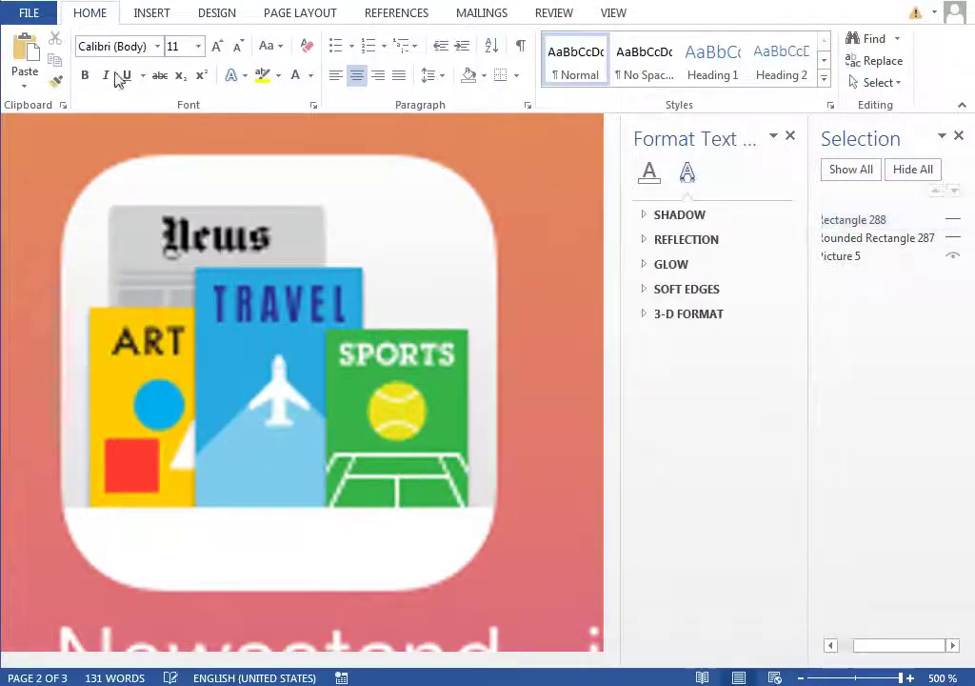
# Step: Draw a thin rectangle about 1.25 mm high and 7.94 mm wide over the newspaper's text lines below the News title
pyautogui.click(150, 13)
pyautogui.click(262, 57)
pyautogui.click(424, 128)
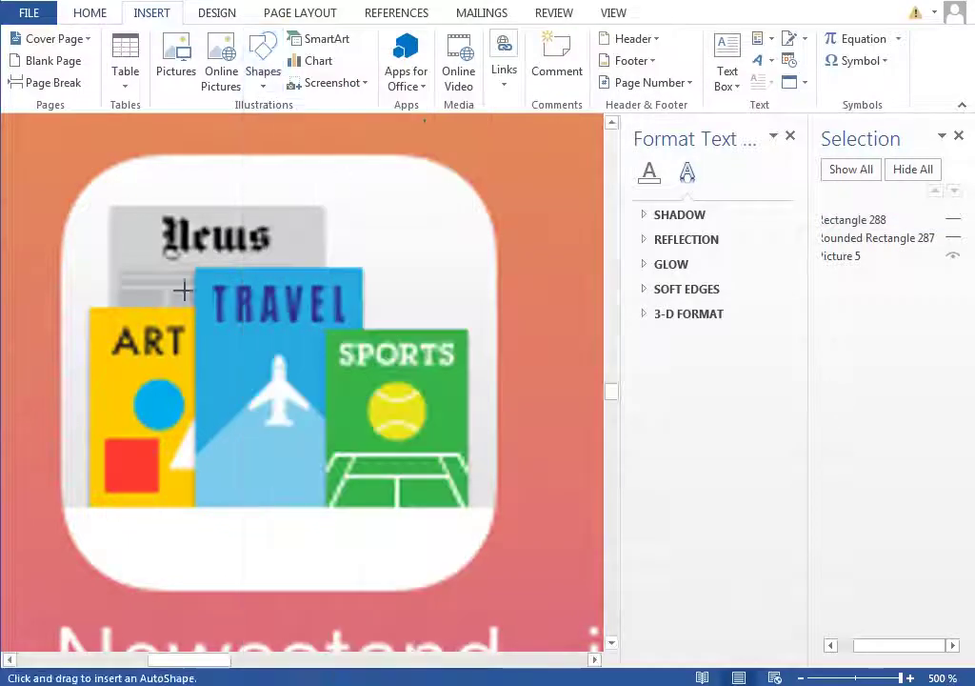
pyautogui.moveTo(122, 269); pyautogui.dragTo(266, 291)
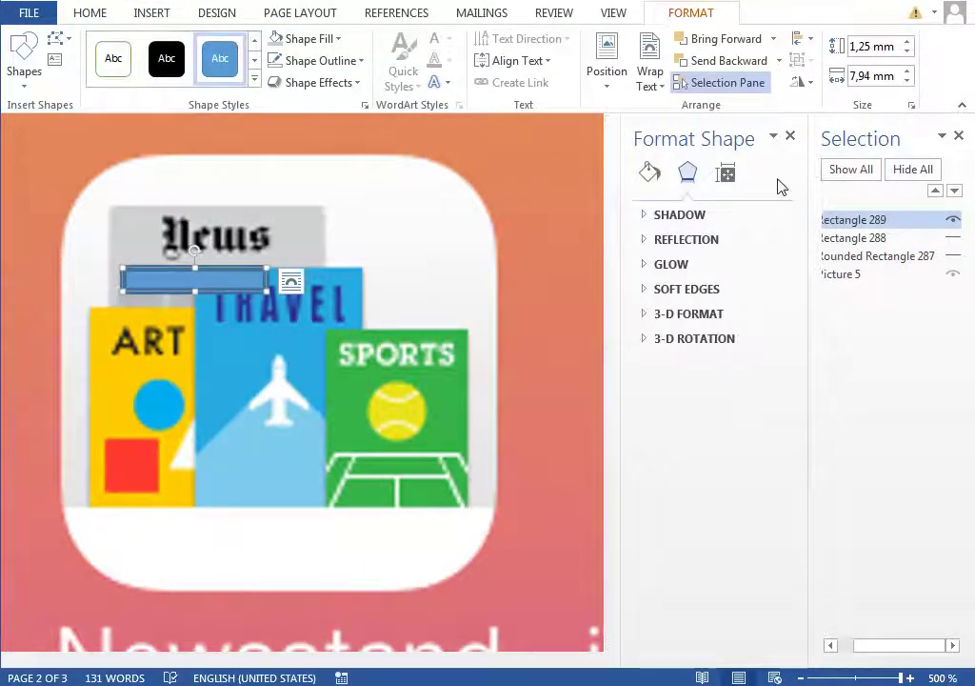
# Step: Remove the thin rectangle's outline and fill it with a medium gray theme color
pyautogui.click(650, 173)
pyautogui.click(682, 454)
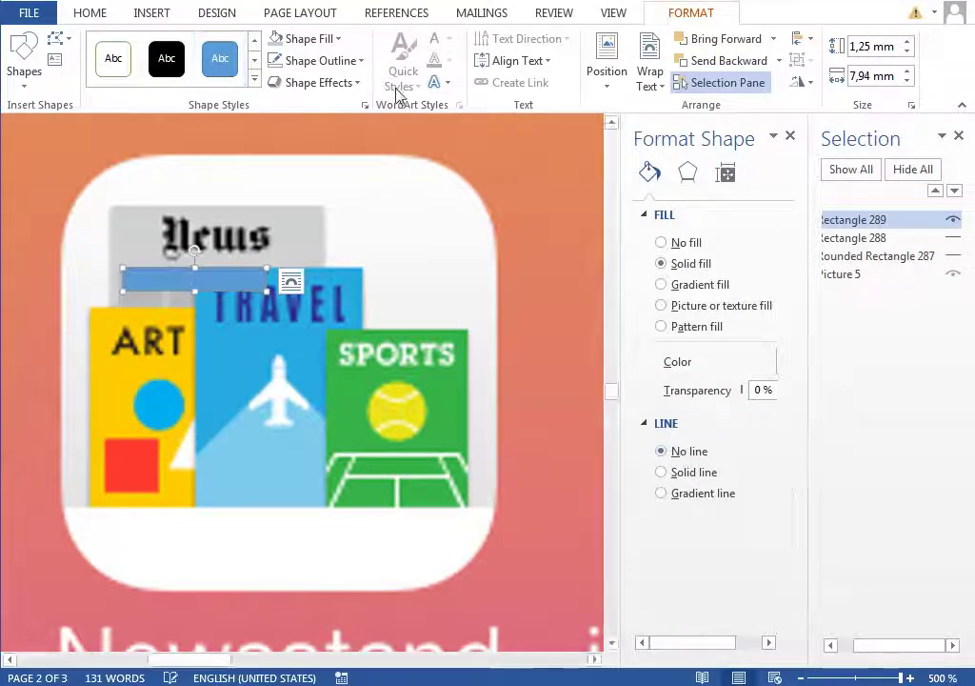
pyautogui.click(312, 46)
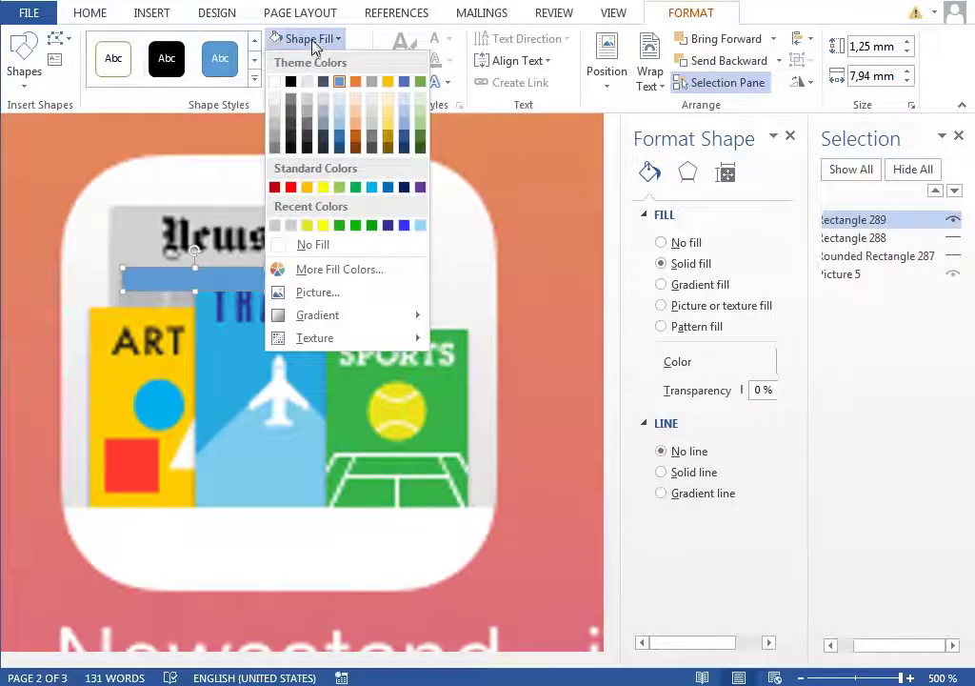
pyautogui.click(276, 140)
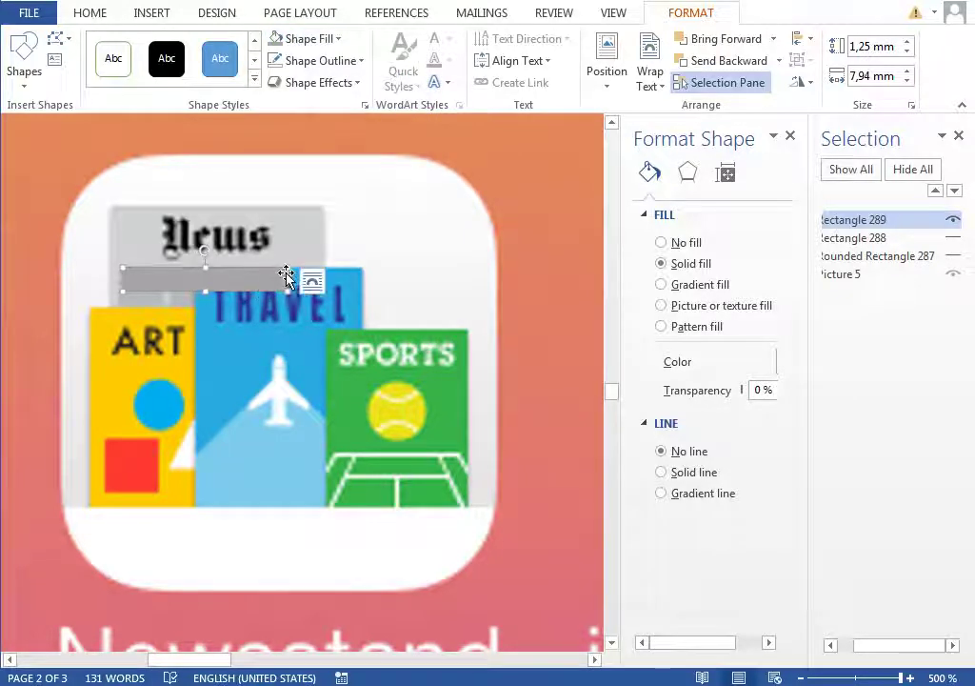
# Step: Copy the thin gray rectangle below itself, resize the copy to about 3.23 by 2.59 mm, and duplicate it alongside as a second column
pyautogui.moveTo(184, 278); pyautogui.dragTo(191, 303)
pyautogui.moveTo(283, 312); pyautogui.dragTo(167, 350)
pyautogui.moveTo(134, 329); pyautogui.dragTo(195, 334)
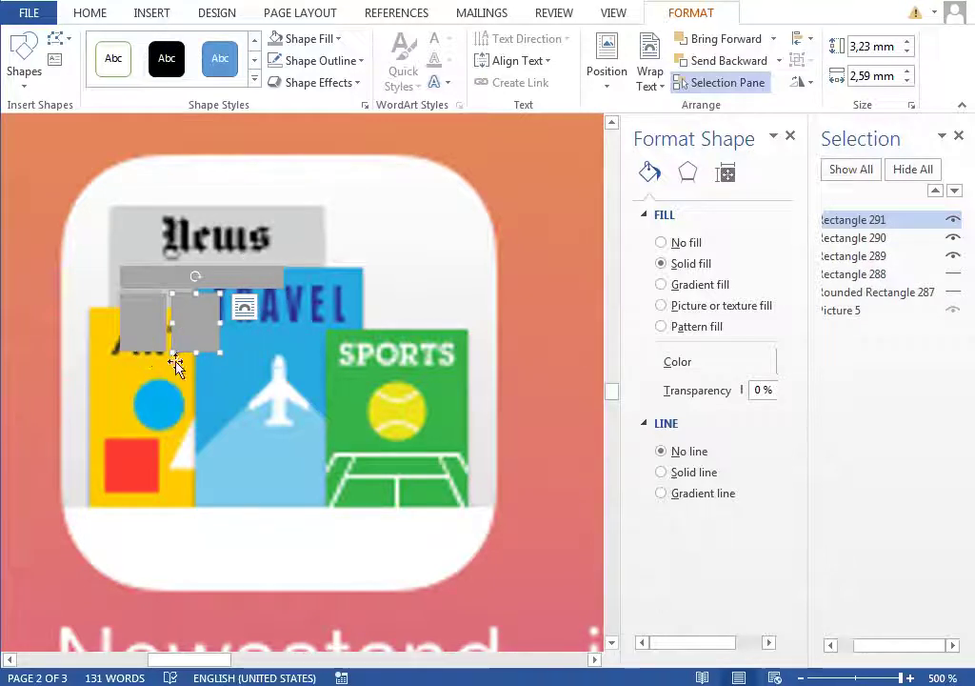
# Step: Copy the thin gray rectangle over the News title and resize the copy to about 2.22 mm high and 6.46 mm wide
pyautogui.click(245, 275)
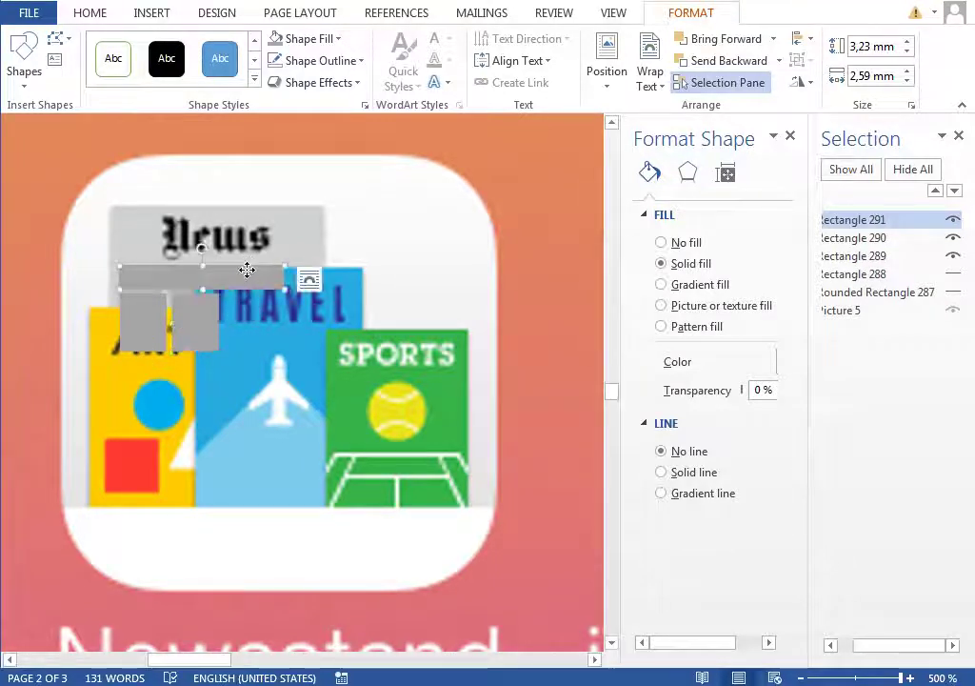
pyautogui.moveTo(247, 277); pyautogui.dragTo(268, 251)
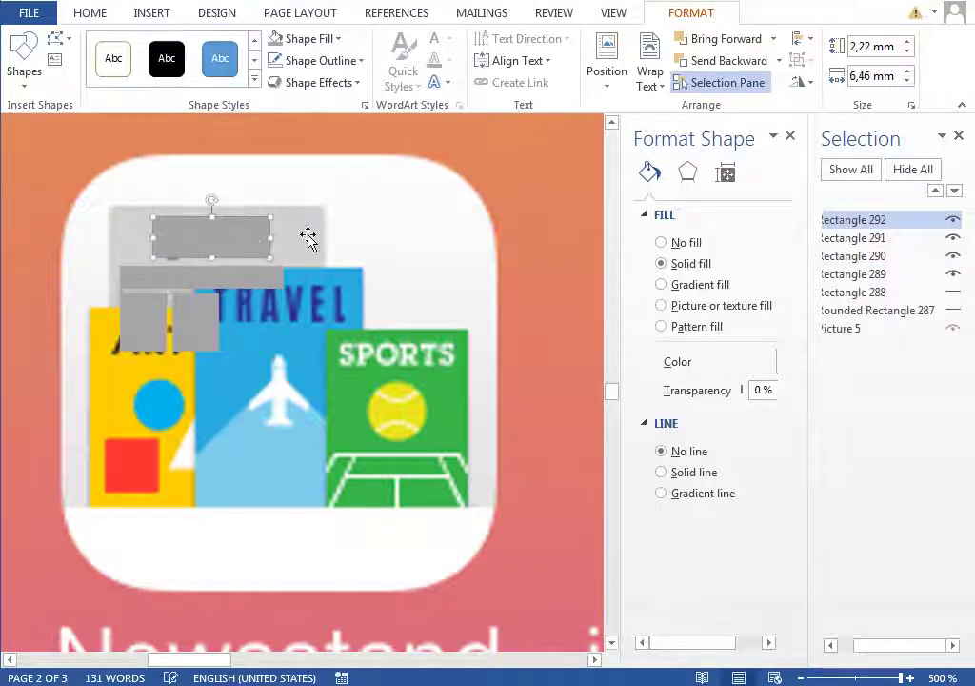
pyautogui.moveTo(217, 224); pyautogui.dragTo(239, 228)
# Step: Fill the title rectangle with a dark gray theme color from the black shades
pyautogui.click(319, 42)
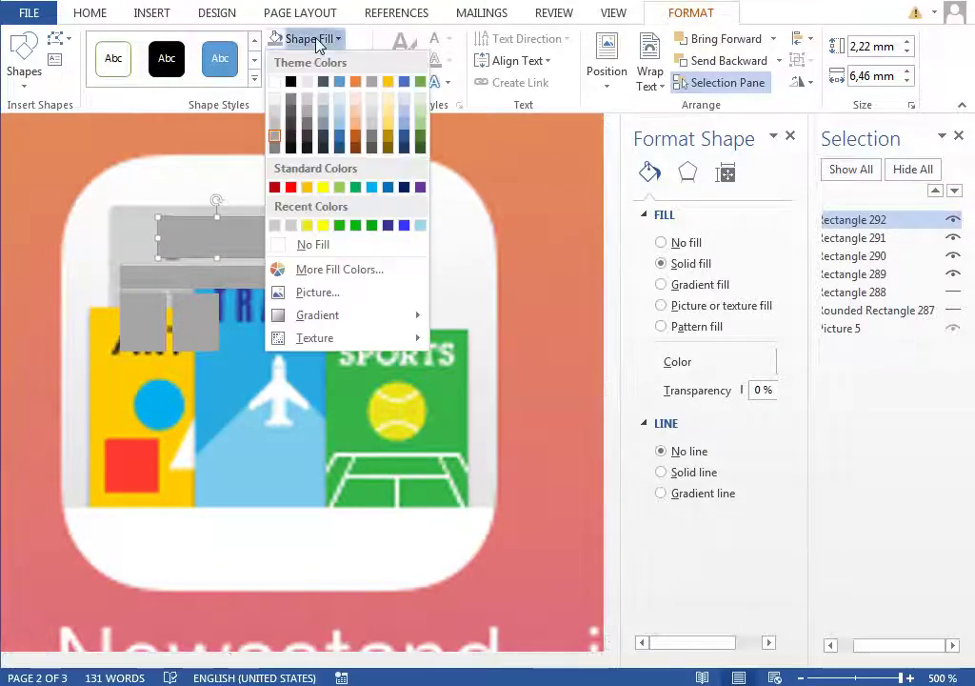
pyautogui.click(289, 136)
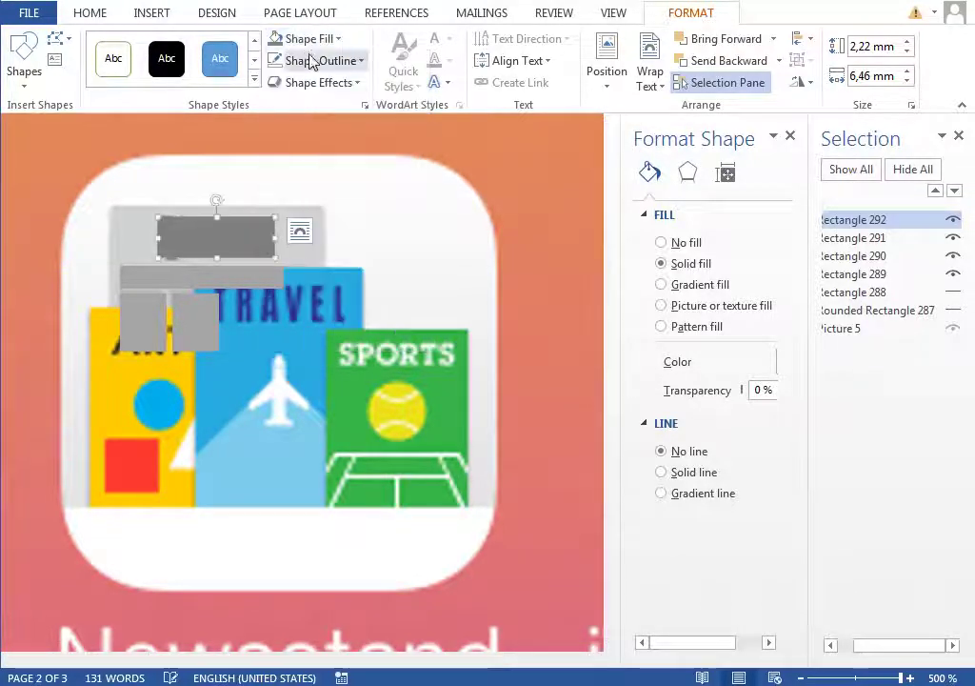
pyautogui.click(312, 40)
pyautogui.click(292, 113)
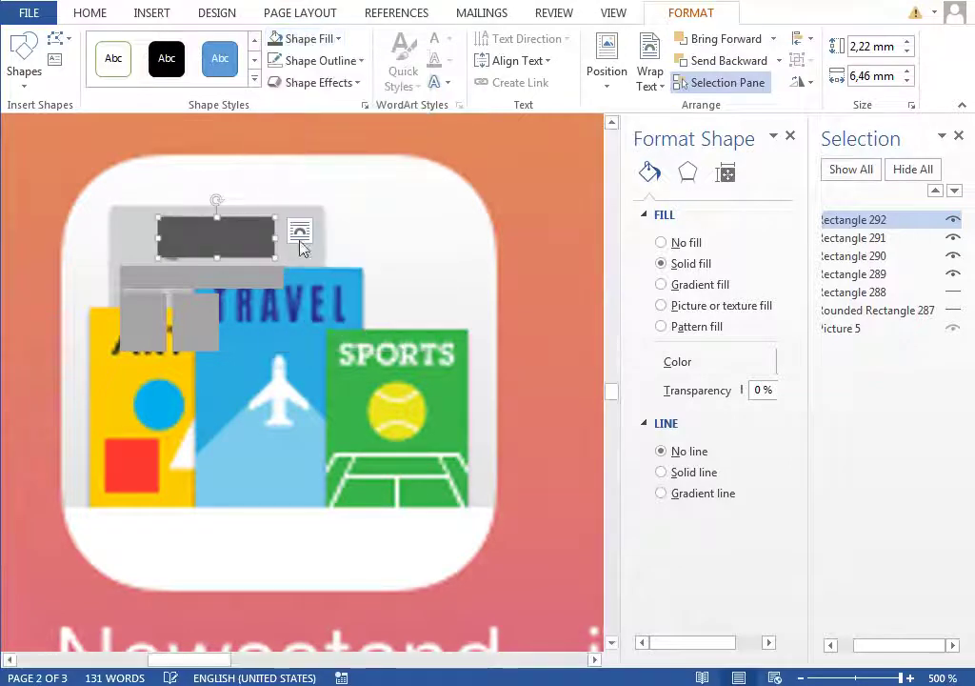
# Step: Show the hidden newspaper background and group it with the title bar, text bar and two column rectangles
pyautogui.click(858, 292)
pyautogui.keyDown('ctrl'); pyautogui.click(860, 274); pyautogui.keyUp('ctrl')
pyautogui.keyDown('ctrl'); pyautogui.click(862, 256); pyautogui.keyUp('ctrl')
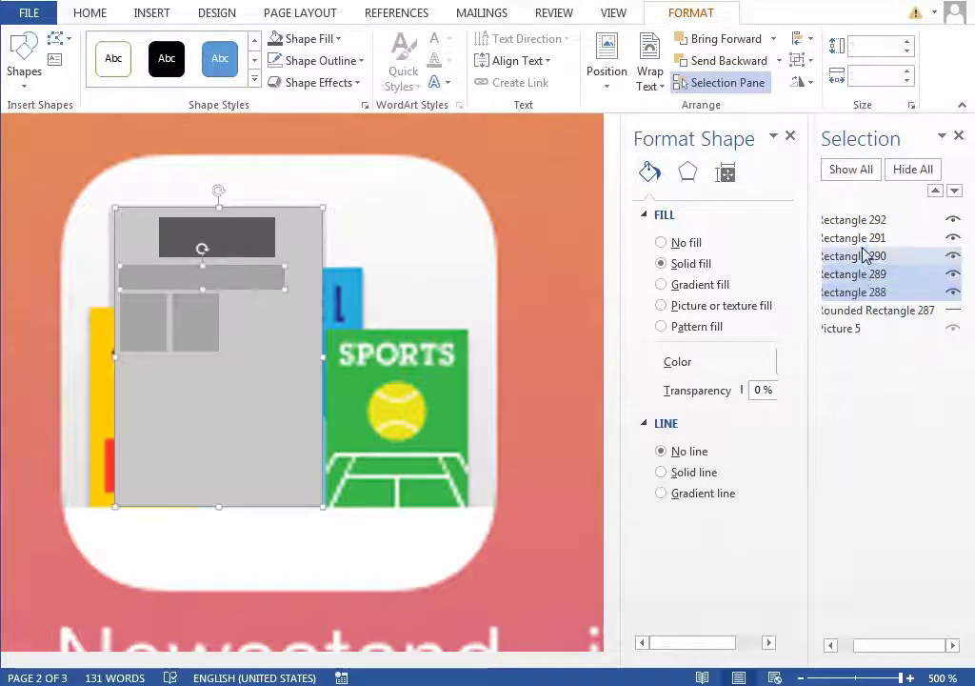
pyautogui.keyDown('ctrl'); pyautogui.click(862, 238); pyautogui.keyUp('ctrl')
pyautogui.keyDown('ctrl'); pyautogui.click(862, 220); pyautogui.keyUp('ctrl')
pyautogui.click(798, 60)
pyautogui.click(828, 87)
# Step: Rename the newspaper group as news and hide it
pyautogui.click(854, 220)
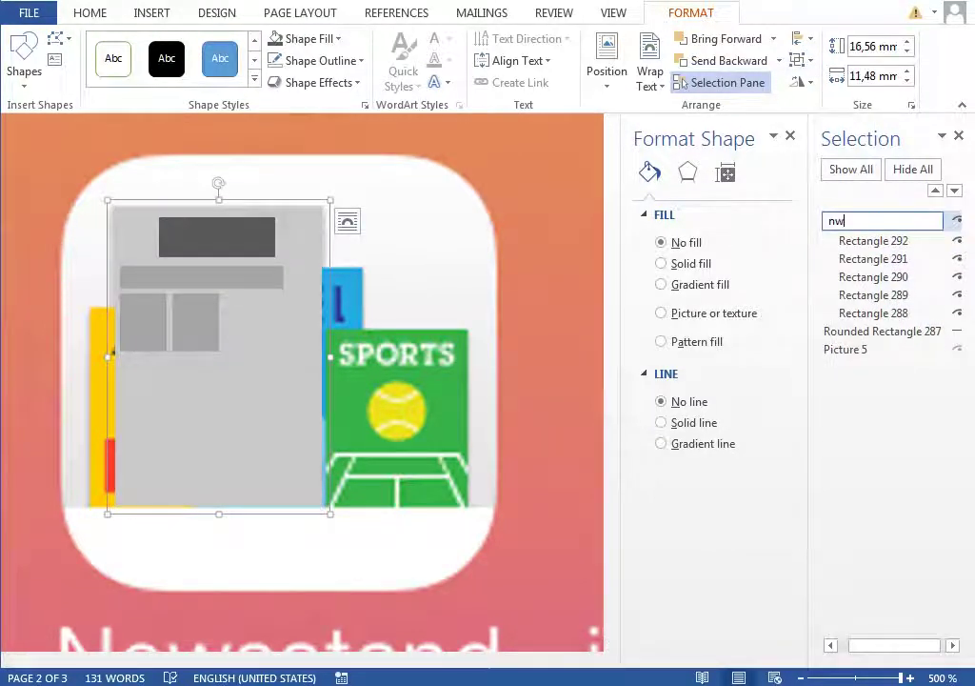
pyautogui.write('news')
pyautogui.press('Return')
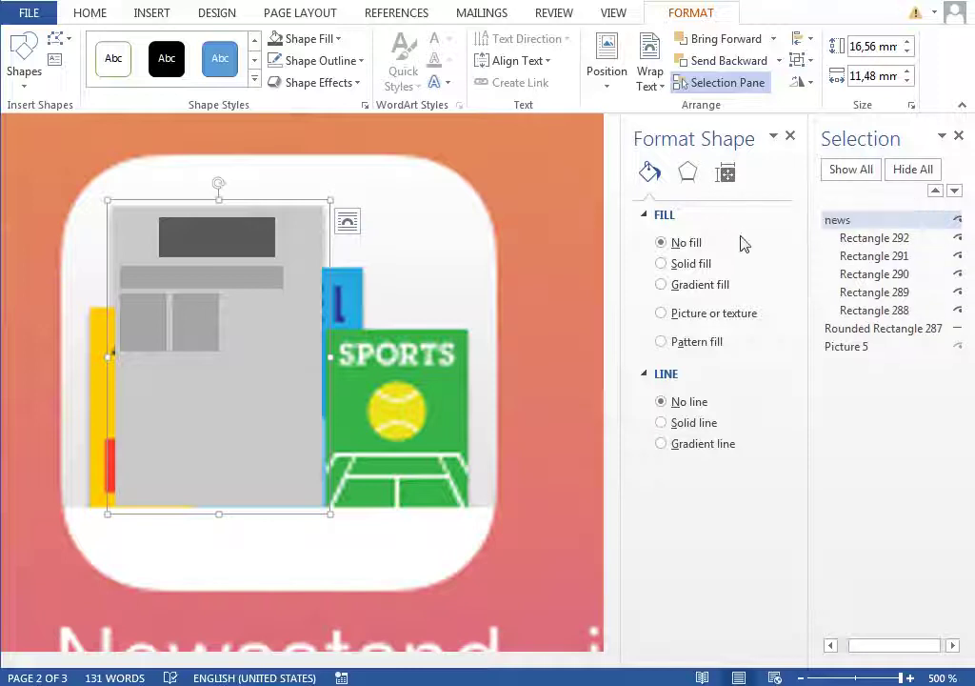
pyautogui.moveTo(849, 644); pyautogui.dragTo(900, 647)
pyautogui.click(832, 221)
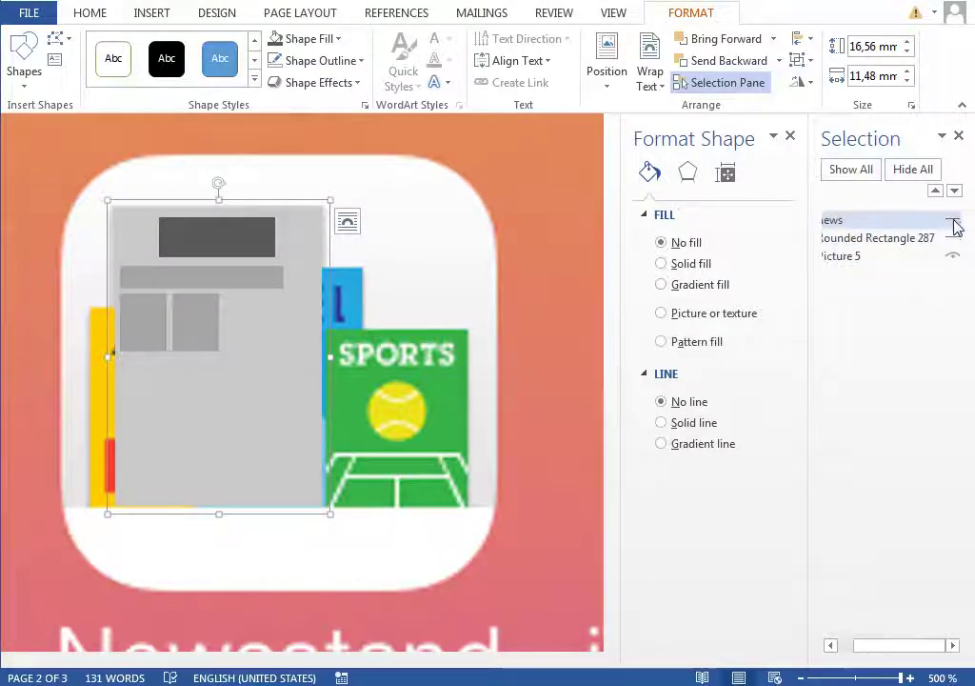
pyautogui.click(954, 222)
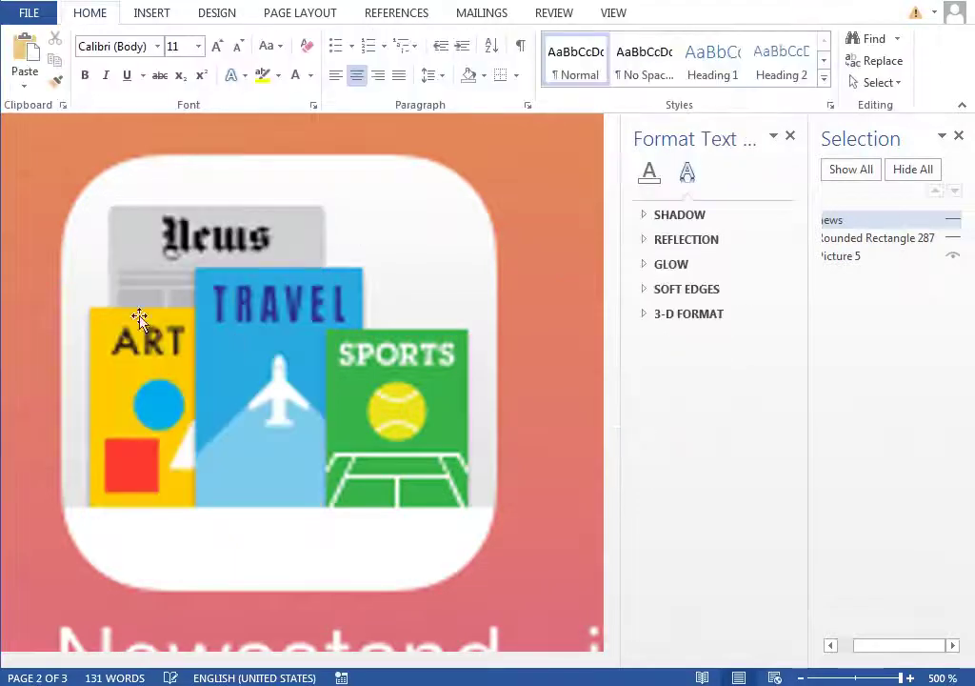
# Step: Draw a rectangle about 11.01 mm high and 7.41 mm wide over the ART magazine and remove its outline
pyautogui.click(153, 13)
pyautogui.click(263, 59)
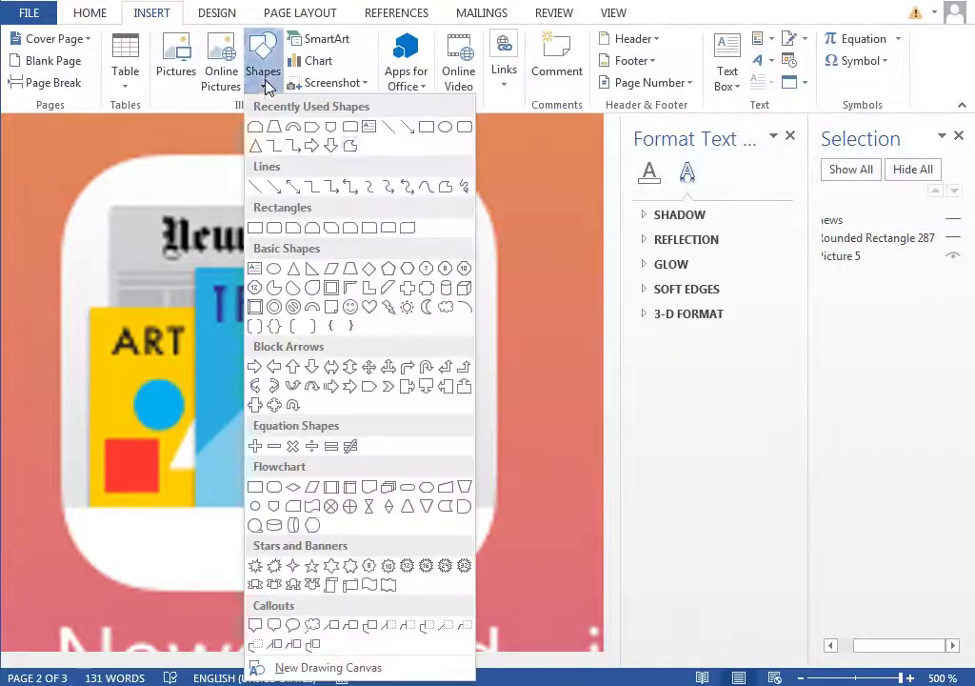
pyautogui.click(424, 132)
pyautogui.moveTo(90, 307); pyautogui.dragTo(225, 507)
pyautogui.click(650, 172)
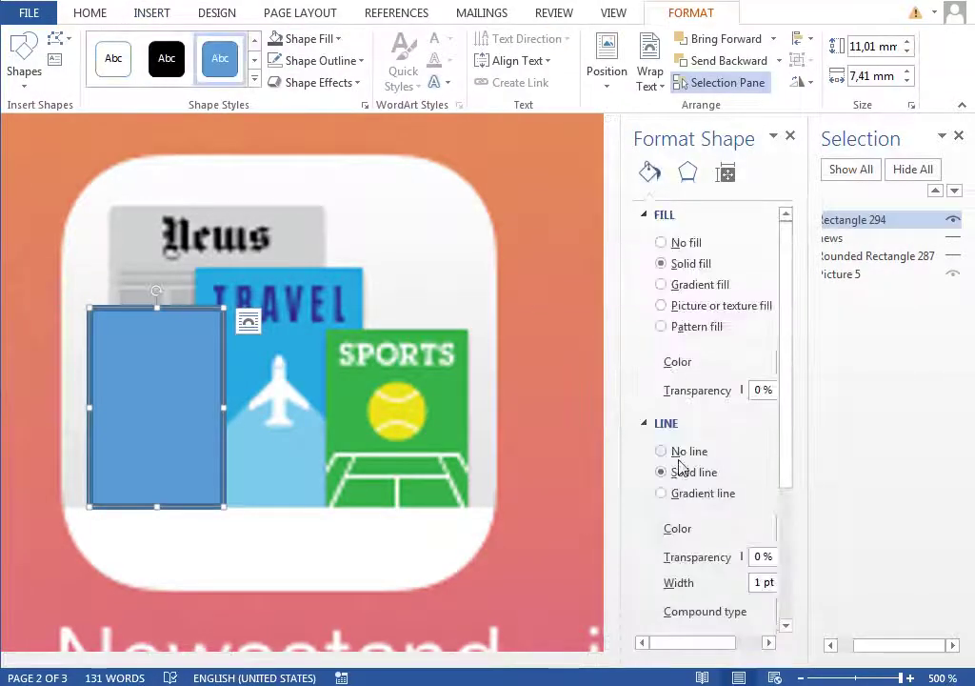
pyautogui.click(679, 452)
# Step: Shift the rectangle aside to compare with the reference and fill it with the custom yellow RGB 254, 206, 2
pyautogui.moveTo(126, 391); pyautogui.dragTo(150, 390)
pyautogui.click(304, 39)
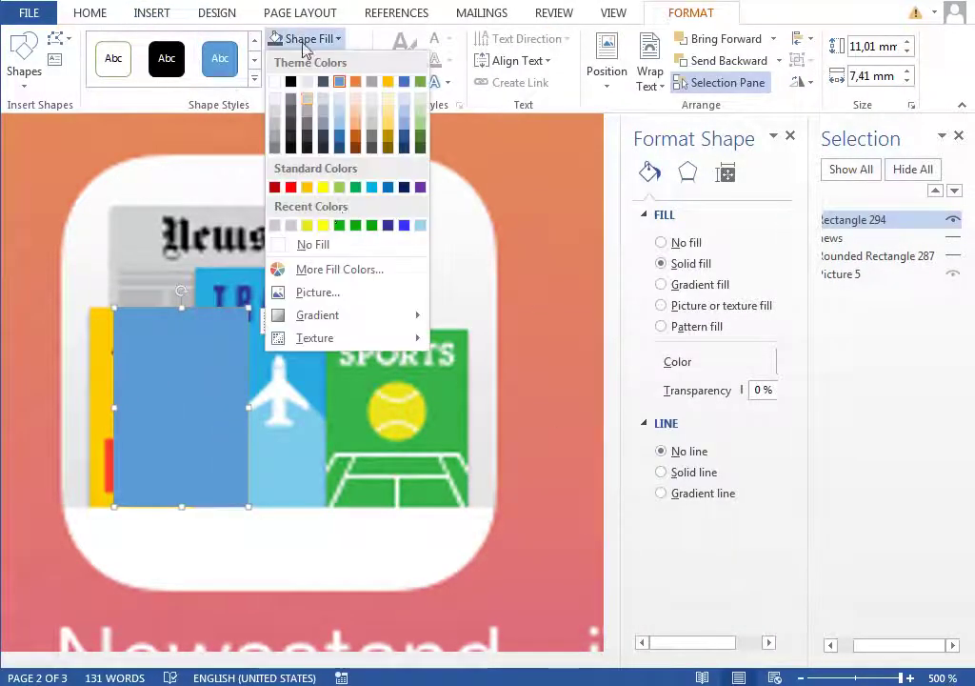
pyautogui.click(306, 187)
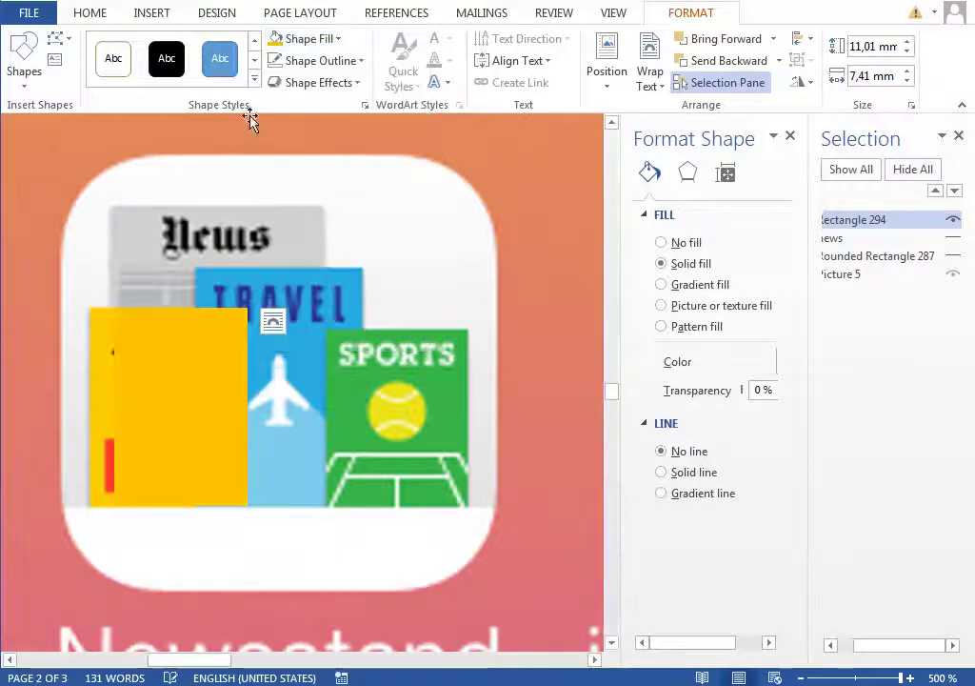
pyautogui.click(304, 39)
pyautogui.press('Escape')
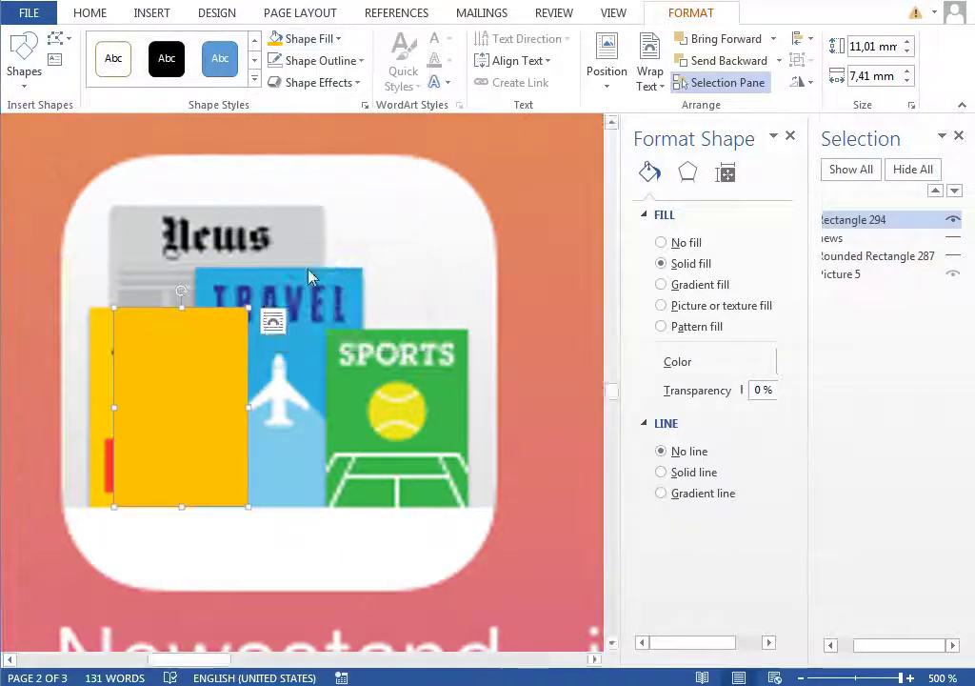
pyautogui.click(139, 332)
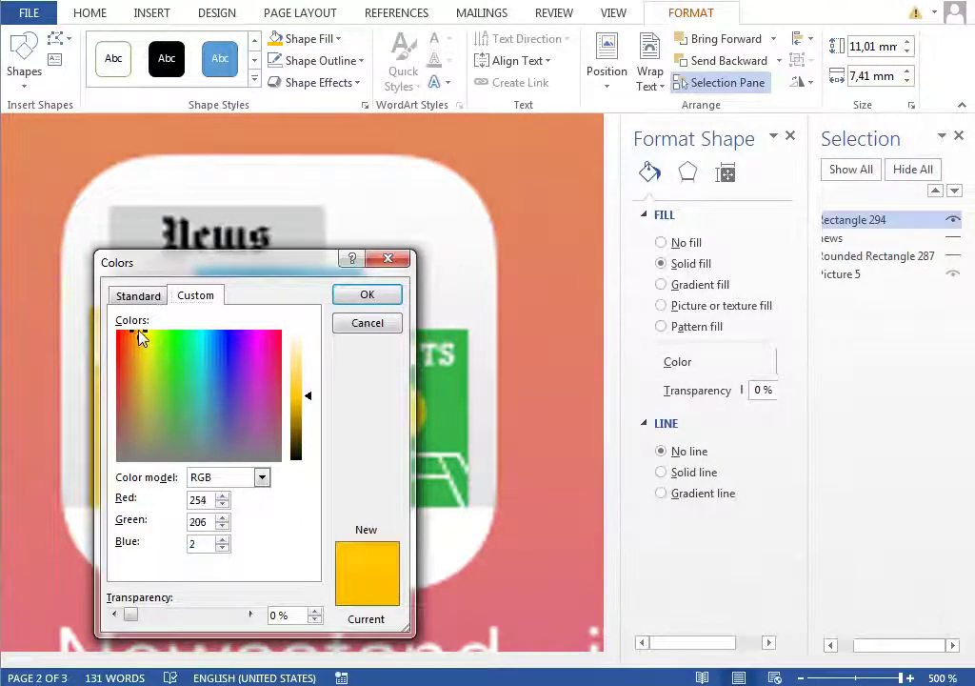
pyautogui.press('Return')
# Step: Move the yellow rectangle back over the ART magazine and hide it
pyautogui.moveTo(157, 398)
pyautogui.mouseDown()
pyautogui.moveTo(178, 398)
pyautogui.moveTo(154, 394)
pyautogui.mouseUp()
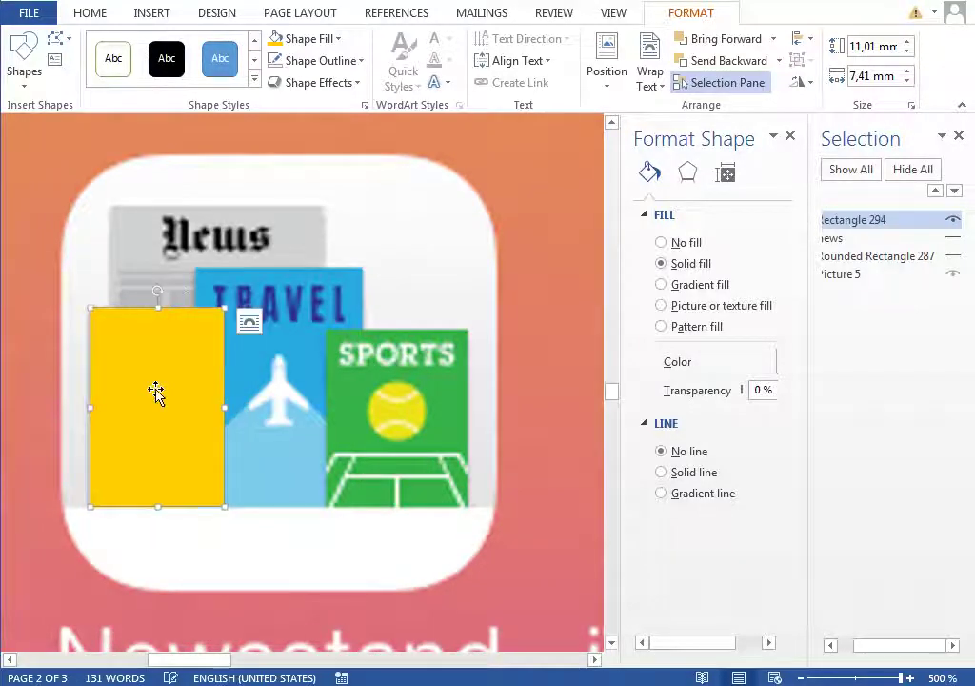
pyautogui.click(953, 220)
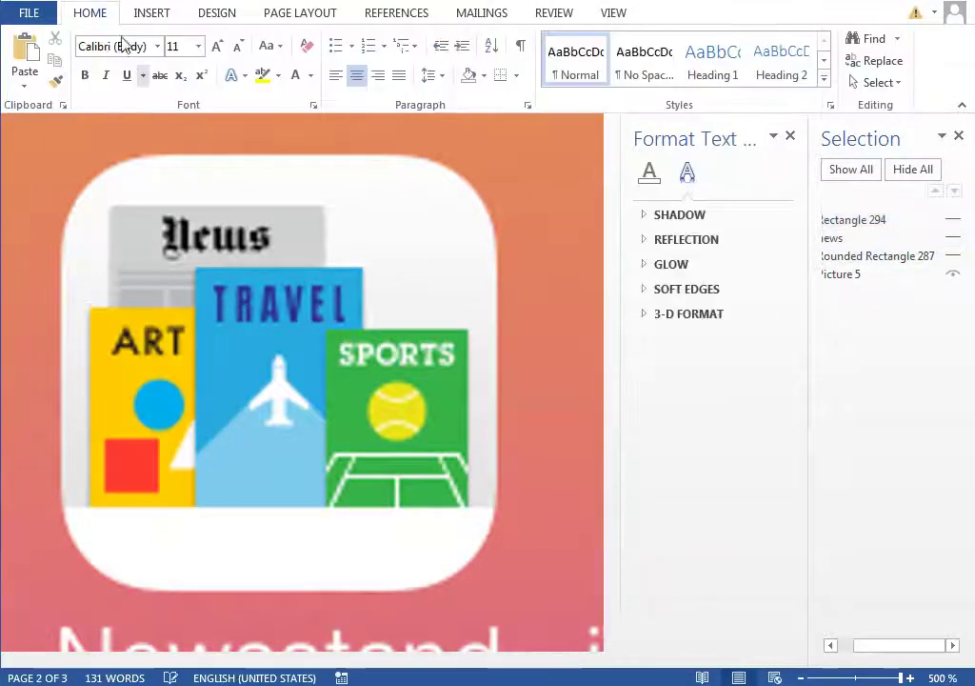
# Step: Draw an isosceles triangle about 3.18 mm wide and high over the ART magazine's triangle and fill it white with no outline
pyautogui.click(151, 12)
pyautogui.click(263, 57)
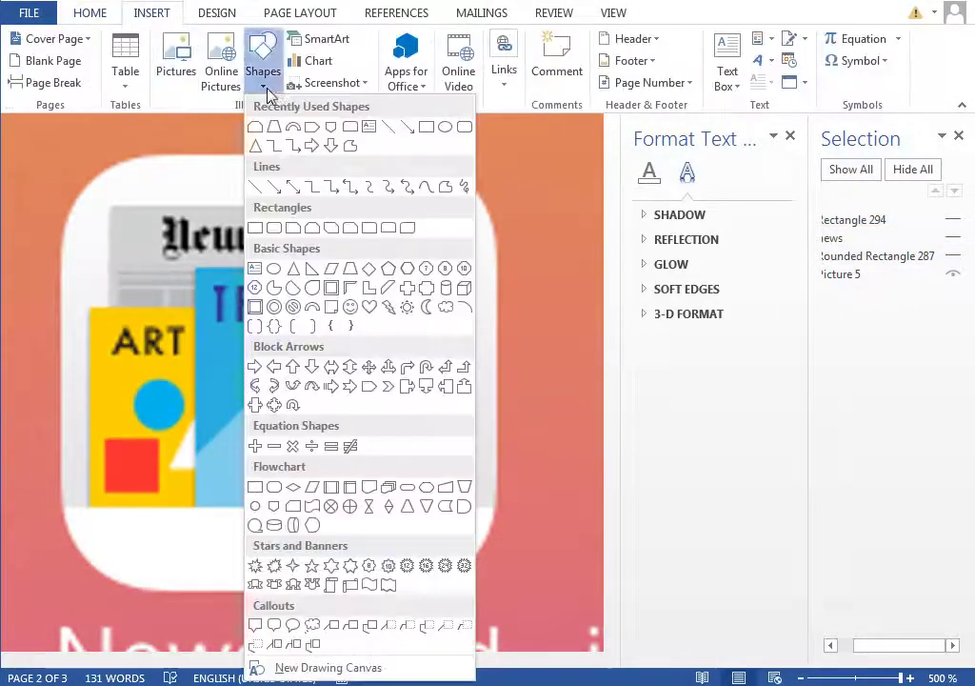
pyautogui.click(298, 275)
pyautogui.moveTo(171, 465); pyautogui.dragTo(232, 407)
pyautogui.click(306, 38)
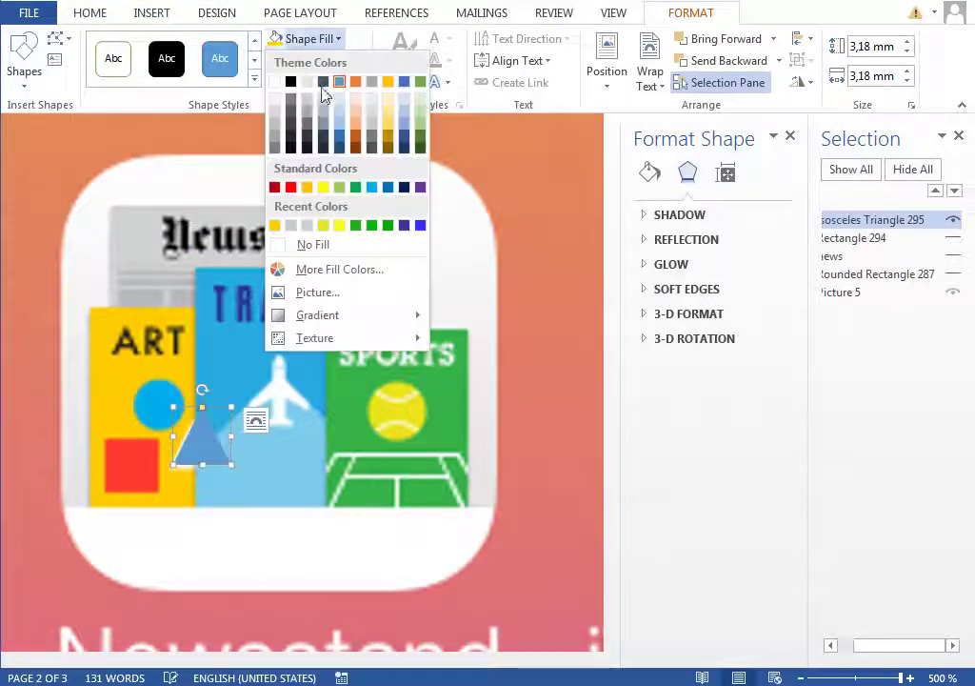
pyautogui.click(275, 82)
# Step: Draw a circle about 2.96 mm across over the ART magazine's blue circle, fill it light blue without an outline, and align it
pyautogui.click(151, 13)
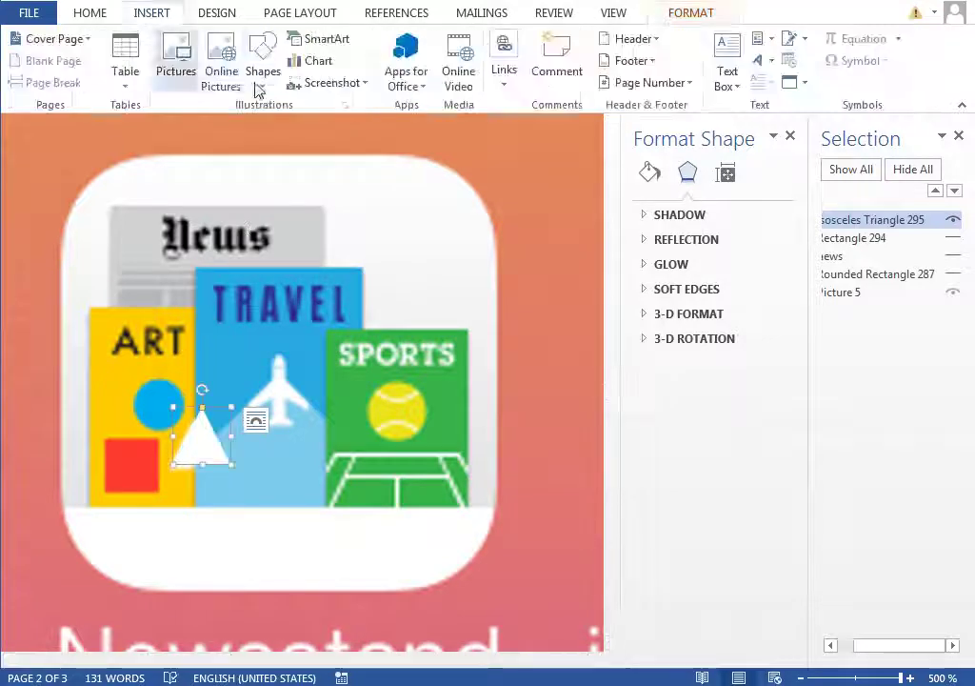
pyautogui.click(263, 58)
pyautogui.click(445, 127)
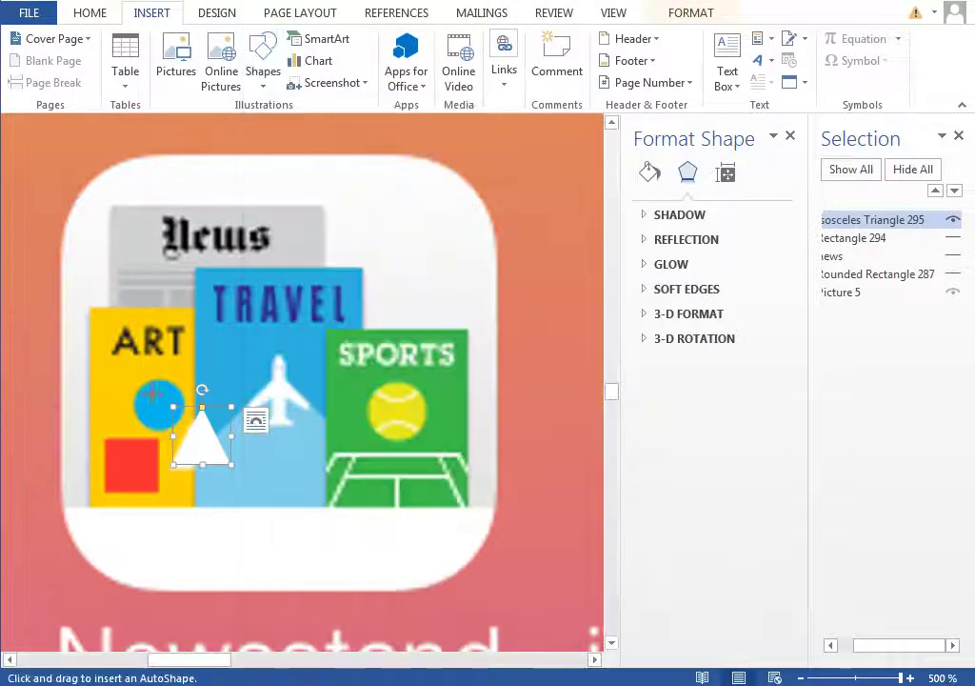
pyautogui.moveTo(133, 381); pyautogui.dragTo(188, 430)
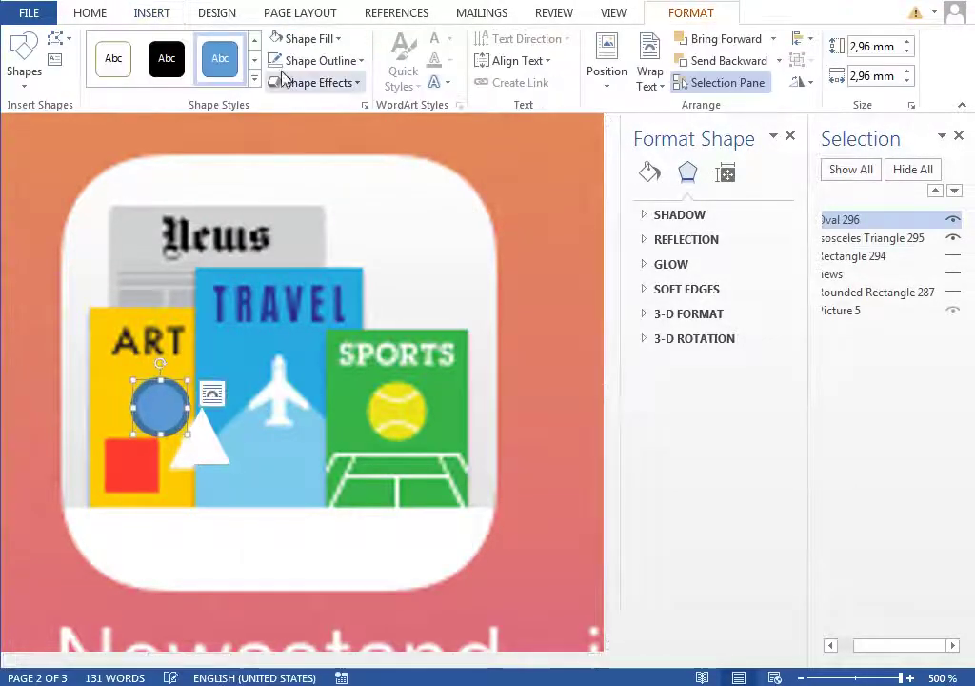
pyautogui.click(312, 38)
pyautogui.click(371, 188)
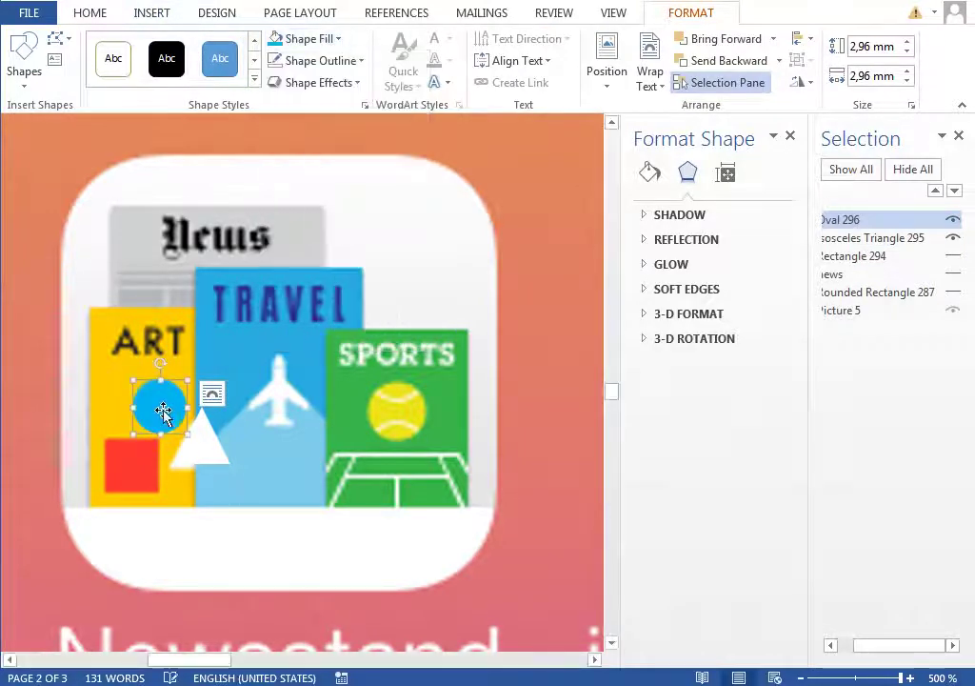
pyautogui.moveTo(186, 410); pyautogui.dragTo(161, 407)
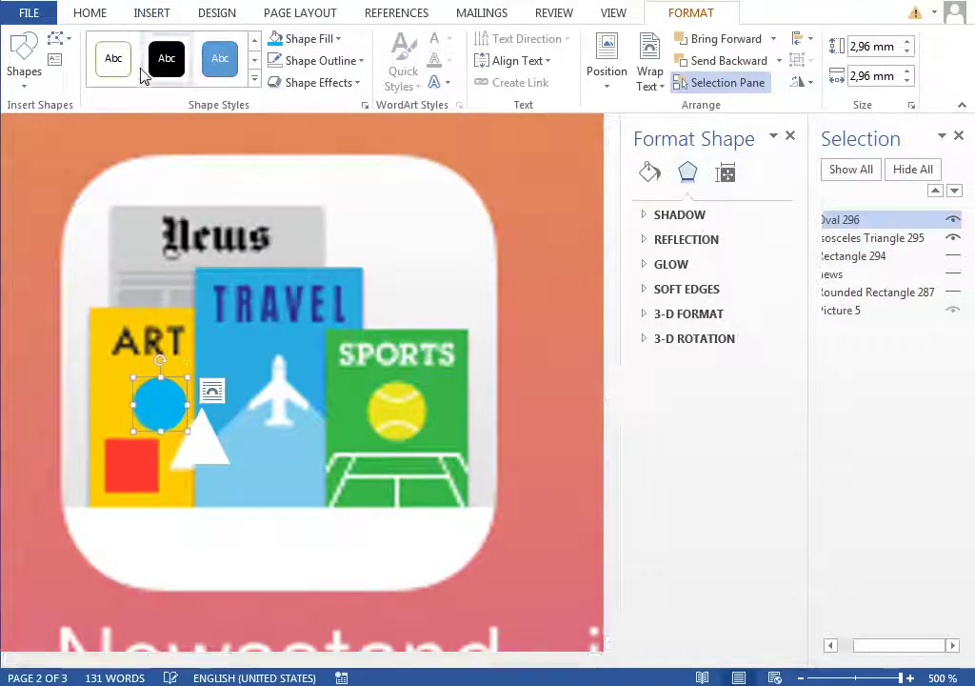
# Step: Draw a square about 2.7 mm wide over the ART magazine's red square and fill it with standard red, without an outline
pyautogui.click(151, 12)
pyautogui.click(261, 62)
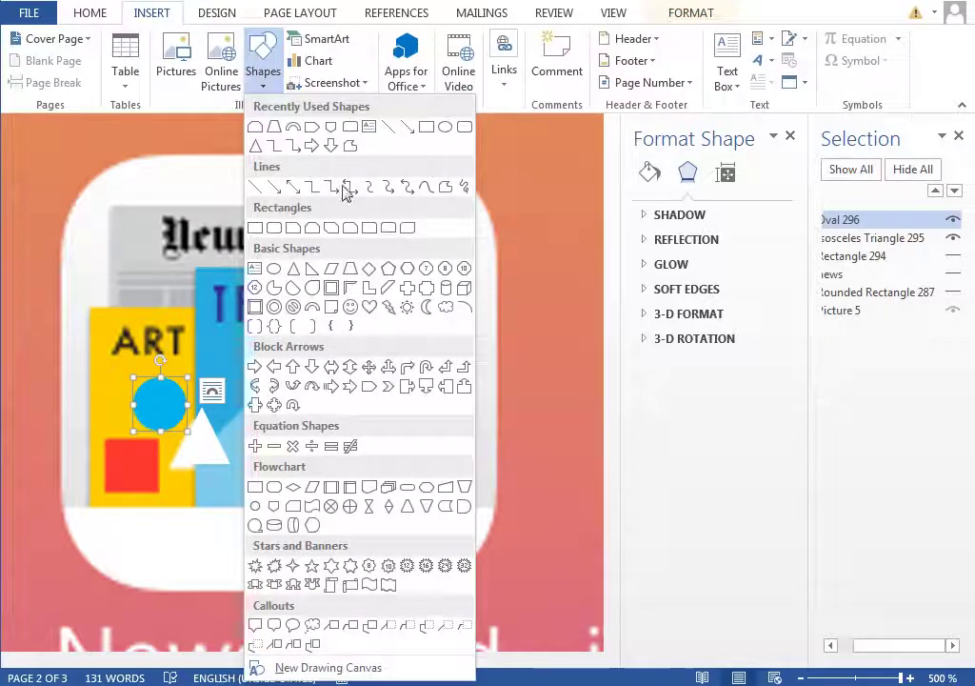
pyautogui.click(428, 129)
pyautogui.moveTo(111, 438); pyautogui.dragTo(158, 490)
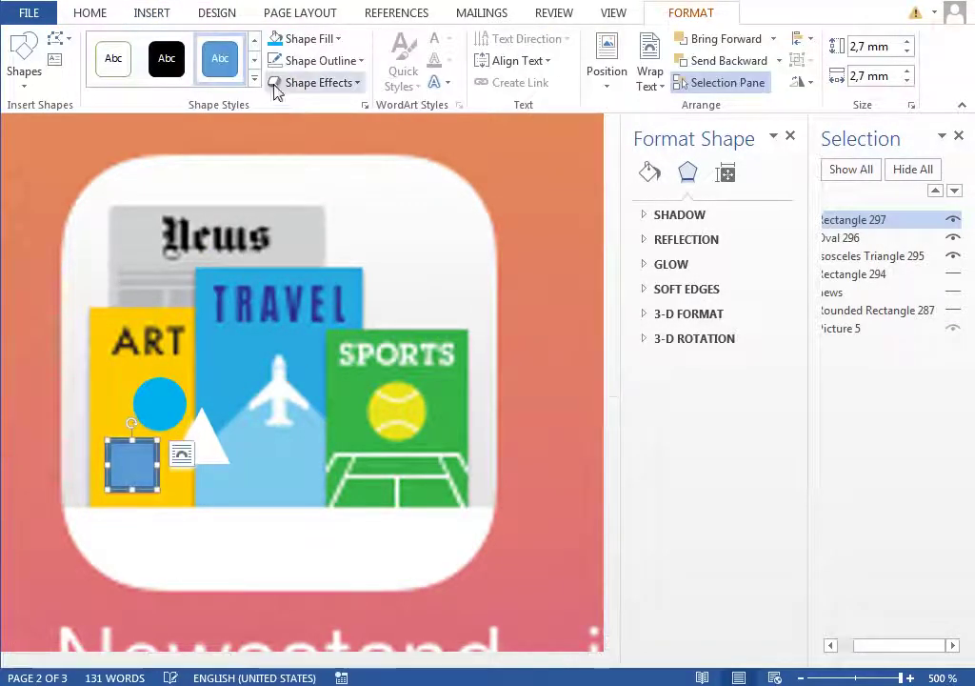
pyautogui.click(297, 39)
pyautogui.click(291, 187)
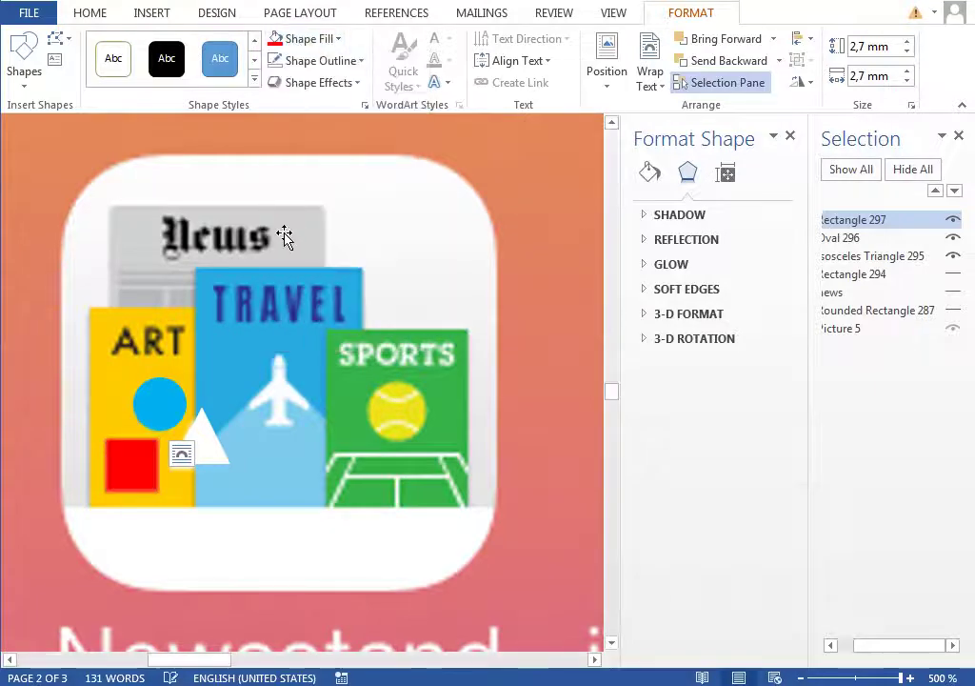
# Step: Draw a rectangle about 1.75 mm high and 4.39 mm wide over the ART title
pyautogui.click(152, 14)
pyautogui.click(263, 59)
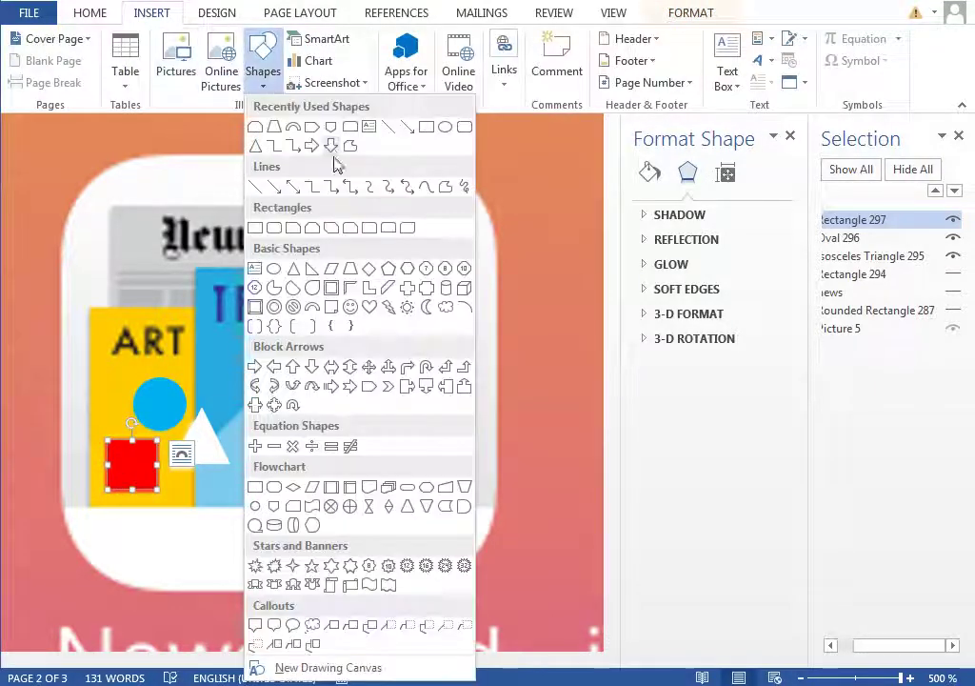
pyautogui.click(426, 130)
pyautogui.moveTo(109, 324); pyautogui.dragTo(189, 355)
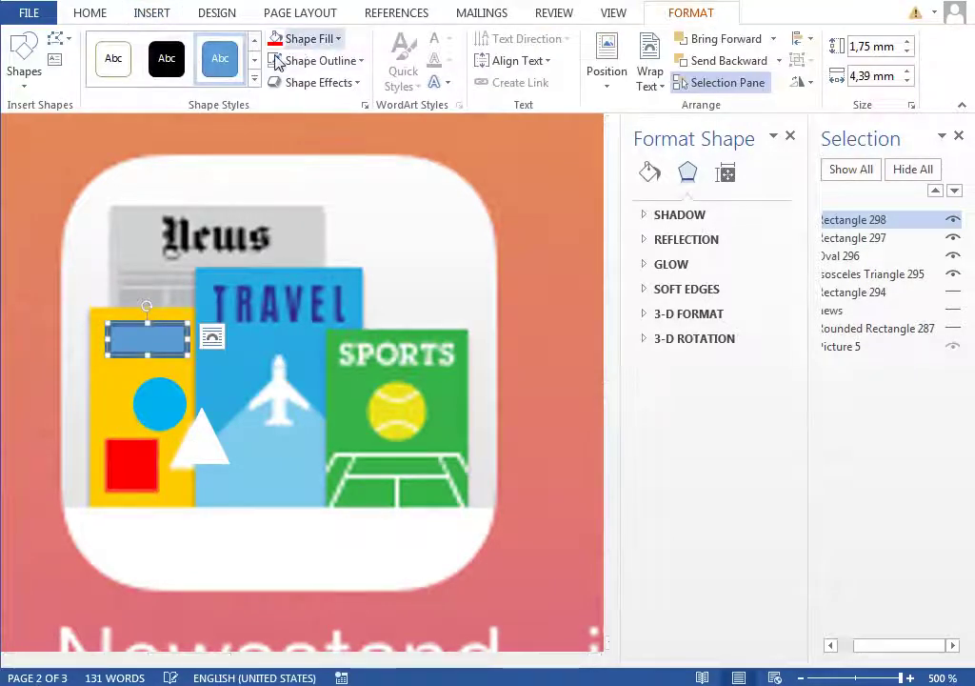
# Step: Fill the ART title rectangle with a custom darker shade of the standard orange, without an outline
pyautogui.click(308, 39)
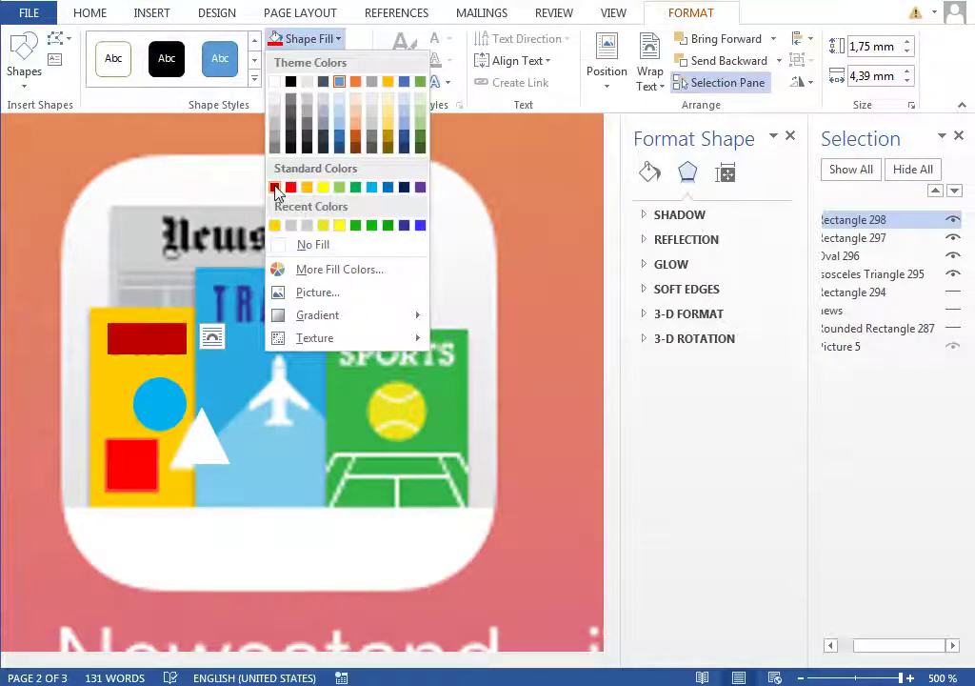
pyautogui.click(306, 186)
pyautogui.click(308, 39)
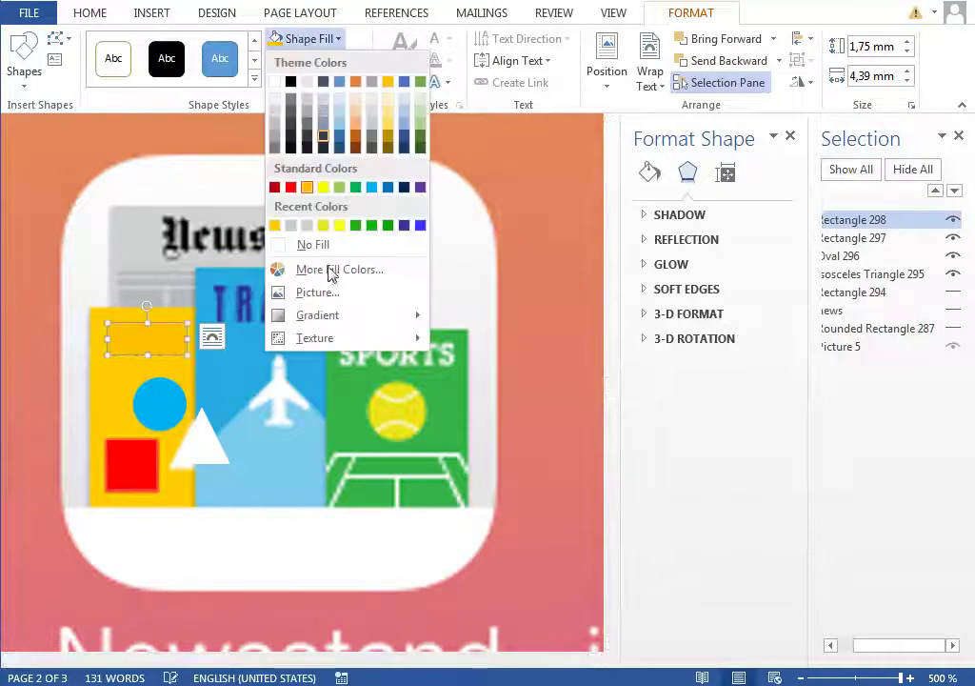
pyautogui.click(336, 271)
pyautogui.click(299, 420)
pyautogui.click(366, 291)
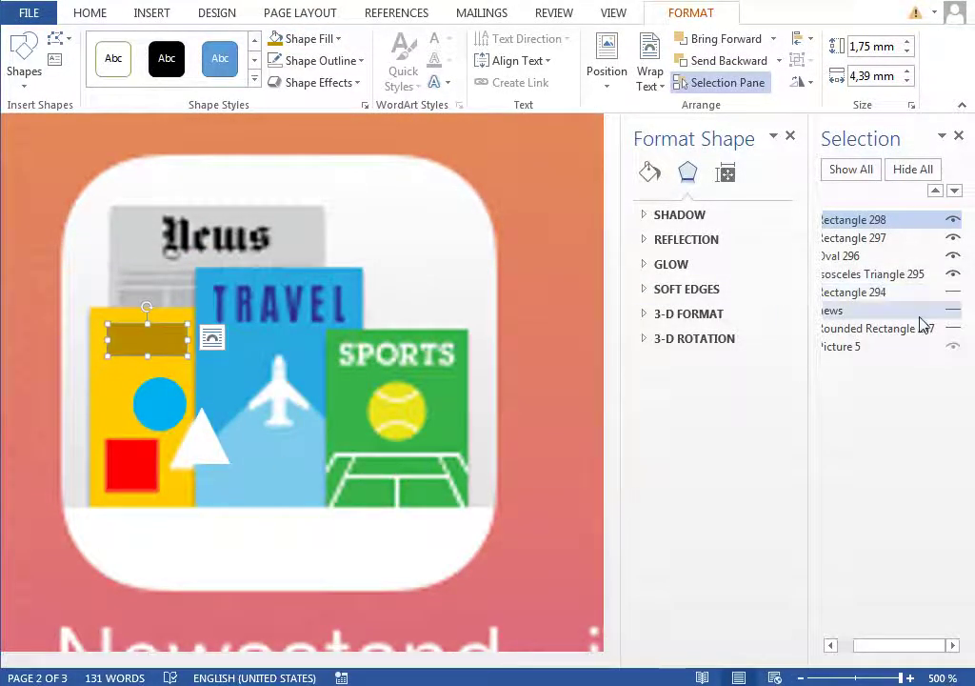
# Step: Group the ART magazine's cover rectangle, triangle, circle, square and title rectangle
pyautogui.click(882, 296)
pyautogui.keyDown('ctrl'); pyautogui.click(869, 274); pyautogui.keyUp('ctrl')
pyautogui.keyDown('ctrl'); pyautogui.click(863, 255); pyautogui.keyUp('ctrl')
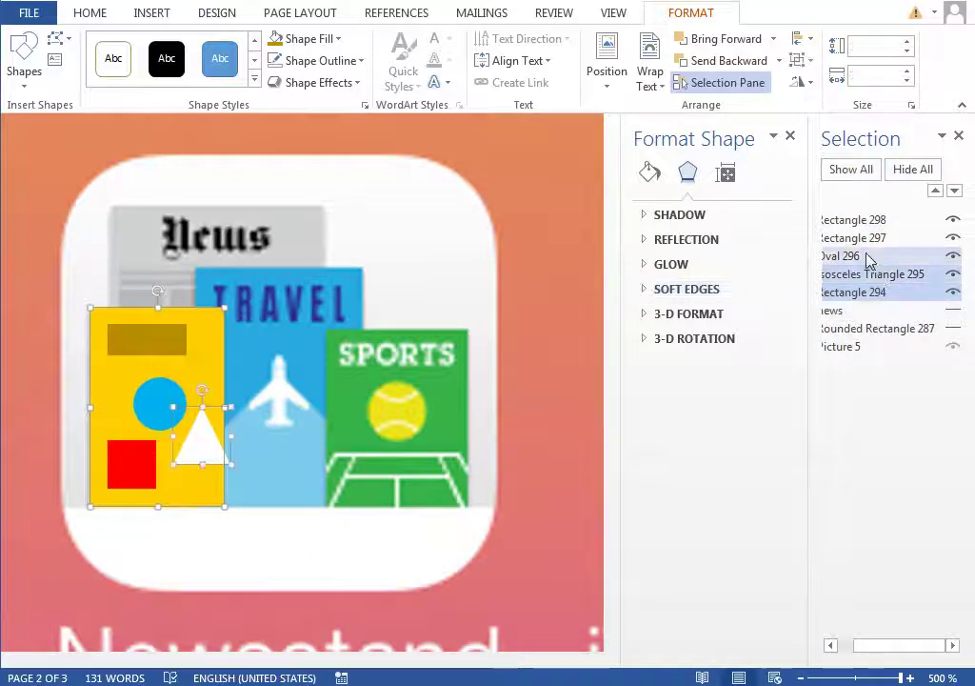
pyautogui.keyDown('ctrl'); pyautogui.click(862, 225); pyautogui.keyUp('ctrl')
pyautogui.click(800, 60)
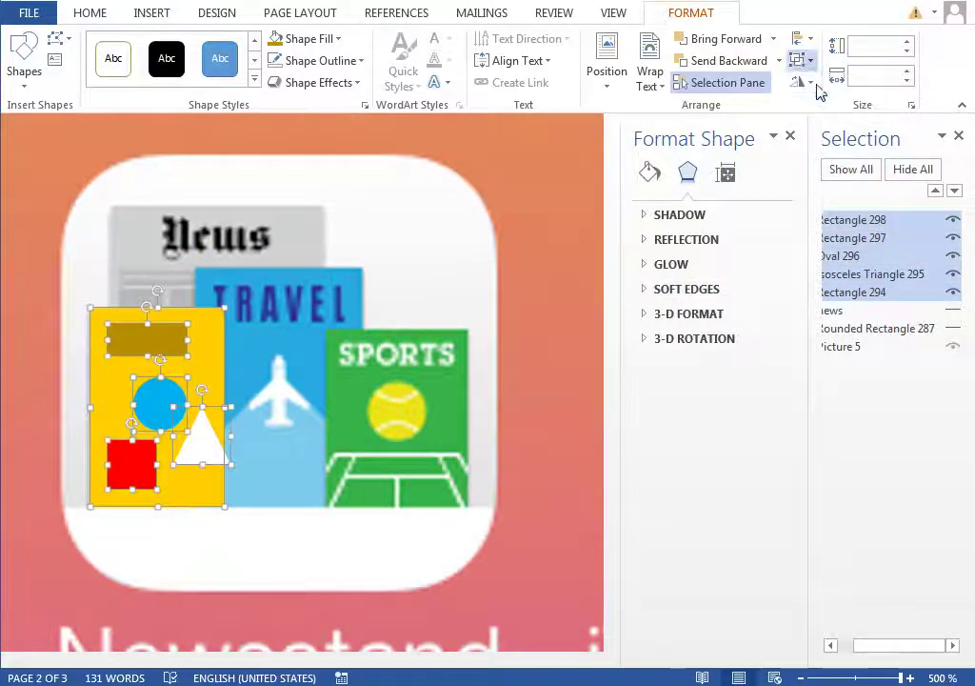
pyautogui.click(816, 90)
# Step: Rename the new group as art, hide it and collapse its list of shapes
pyautogui.doubleClick(847, 220)
pyautogui.write('ar')
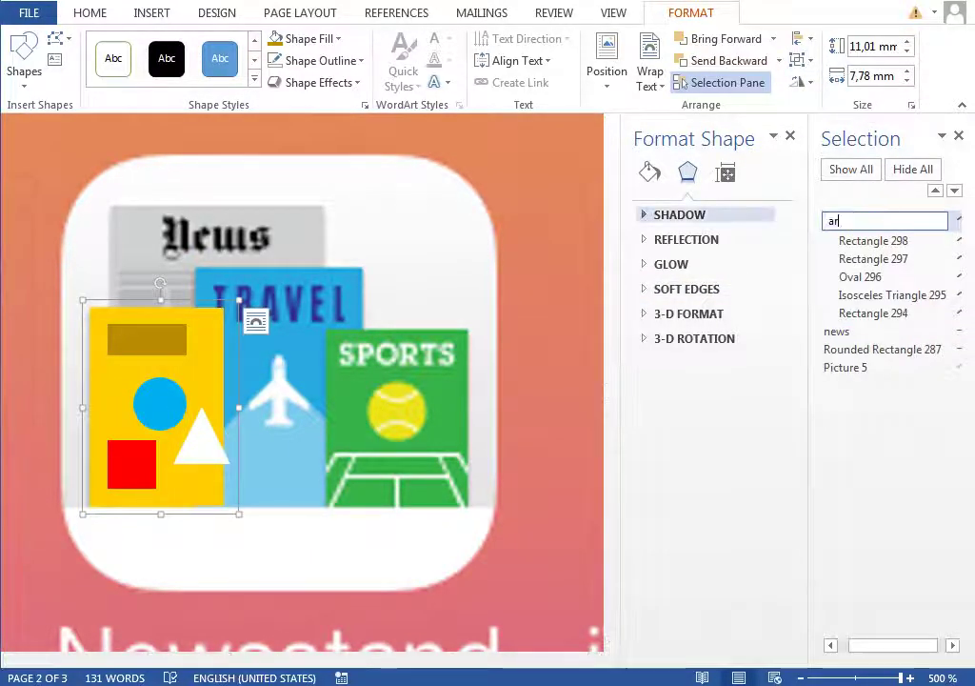
pyautogui.write('t')
pyautogui.press('Return')
pyautogui.moveTo(909, 647); pyautogui.dragTo(921, 647)
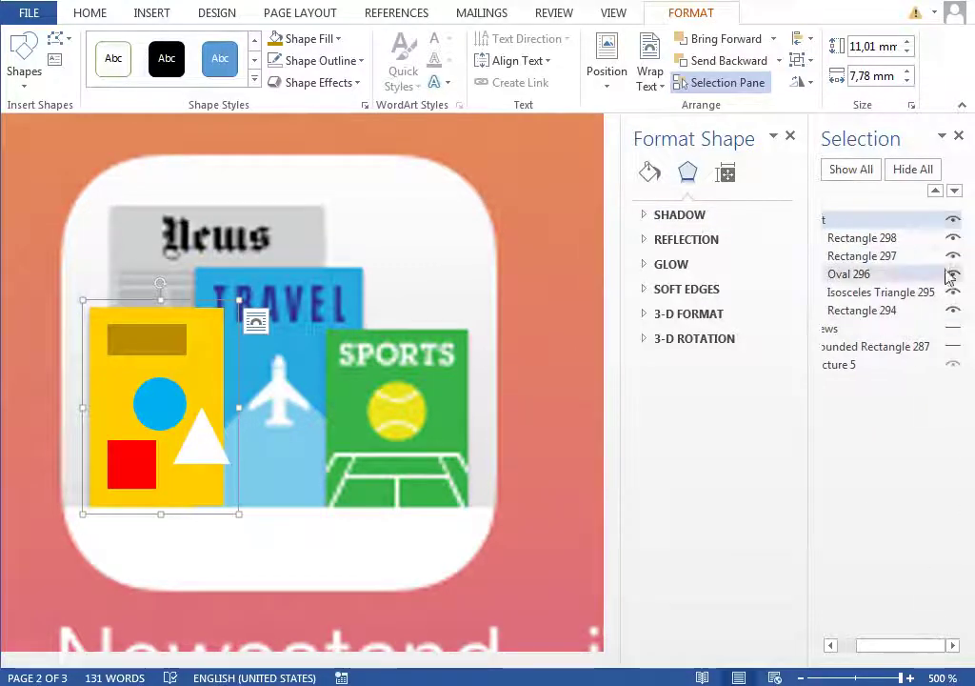
pyautogui.click(952, 220)
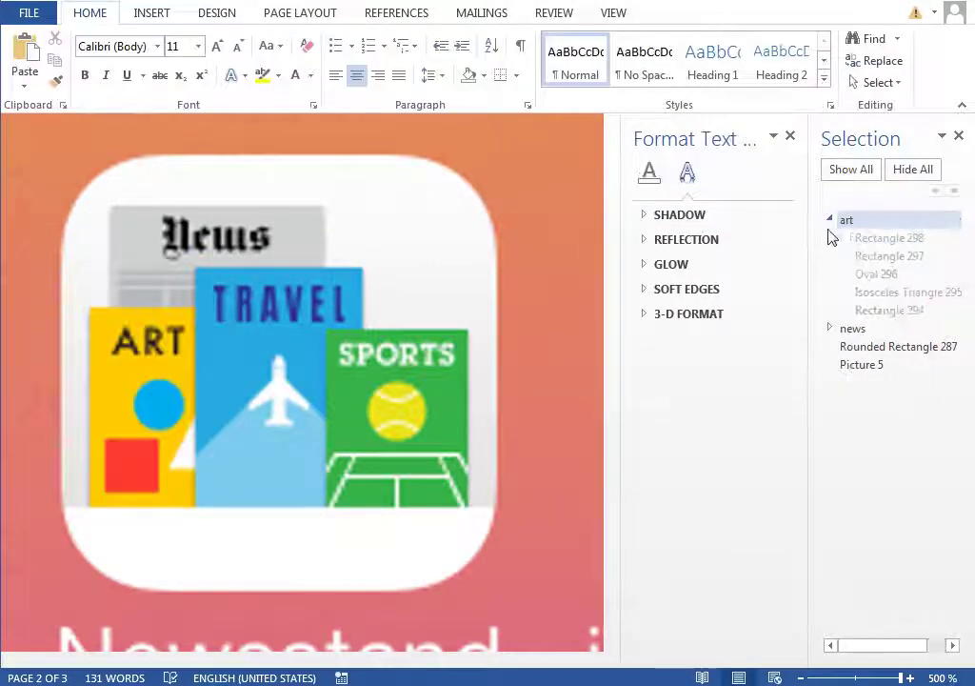
pyautogui.click(829, 220)
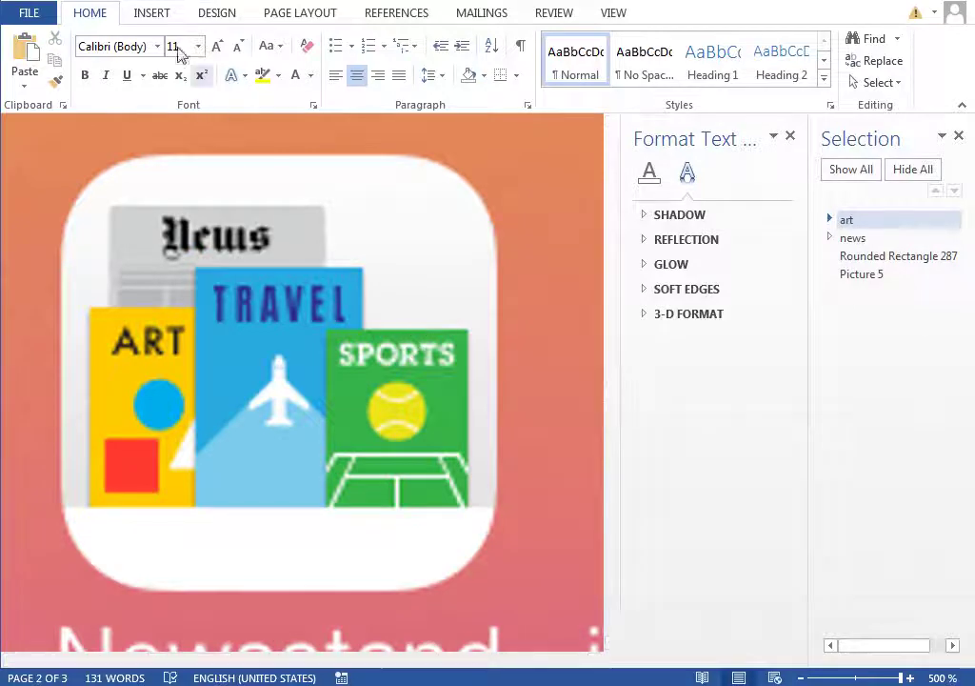
# Step: Draw a rectangle about 13.23 mm high and 9.05 mm wide over the TRAVEL cover and shift it slightly aside for color comparison
pyautogui.click(153, 13)
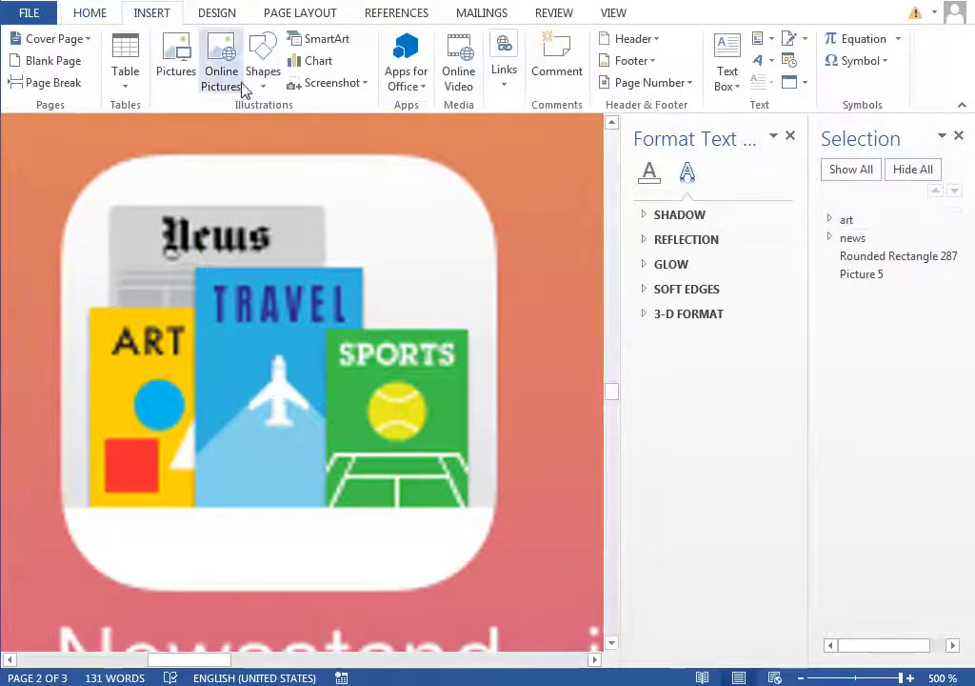
pyautogui.click(263, 57)
pyautogui.click(426, 128)
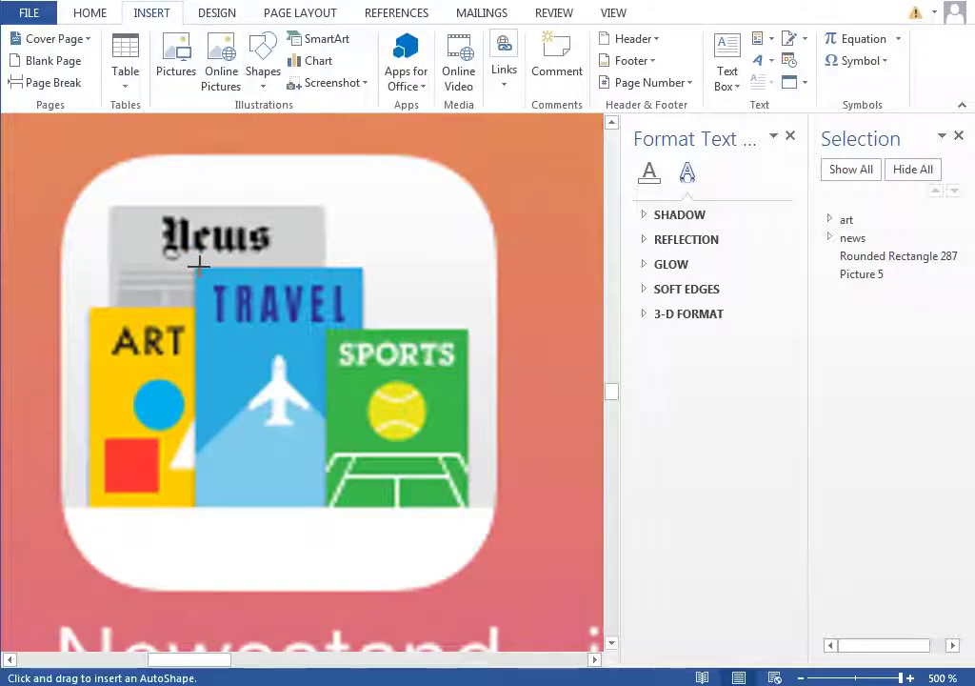
pyautogui.moveTo(198, 264); pyautogui.dragTo(362, 506)
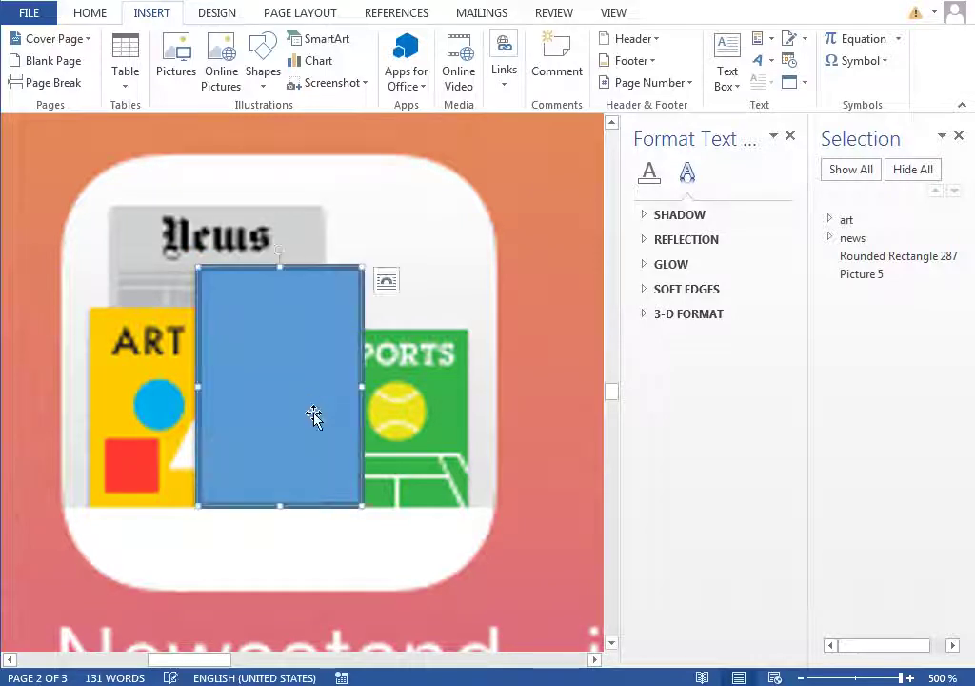
pyautogui.moveTo(322, 405); pyautogui.dragTo(336, 381)
# Step: Fill the TRAVEL cover rectangle with a custom blue based on standard light blue: hue 139, saturation 195, luminance 120
pyautogui.click(305, 39)
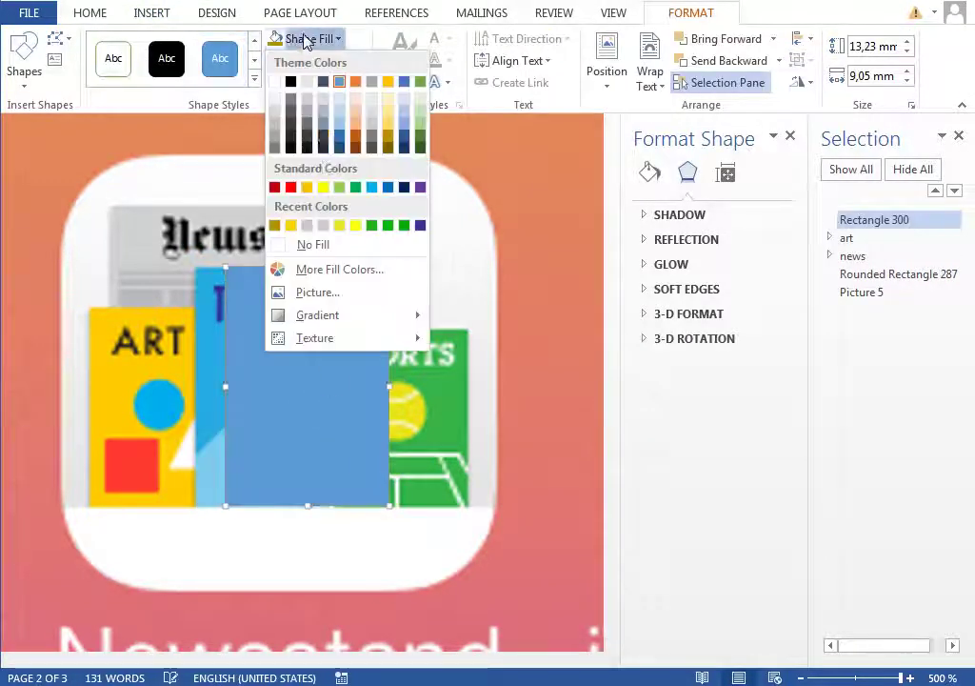
pyautogui.click(371, 189)
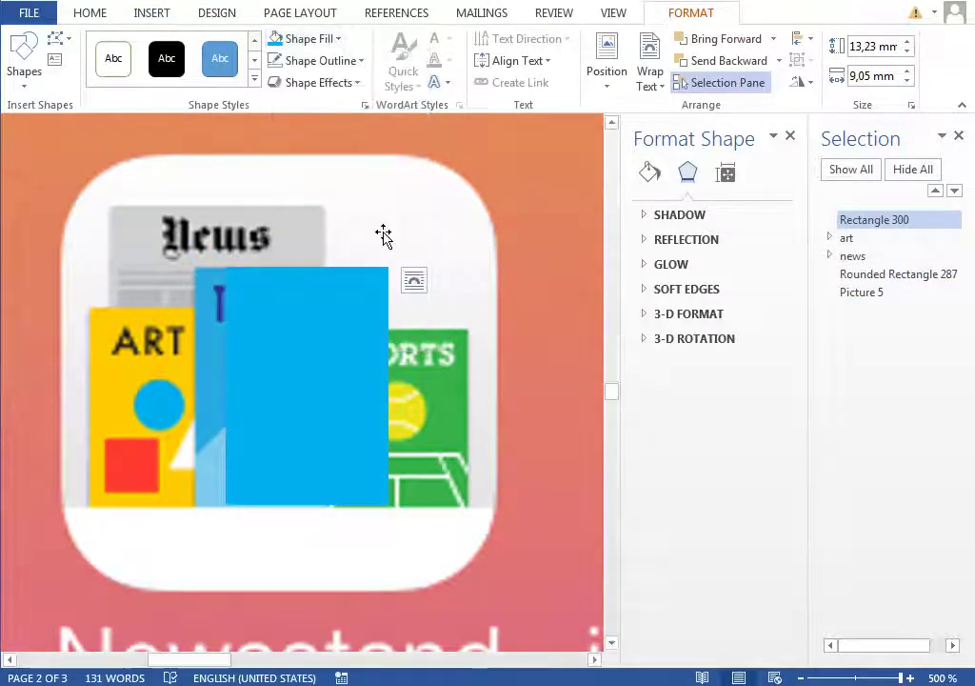
pyautogui.click(303, 39)
pyautogui.click(349, 269)
pyautogui.moveTo(269, 253); pyautogui.dragTo(245, 177)
pyautogui.click(205, 397)
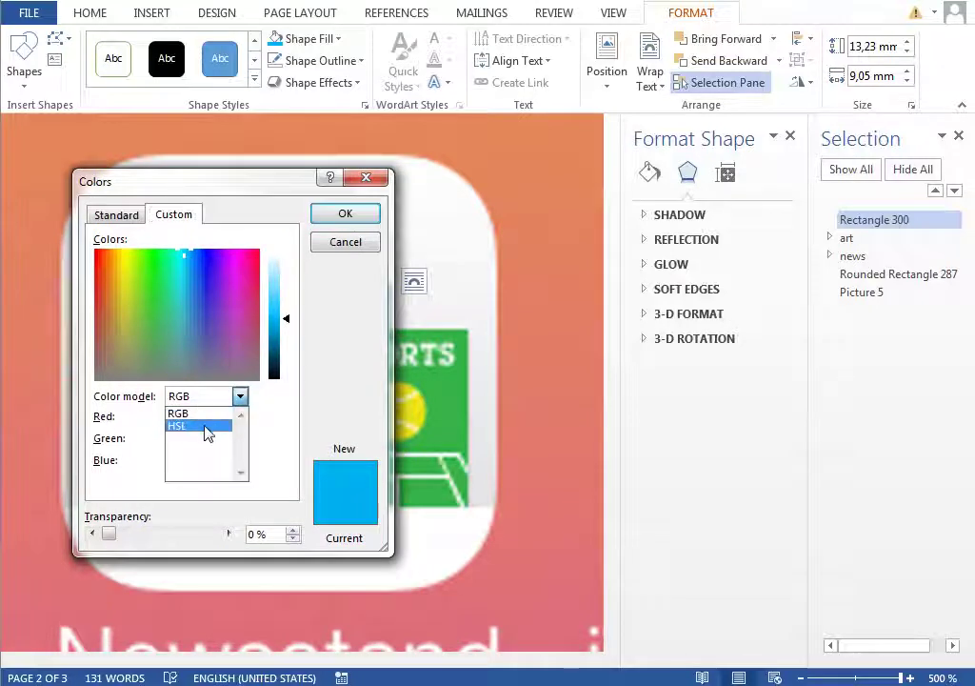
pyautogui.click(204, 424)
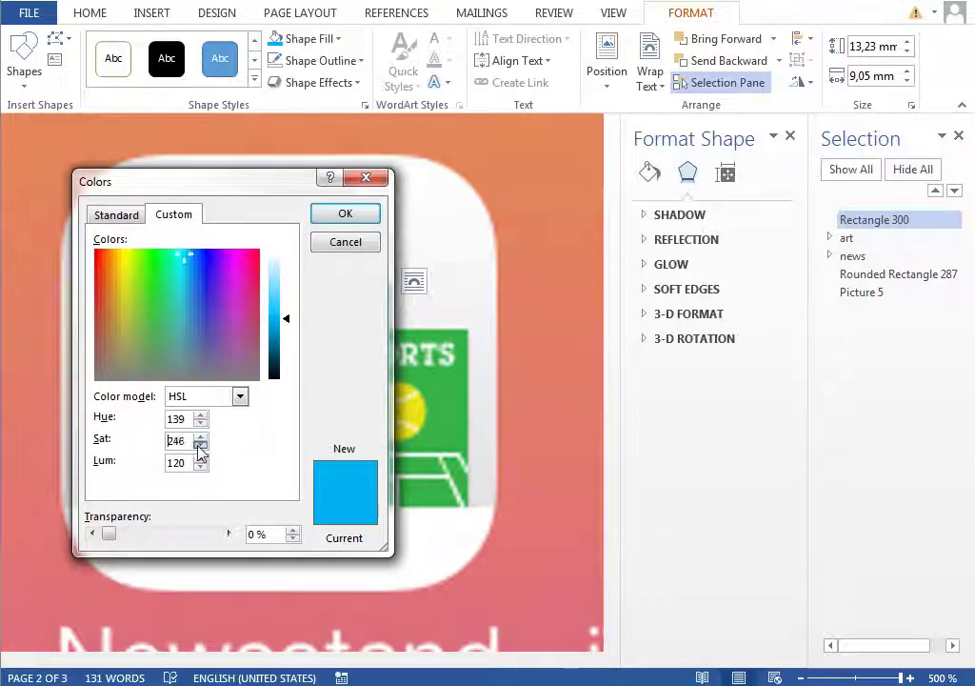
pyautogui.click(200, 445)
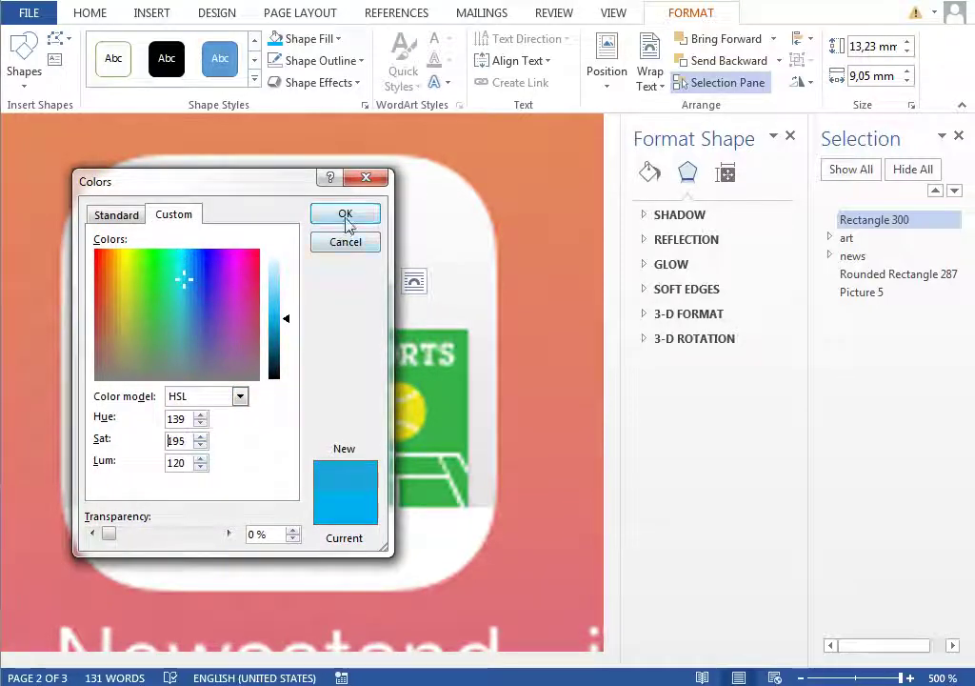
pyautogui.click(346, 216)
# Step: Move the blue rectangle back so it covers the TRAVEL magazine exactly, and hide it
pyautogui.click(184, 375)
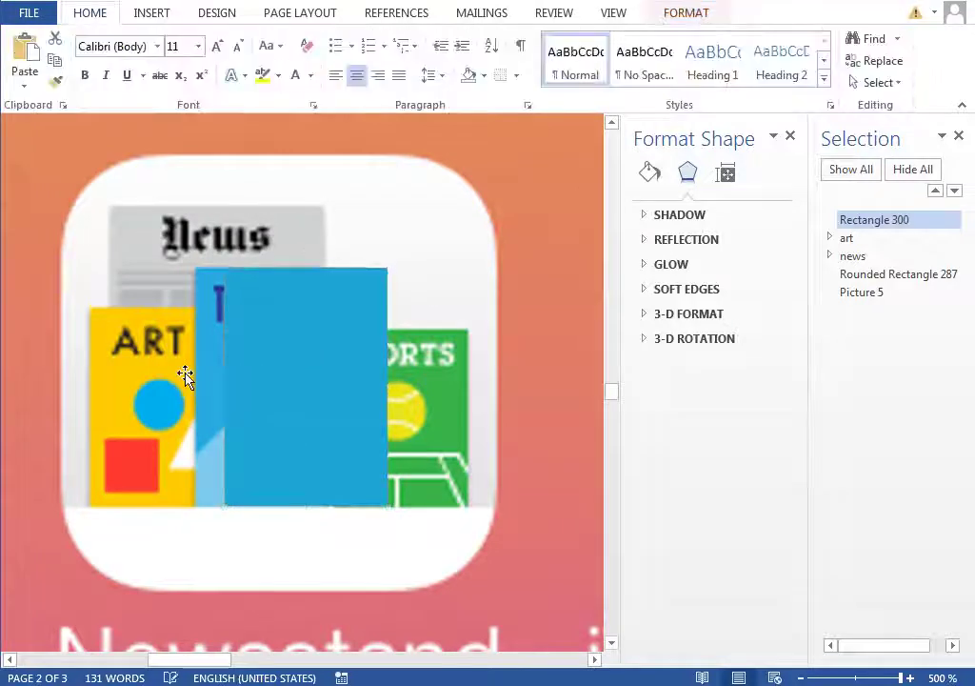
pyautogui.click(259, 381)
pyautogui.moveTo(277, 345); pyautogui.dragTo(263, 345)
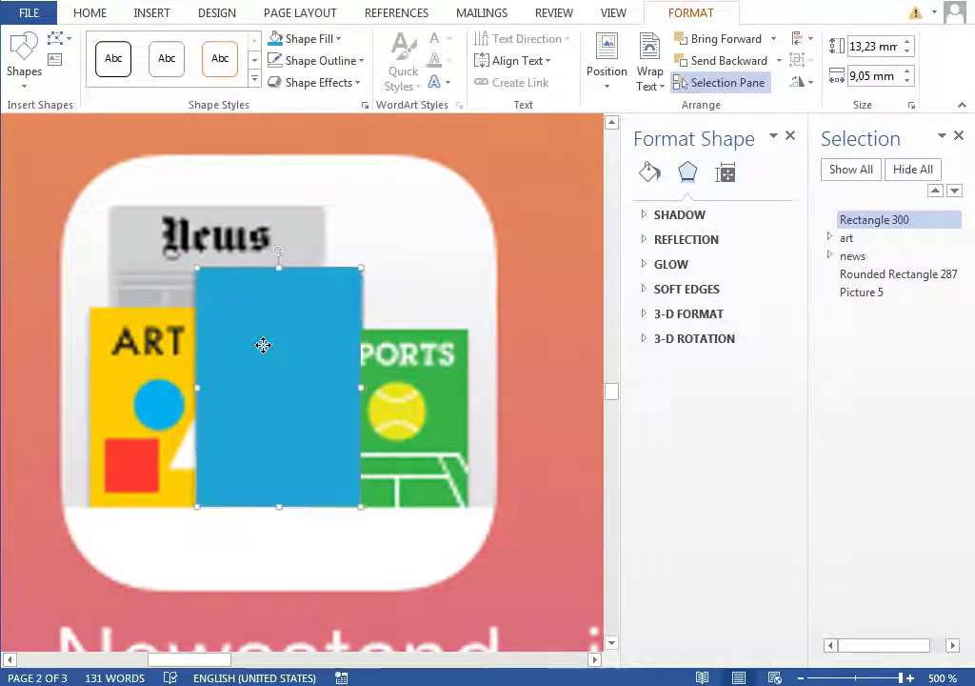
pyautogui.moveTo(870, 644); pyautogui.dragTo(953, 644)
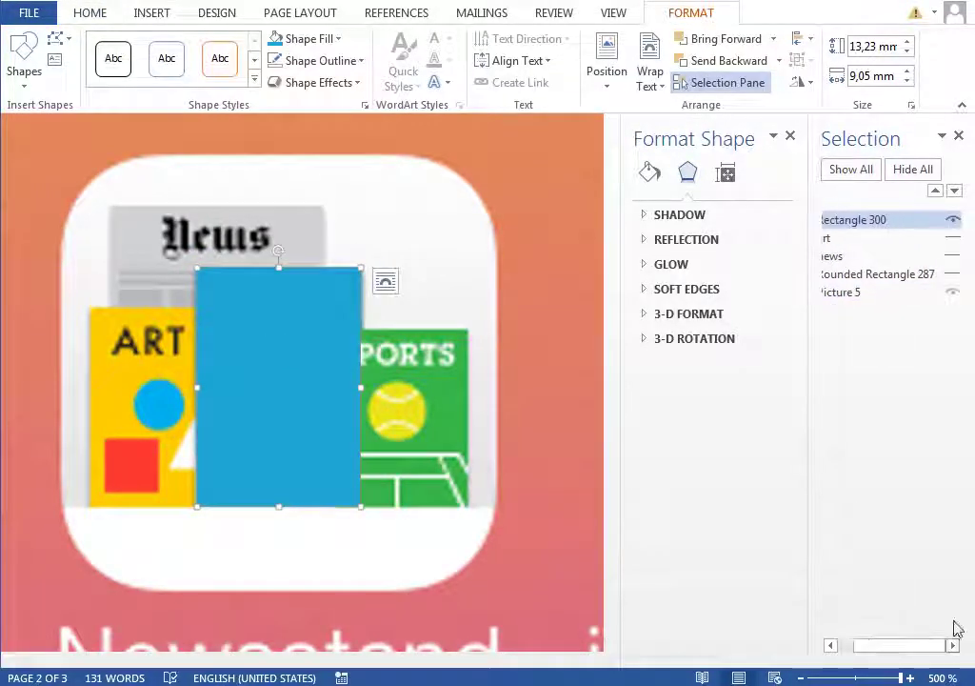
pyautogui.click(953, 221)
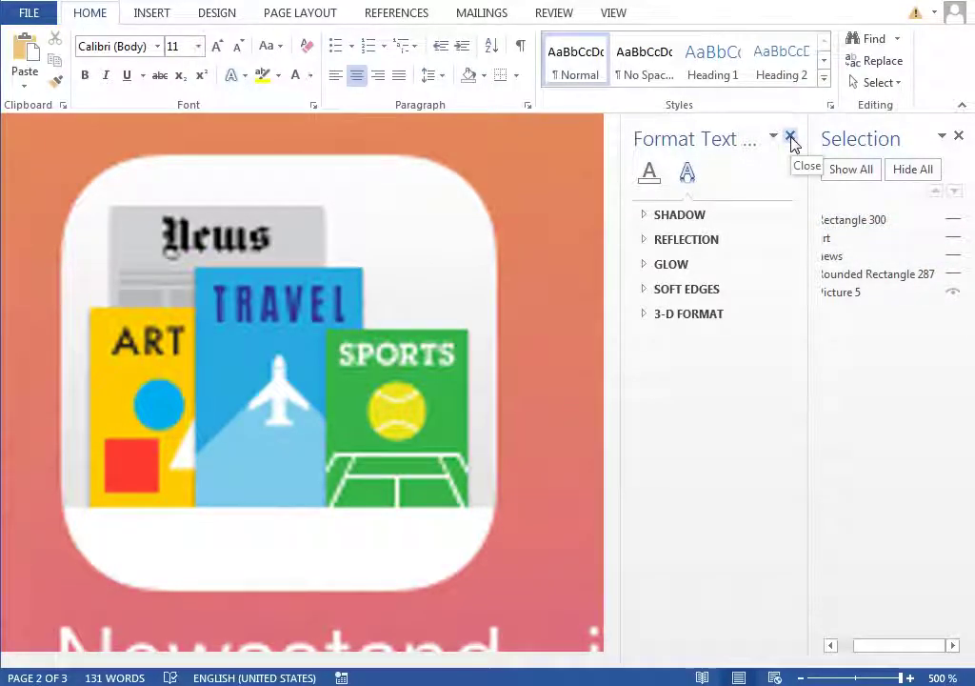
# Step: Close the text effects formatting pane and widen the Selection pane so names and visibility markers are both shown
pyautogui.click(791, 139)
pyautogui.moveTo(812, 199); pyautogui.dragTo(738, 202)
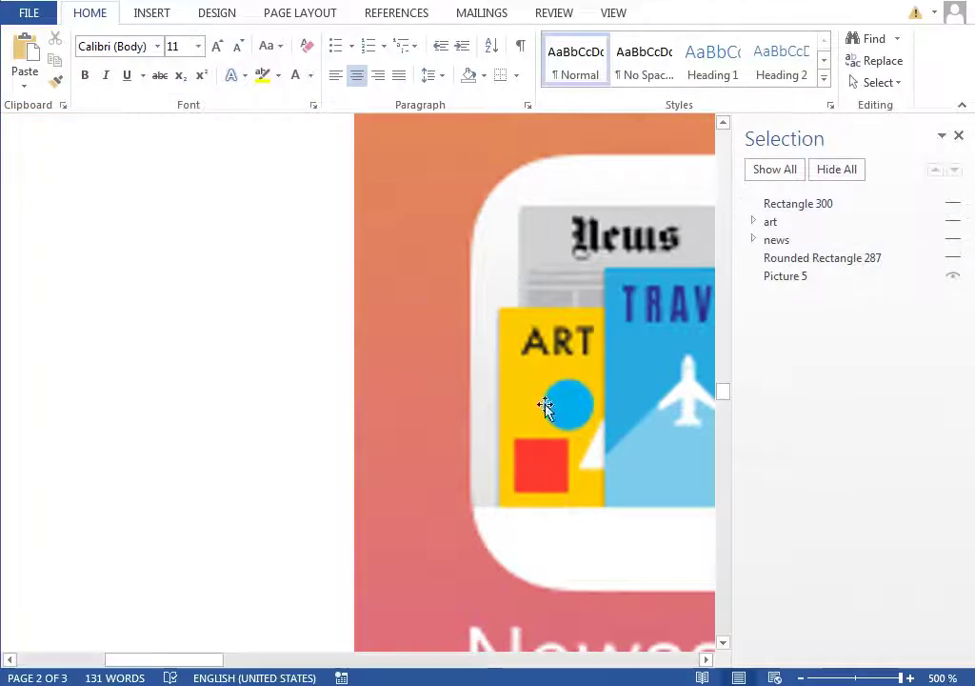
pyautogui.moveTo(209, 670); pyautogui.dragTo(272, 671)
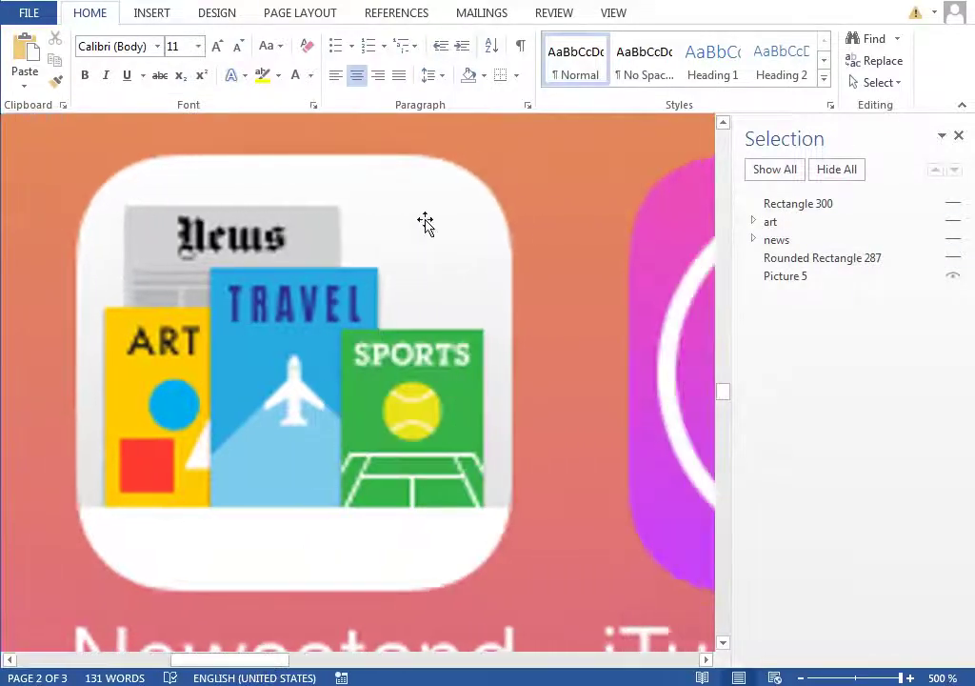
# Step: Draw a text box about 10.16 mm high and 15.98 mm wide over the TRAVEL and SPORTS magazines
pyautogui.click(152, 13)
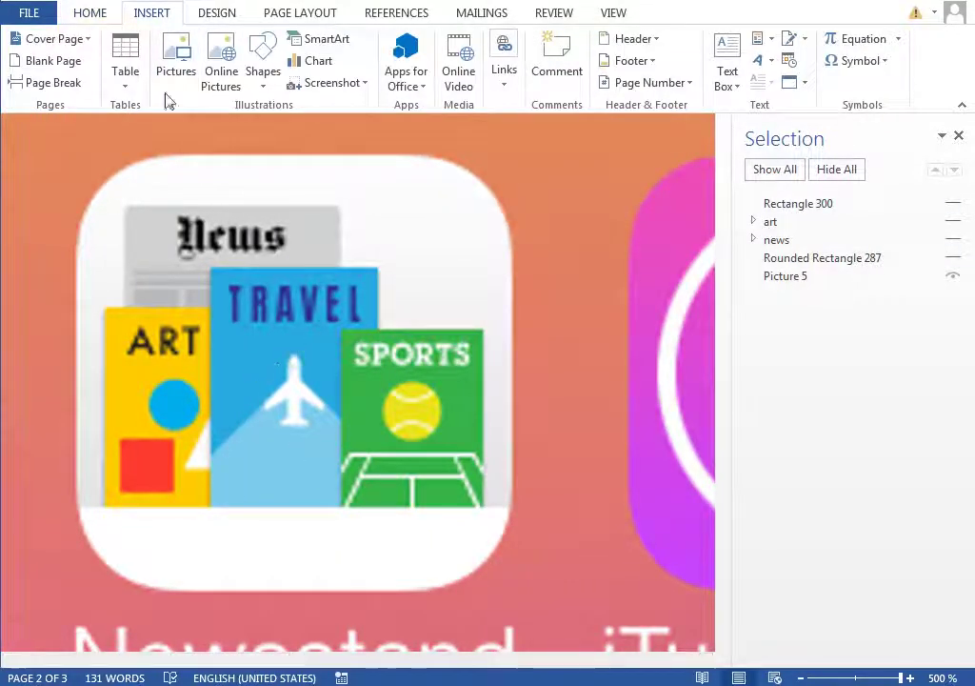
pyautogui.click(263, 61)
pyautogui.click(362, 130)
pyautogui.moveTo(218, 205); pyautogui.dragTo(504, 389)
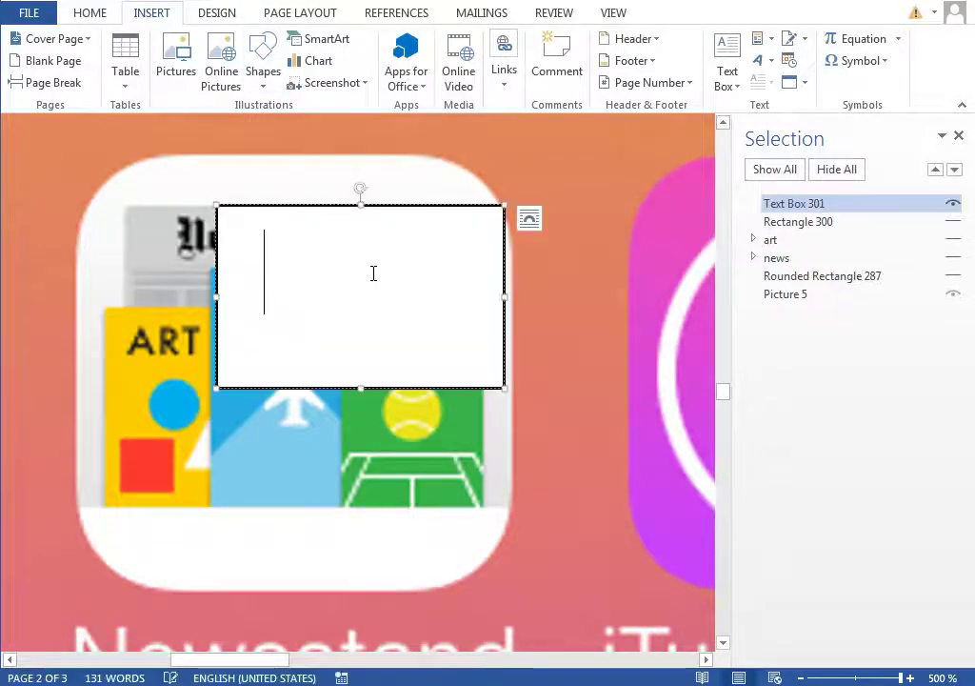
# Step: Insert the Webdings airplane symbol, character code 241, into the text box
pyautogui.click(152, 14)
pyautogui.click(857, 60)
pyautogui.click(881, 200)
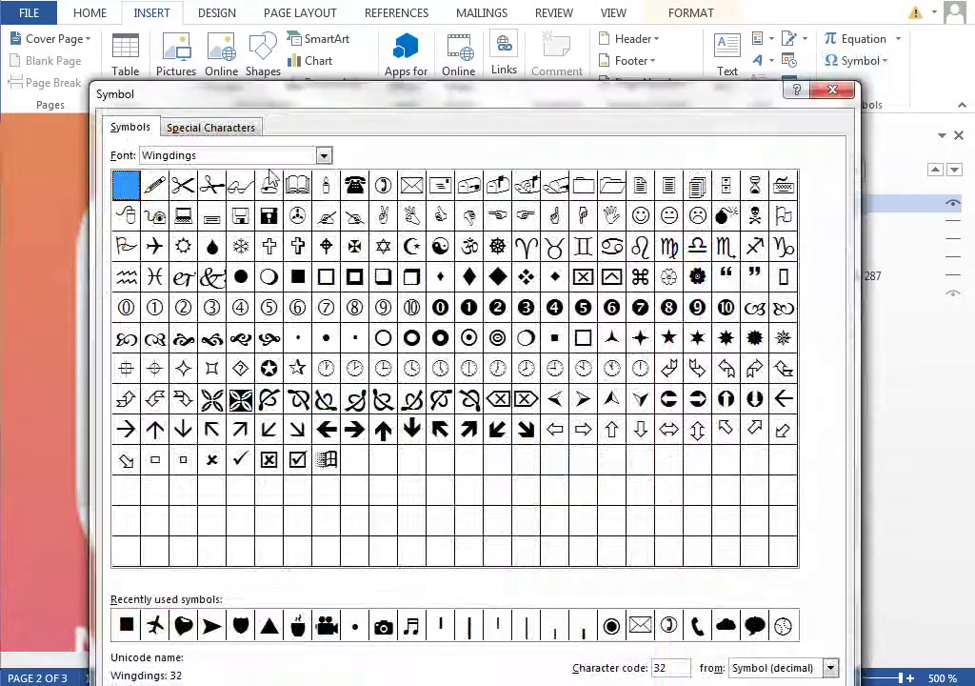
pyautogui.press('Up')
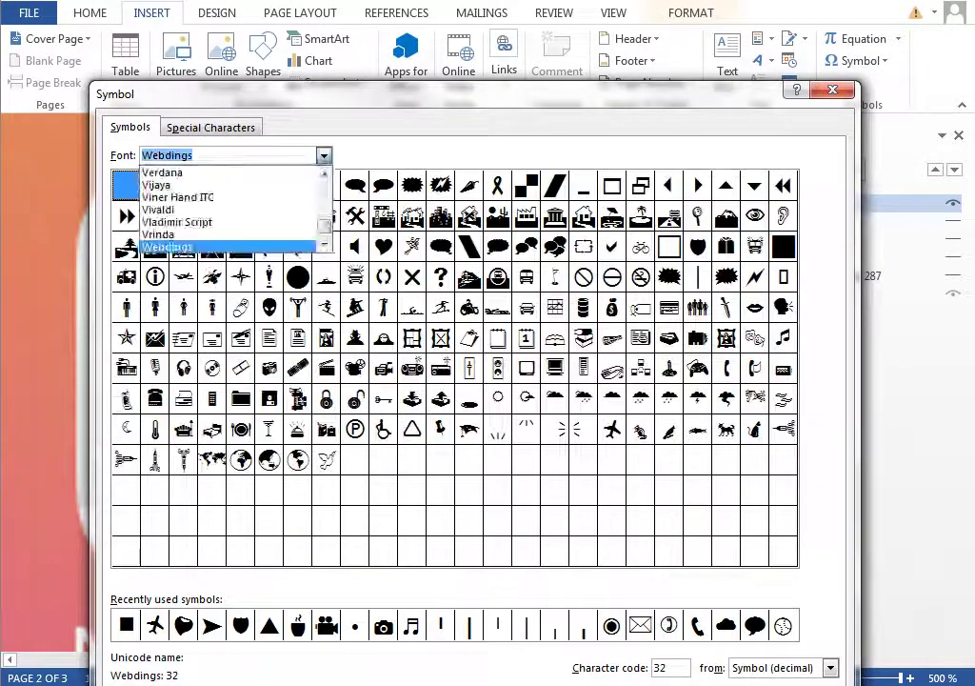
pyautogui.doubleClick(614, 429)
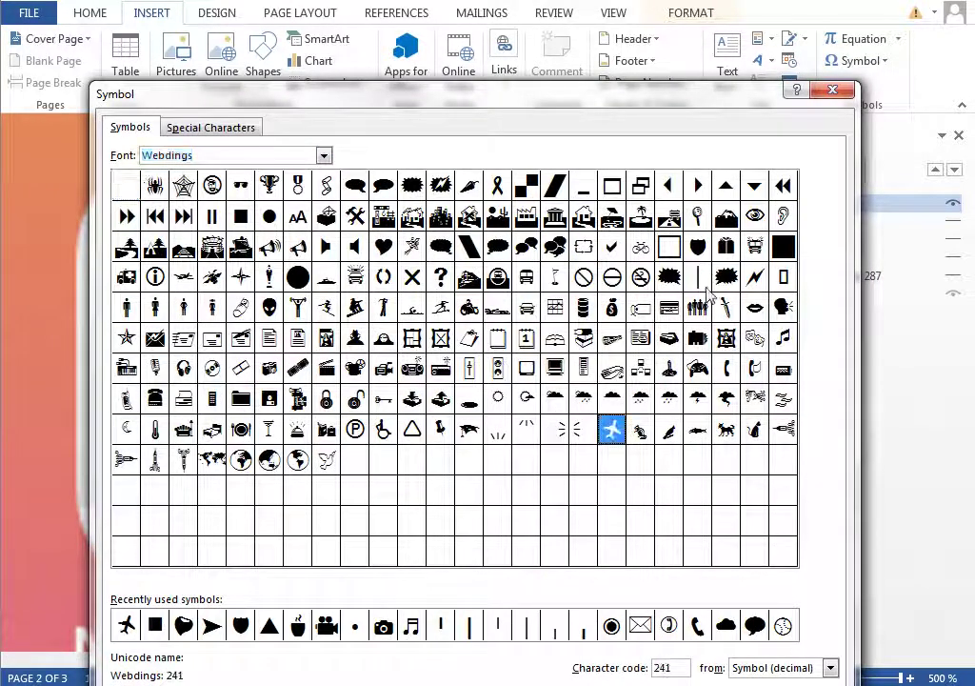
pyautogui.click(832, 90)
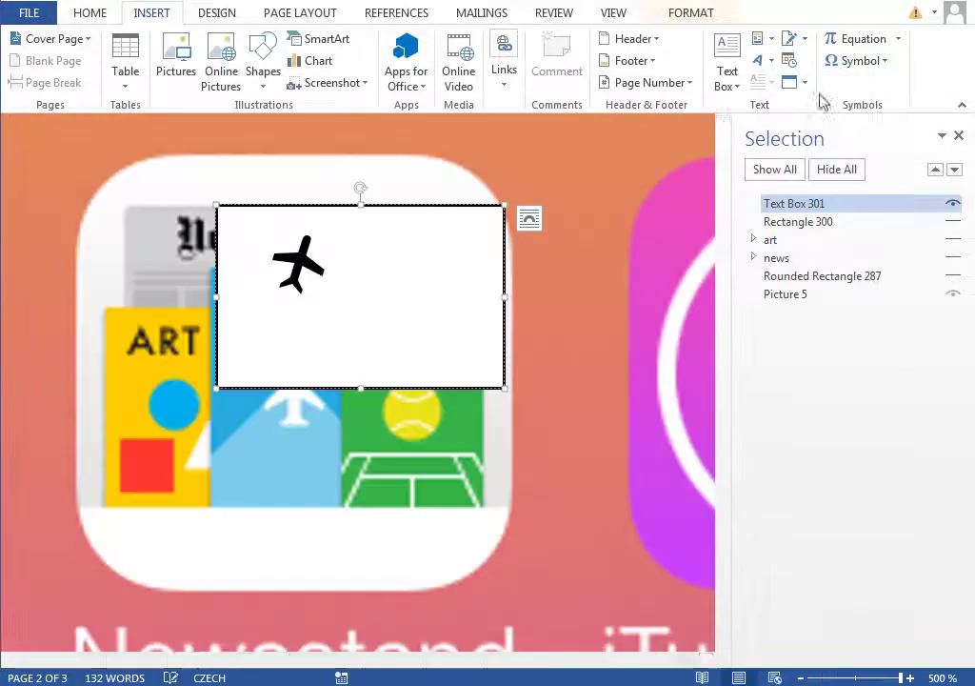
# Step: Remove the airplane text box's fill and outline
pyautogui.click(681, 19)
pyautogui.click(310, 40)
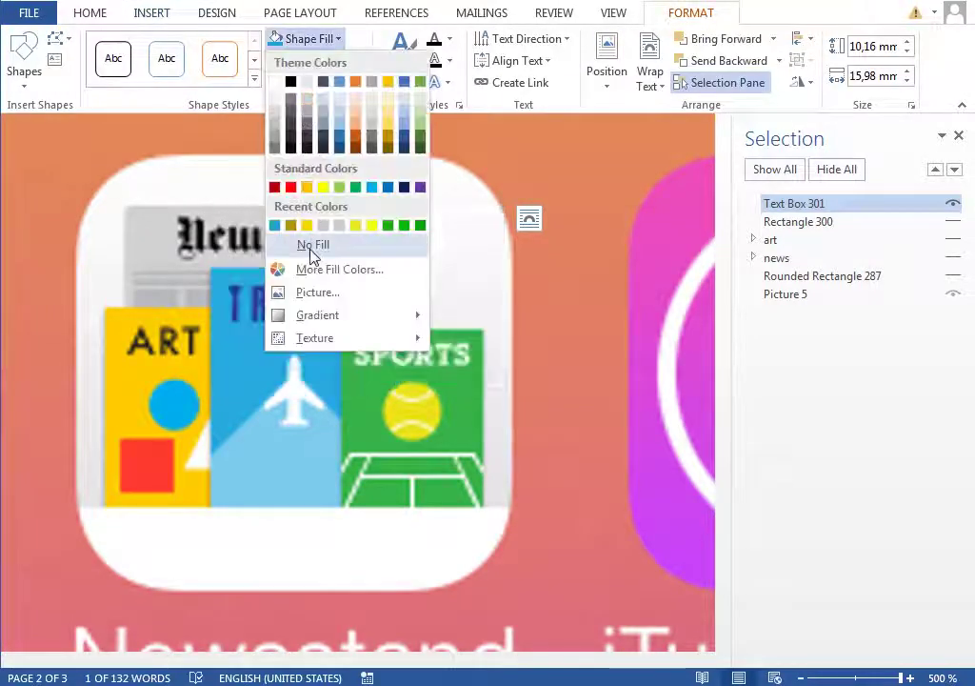
pyautogui.click(313, 245)
# Step: Color the airplane symbol white, turn it upright over the plane on the TRAVEL cover, and set its font size to 14
pyautogui.click(95, 16)
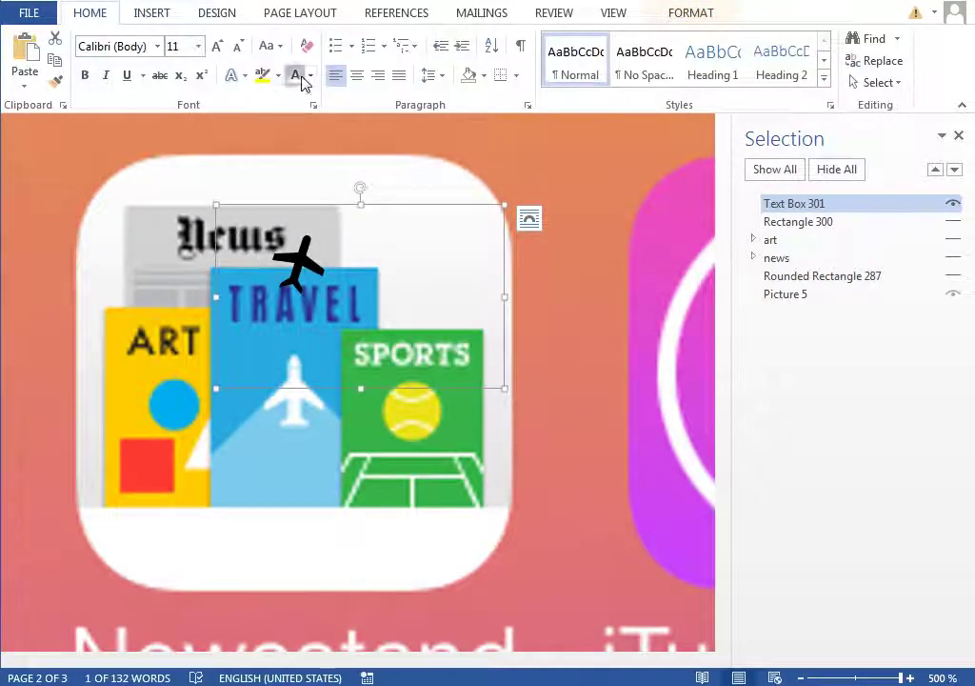
pyautogui.click(301, 80)
pyautogui.moveTo(352, 182); pyautogui.dragTo(356, 319)
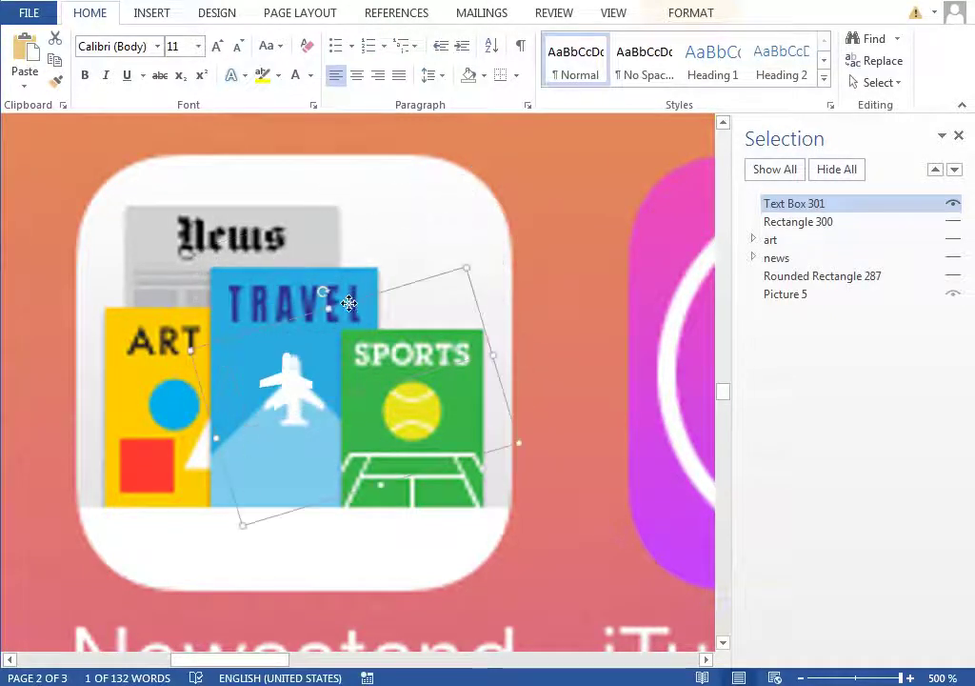
pyautogui.click(218, 48)
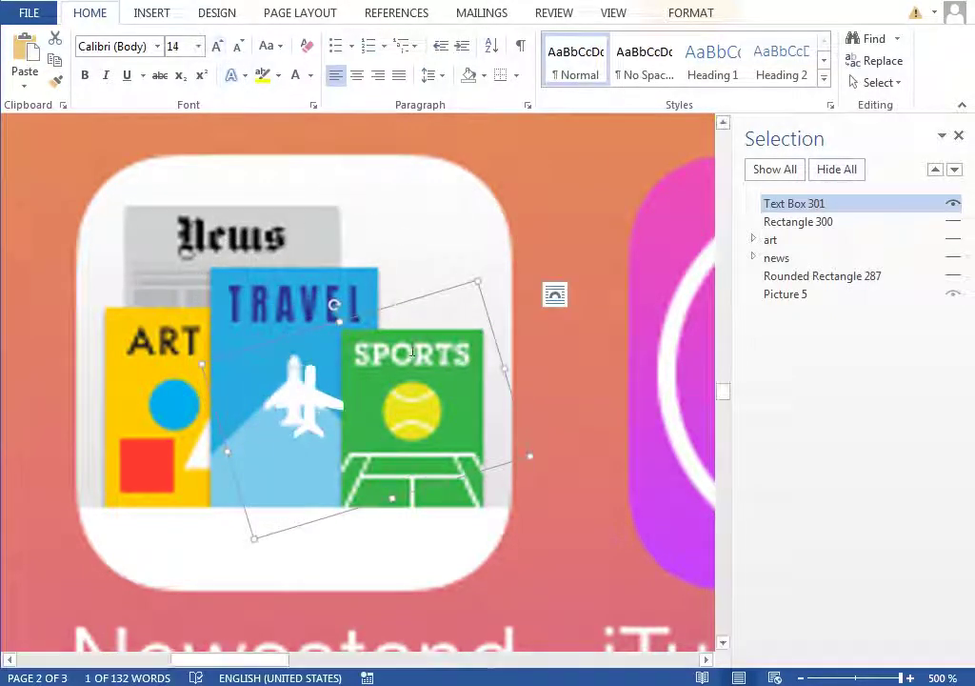
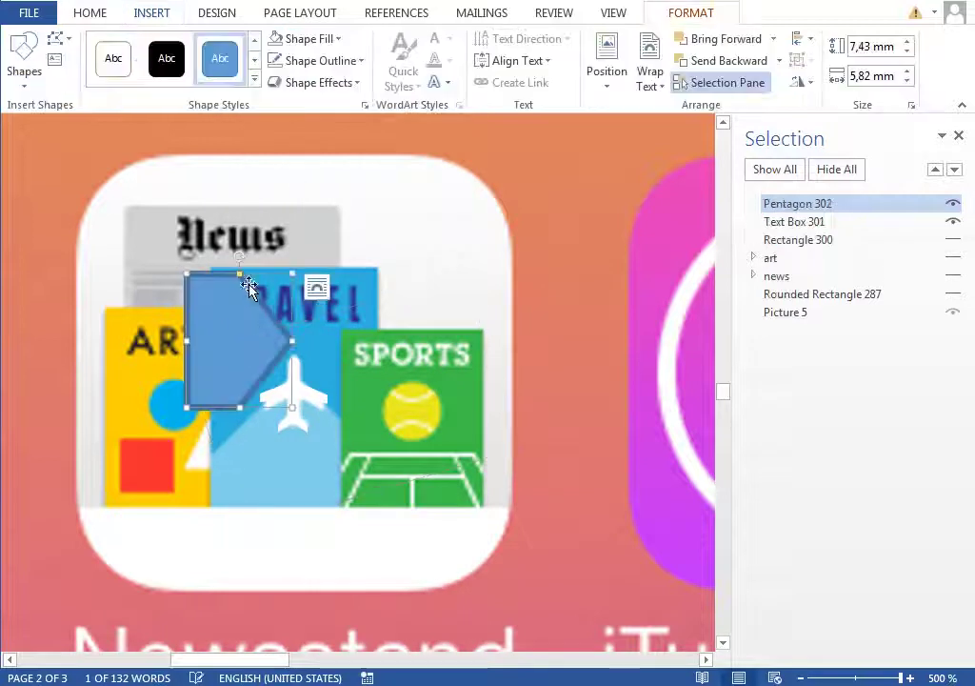
# Step: Rotate the pentagon to point upward and fit it over the TRAVEL cover's light blue area, about 9.42 by 6.62 mm, adjusting its slope
pyautogui.moveTo(239, 257)
pyautogui.mouseDown()
pyautogui.moveTo(183, 294)
pyautogui.moveTo(171, 341)
pyautogui.mouseUp()
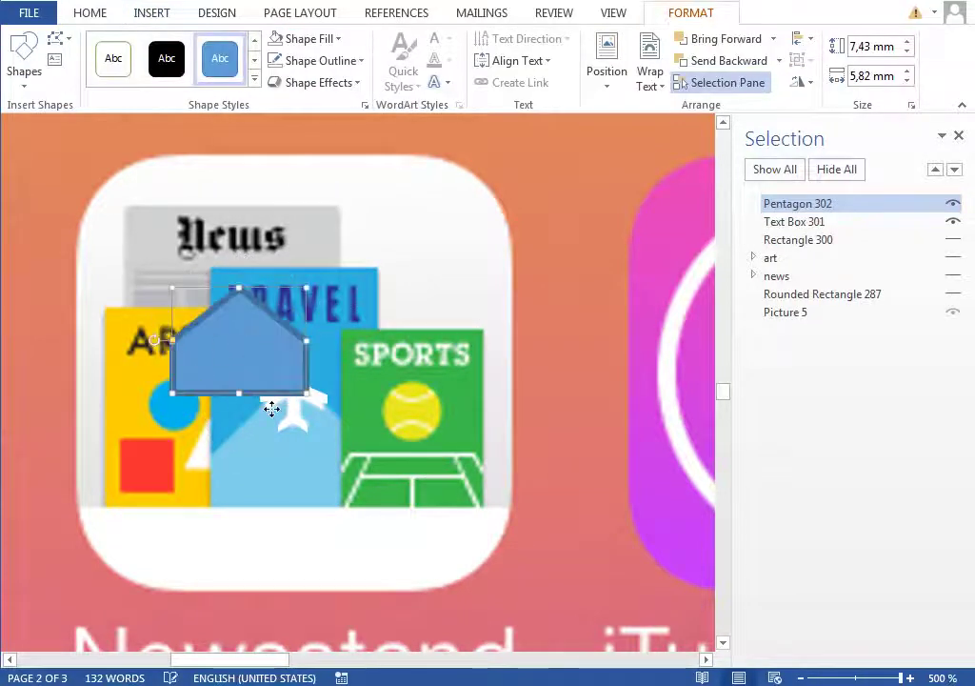
pyautogui.moveTo(240, 335); pyautogui.dragTo(275, 449)
pyautogui.moveTo(338, 400); pyautogui.dragTo(378, 388)
pyautogui.moveTo(211, 451); pyautogui.dragTo(211, 465)
pyautogui.moveTo(272, 468); pyautogui.dragTo(298, 457)
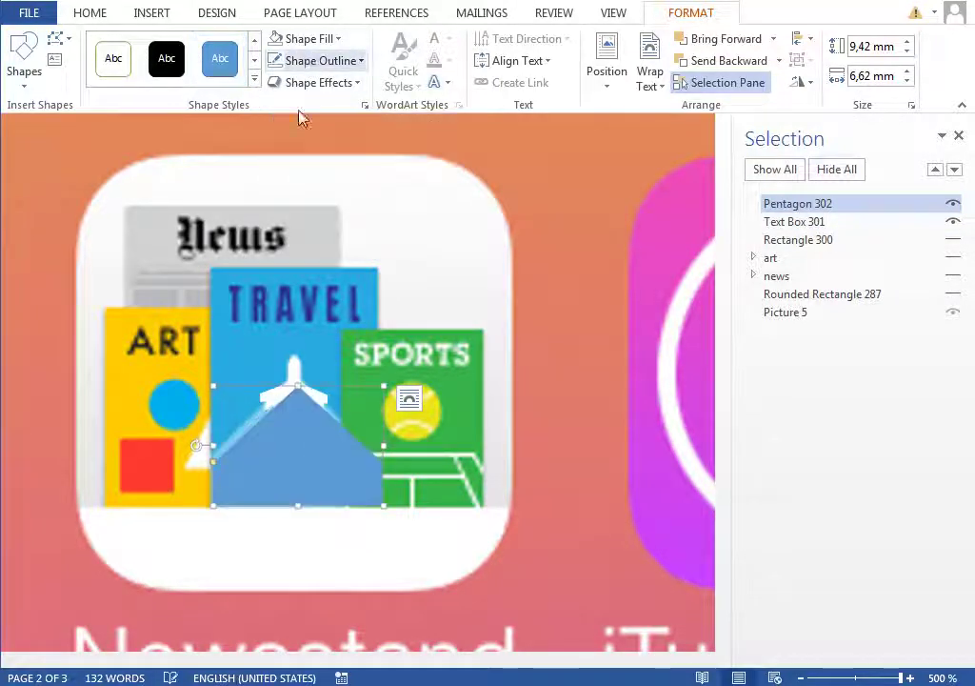
# Step: Fill the pentagon with a lighter tint of the travel cover's blue (RGB 28, 164, 212)
pyautogui.click(307, 39)
pyautogui.click(275, 225)
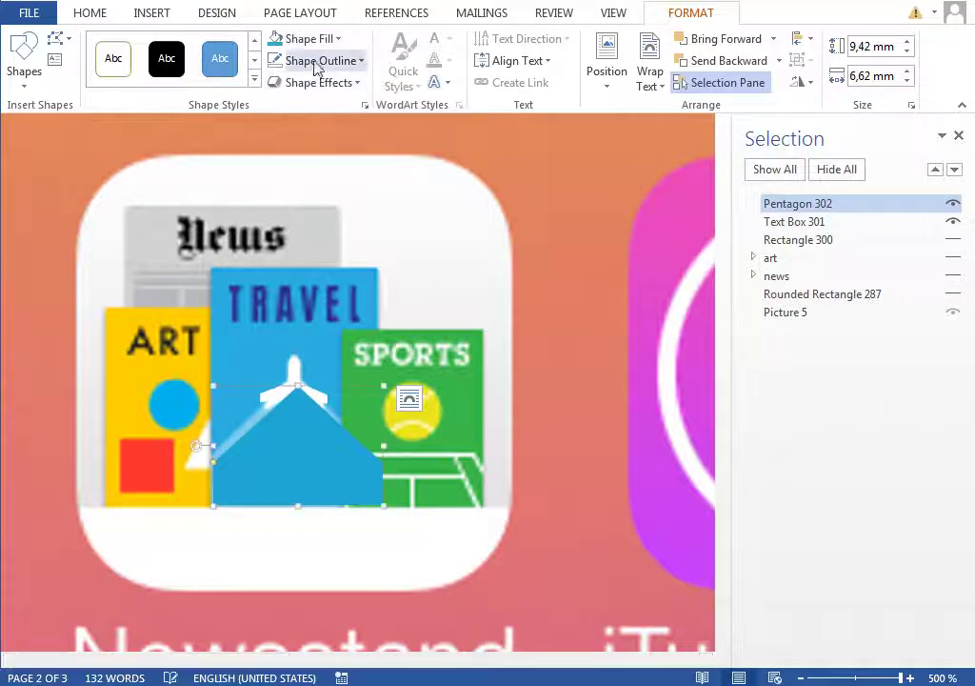
pyautogui.click(314, 39)
pyautogui.click(340, 269)
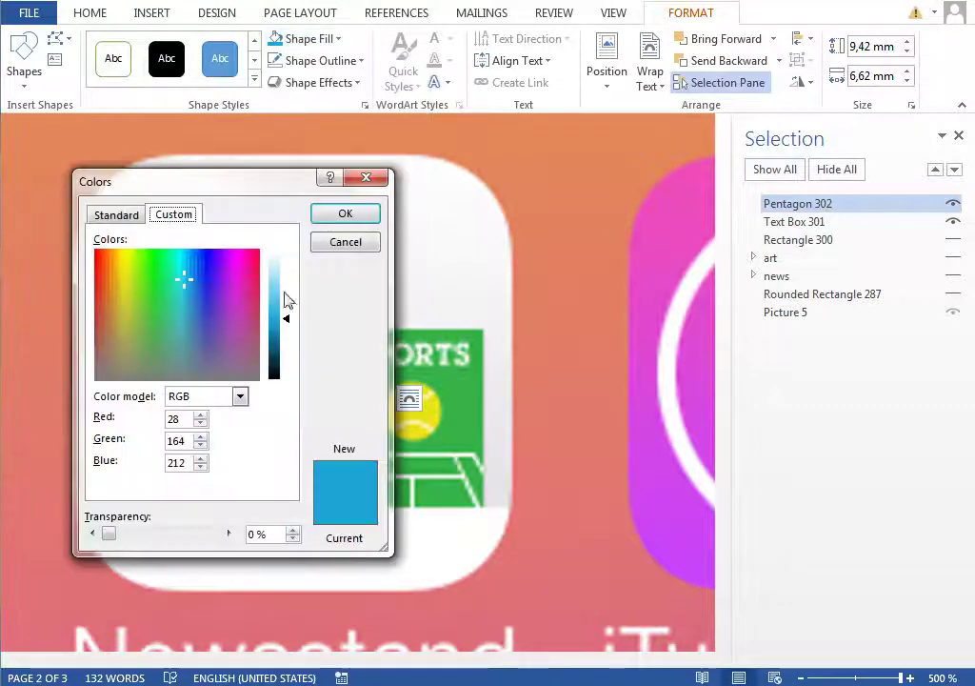
pyautogui.click(287, 291)
pyautogui.click(345, 214)
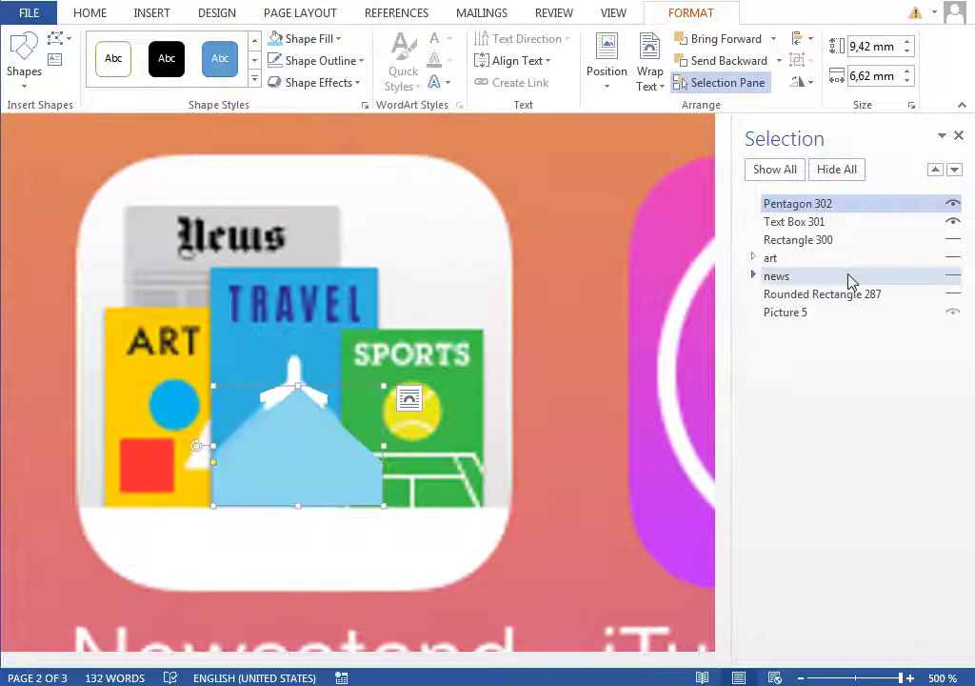
# Step: Fit the pentagon's width to the travel cover rectangle and bring the airplane text box in front of the pentagon
pyautogui.click(826, 242)
pyautogui.click(335, 474)
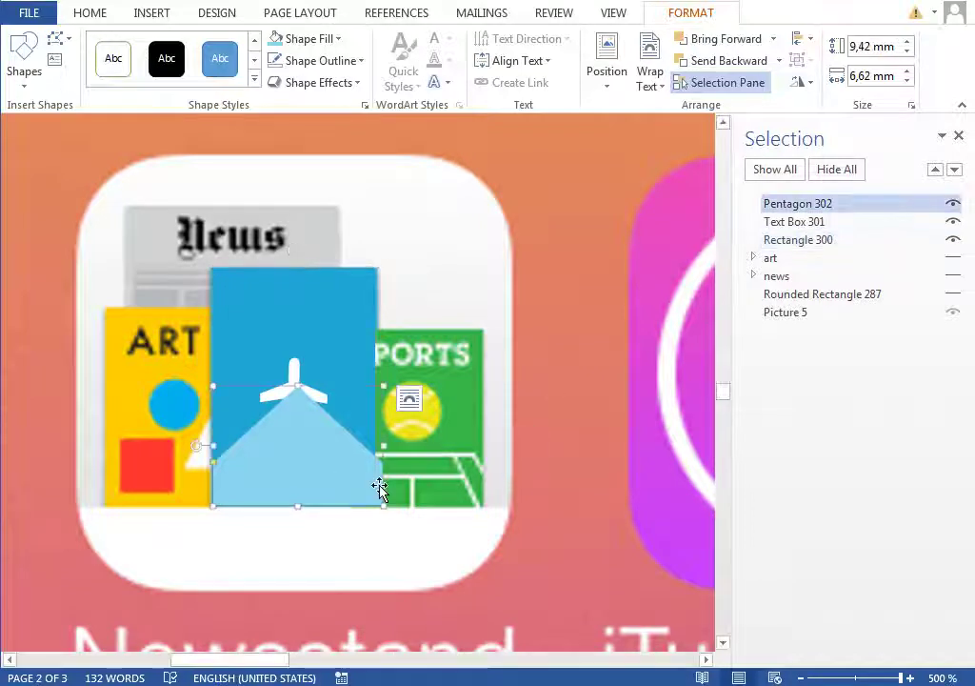
pyautogui.moveTo(381, 502)
pyautogui.mouseDown()
pyautogui.moveTo(361, 495)
pyautogui.moveTo(376, 507)
pyautogui.mouseUp()
pyautogui.click(794, 221)
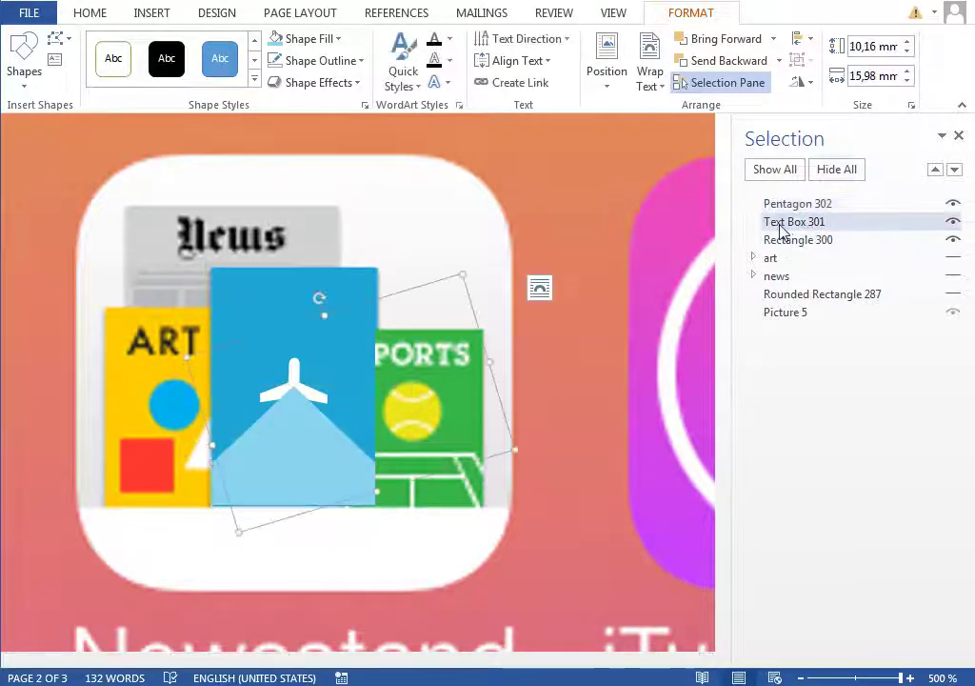
pyautogui.moveTo(801, 225); pyautogui.dragTo(799, 205)
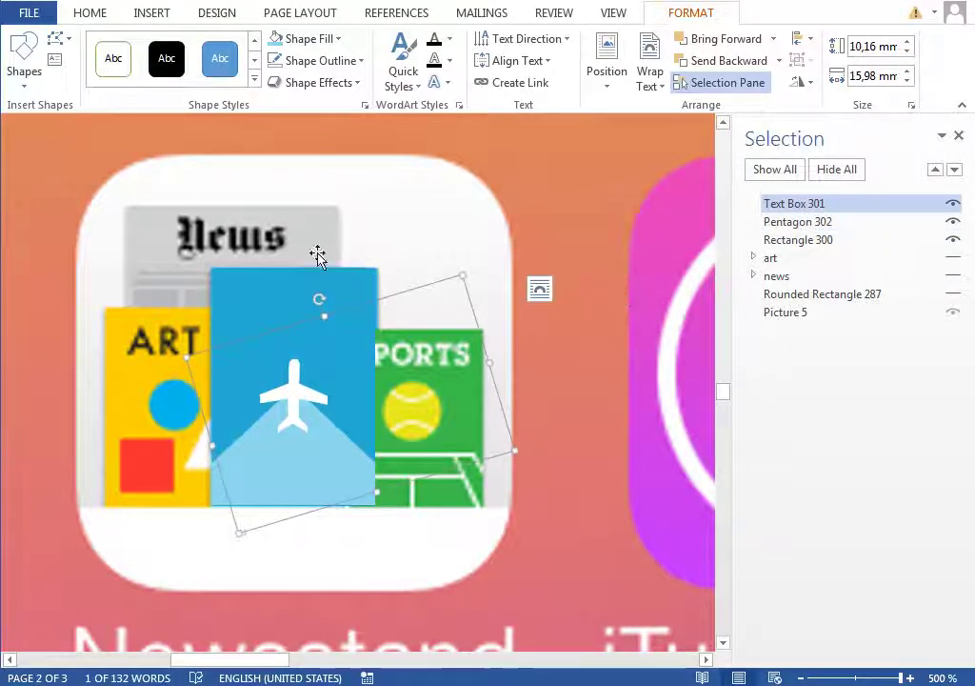
# Step: Hide the travel cover's shapes and draw a rectangle about 2.01 mm high and 7.09 mm wide over the TRAVEL title
pyautogui.keyDown('ctrl'); pyautogui.click(956, 241); pyautogui.keyUp('ctrl')
pyautogui.click(955, 245)
pyautogui.click(348, 303)
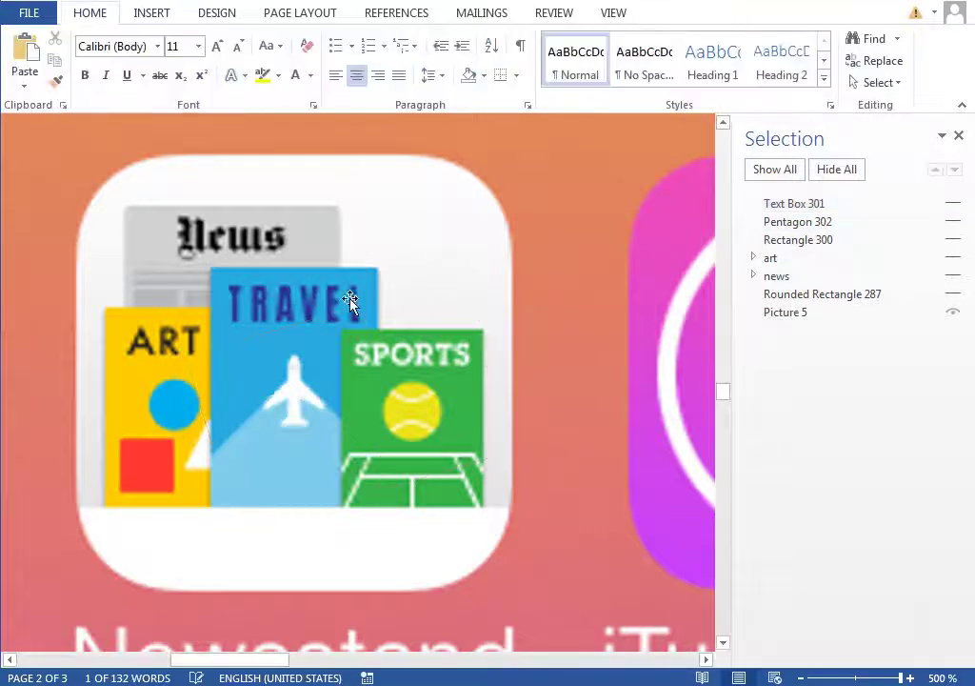
pyautogui.click(153, 14)
pyautogui.click(263, 66)
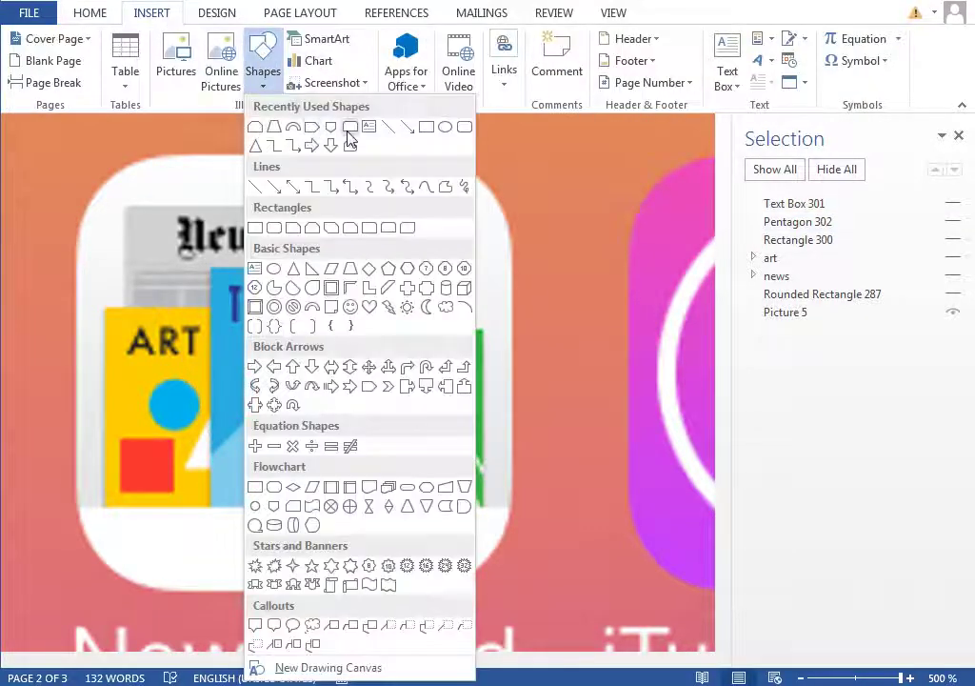
pyautogui.click(417, 128)
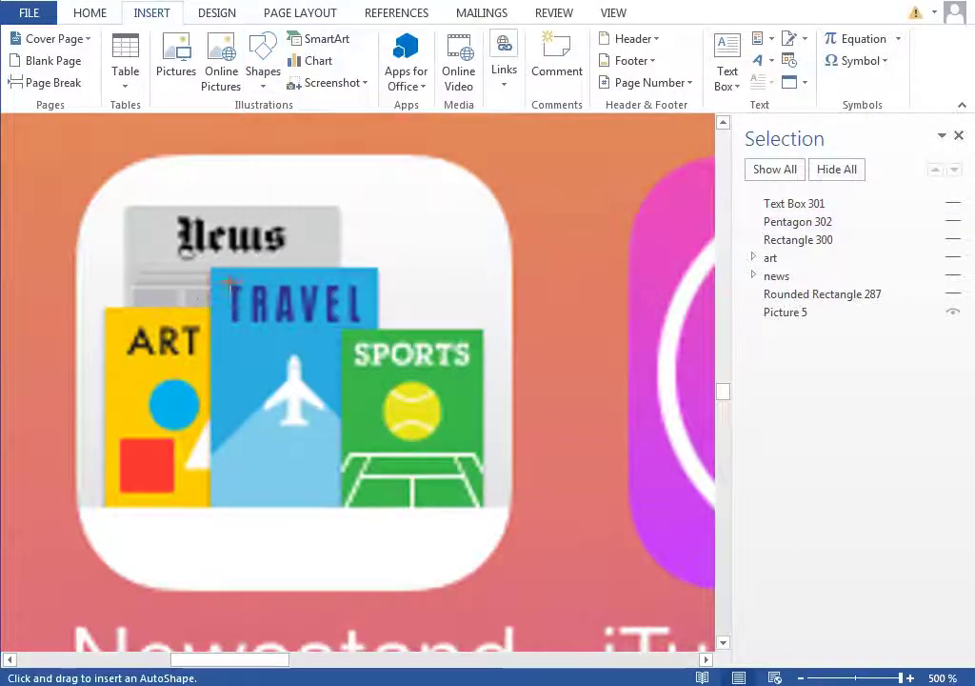
pyautogui.moveTo(228, 282); pyautogui.dragTo(359, 318)
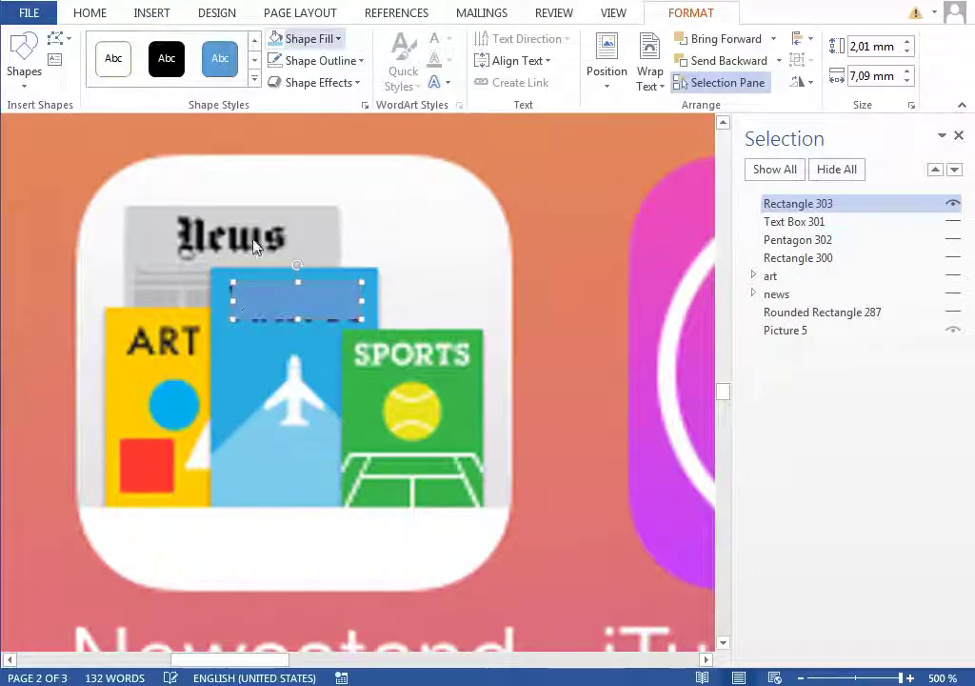
# Step: Fill the title rectangle with dark blue from the standard color palette and align it over the TRAVEL title
pyautogui.click(309, 40)
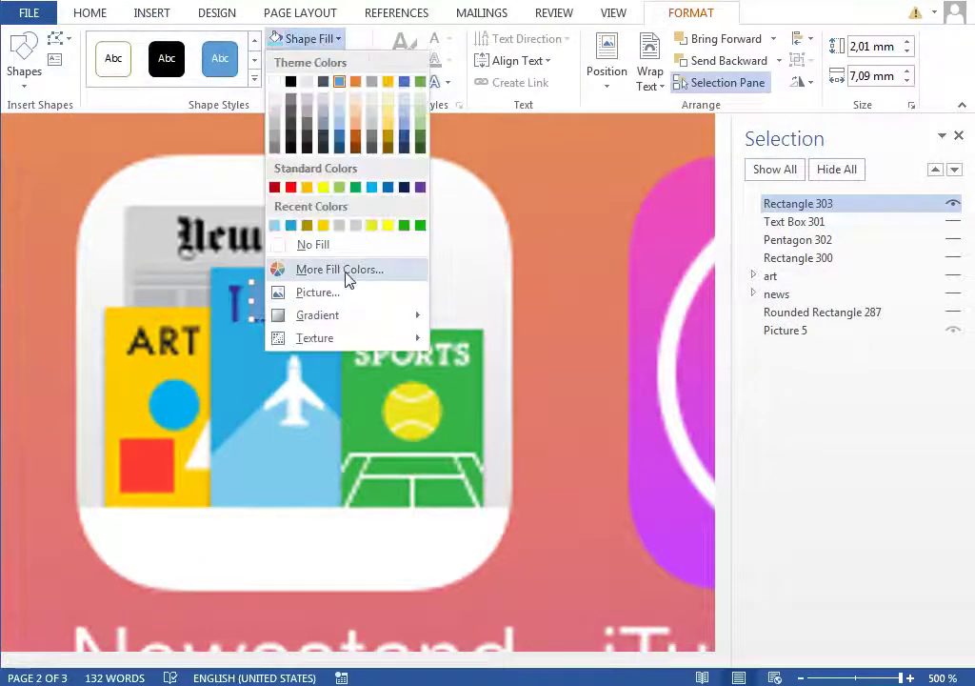
pyautogui.click(347, 271)
pyautogui.click(141, 215)
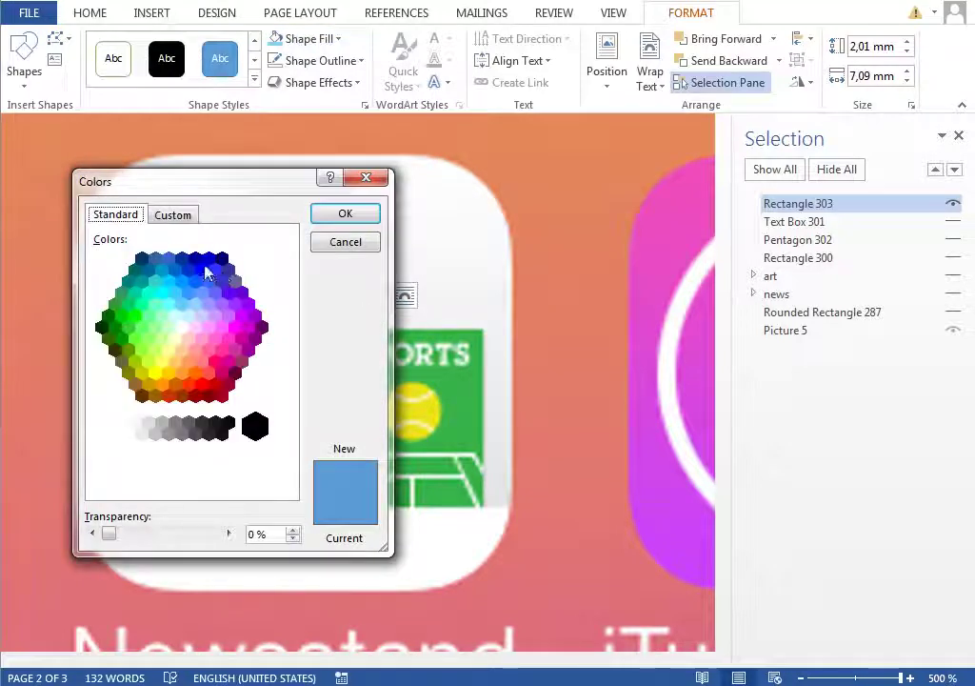
pyautogui.click(208, 259)
pyautogui.press('Return')
pyautogui.moveTo(317, 299); pyautogui.dragTo(295, 301)
# Step: Show the airplane, pentagon and cover rectangle again and group them with the title rectangle
pyautogui.click(839, 221)
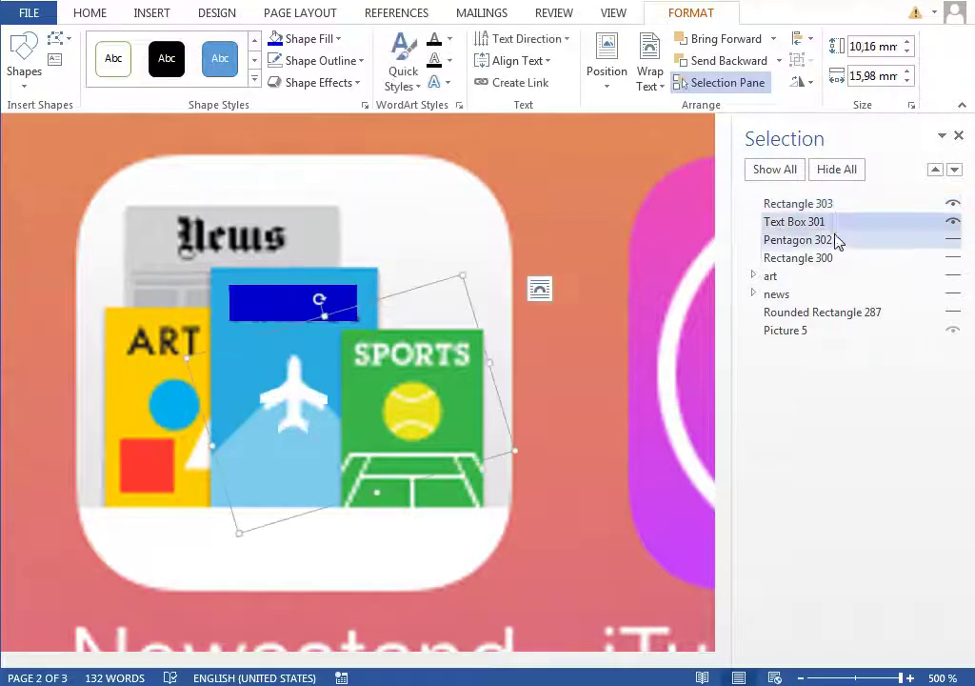
pyautogui.click(836, 239)
pyautogui.click(836, 259)
pyautogui.keyDown('ctrl'); pyautogui.click(826, 240); pyautogui.keyUp('ctrl')
pyautogui.keyDown('shift'); pyautogui.click(818, 203); pyautogui.keyUp('shift')
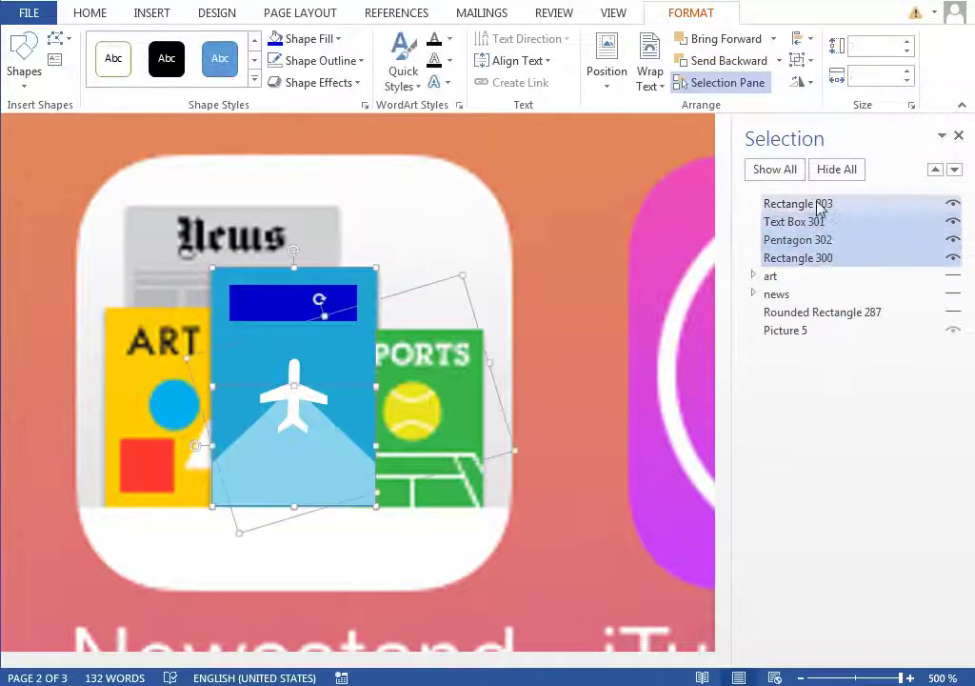
pyautogui.click(807, 82)
pyautogui.click(827, 102)
# Step: Name the new group travel and hide it
pyautogui.click(803, 205)
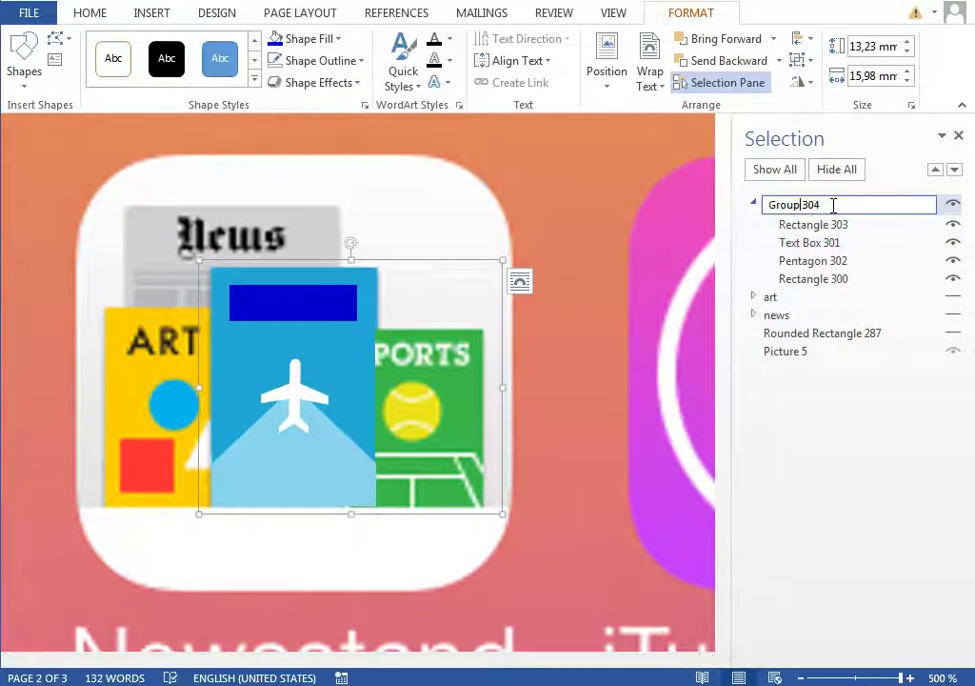
pyautogui.write('travel')
pyautogui.press('Return')
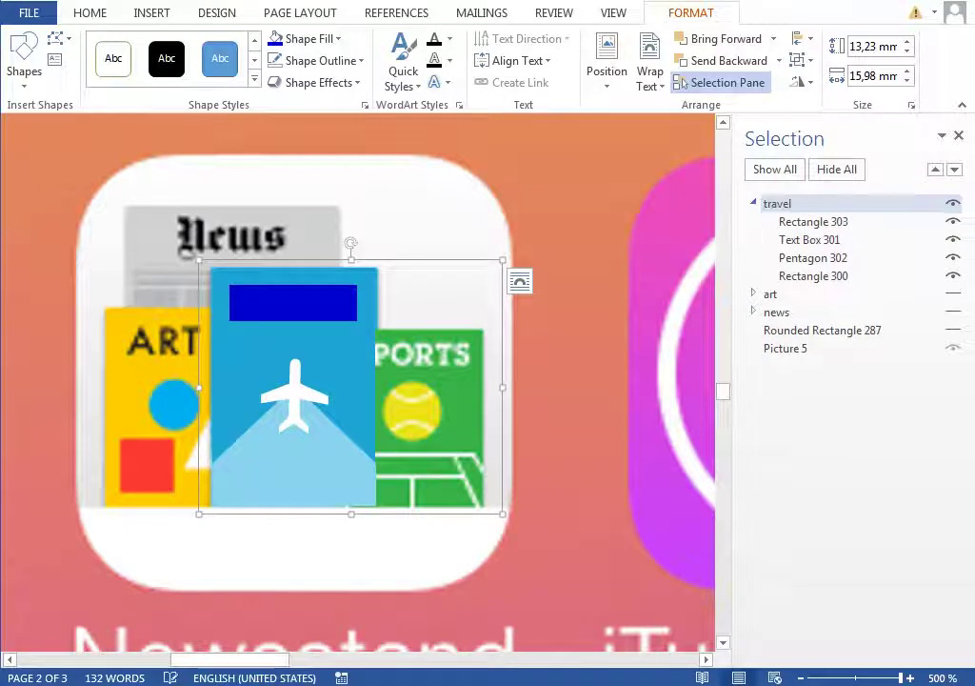
pyautogui.click(754, 204)
pyautogui.click(615, 316)
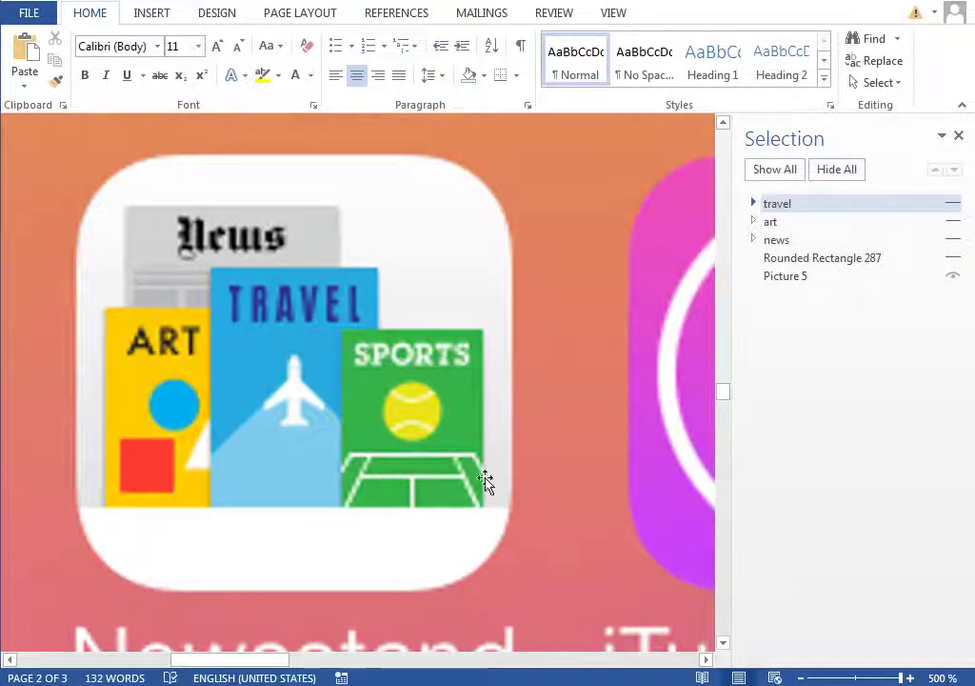
# Step: Draw a rectangle about 10.11 mm high and 7.83 mm wide over the SPORTS cover and shift it aside to expose the original green
pyautogui.click(154, 16)
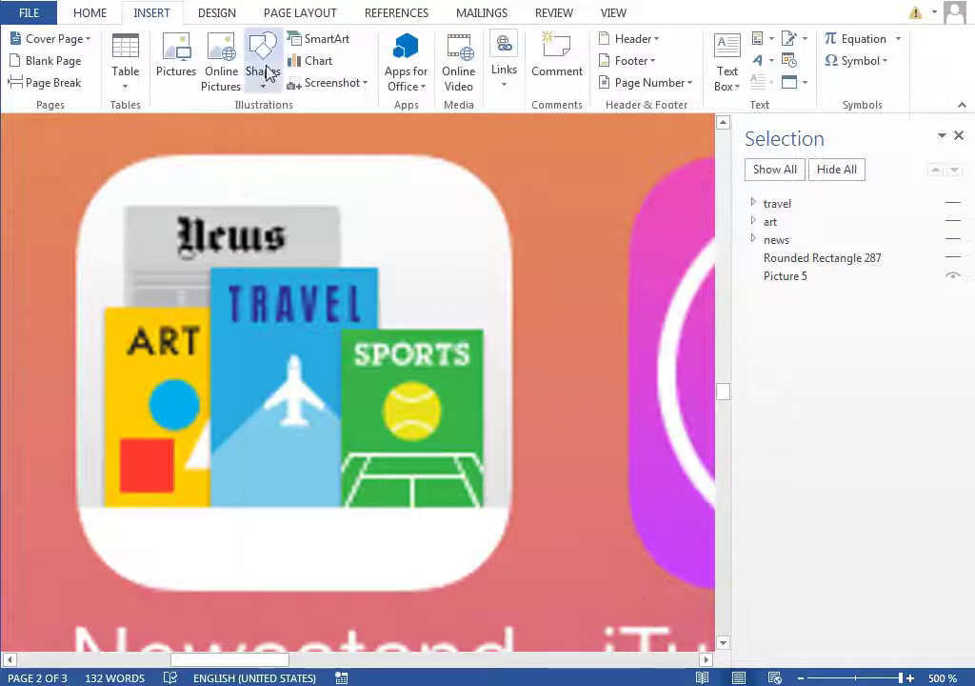
pyautogui.click(265, 52)
pyautogui.click(426, 128)
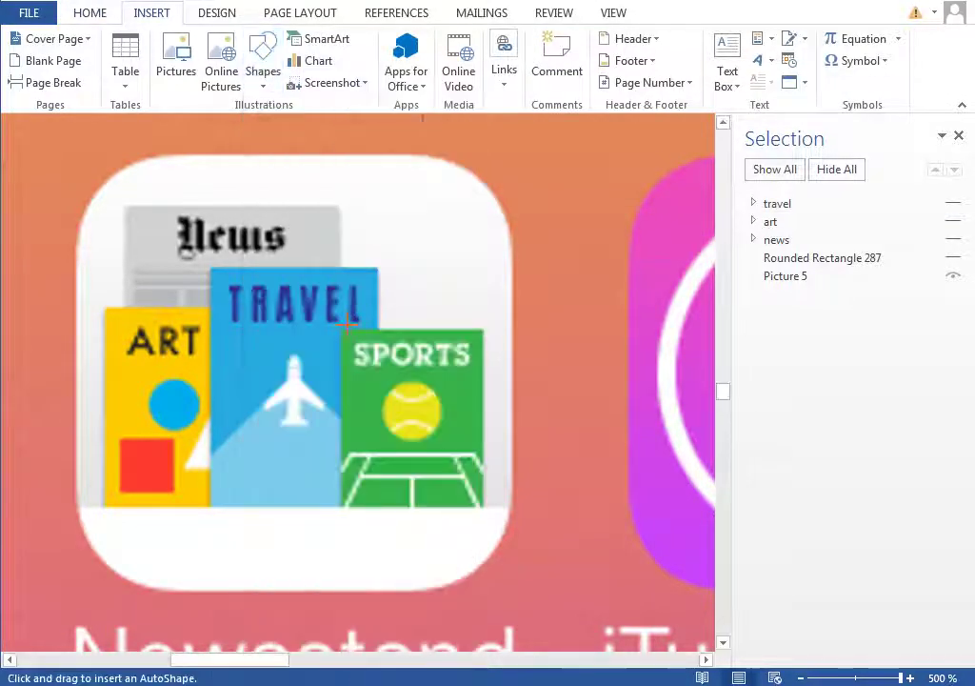
pyautogui.moveTo(341, 327); pyautogui.dragTo(483, 512)
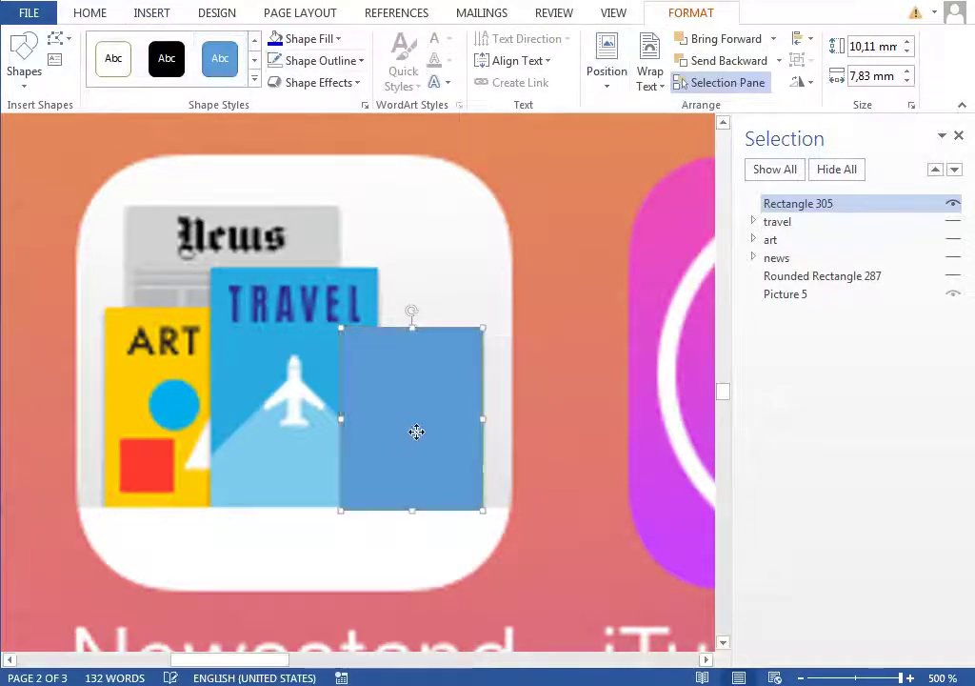
pyautogui.moveTo(413, 431); pyautogui.dragTo(445, 430)
# Step: Try a custom fill for the SPORTS cover rectangle, starting from standard green and shifting it to a purer, brighter green
pyautogui.click(315, 39)
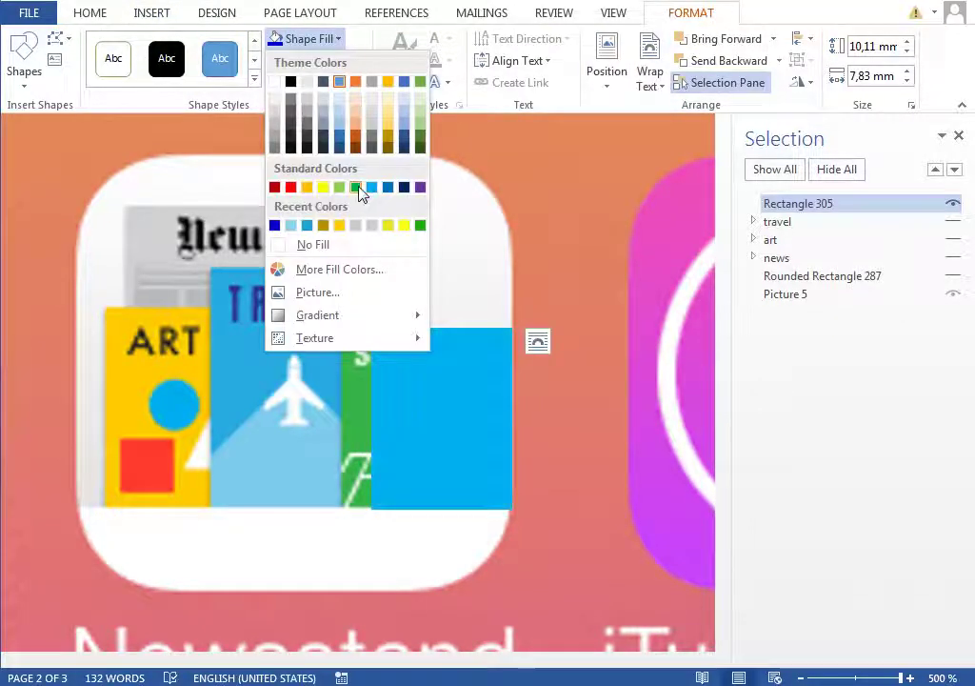
pyautogui.click(356, 188)
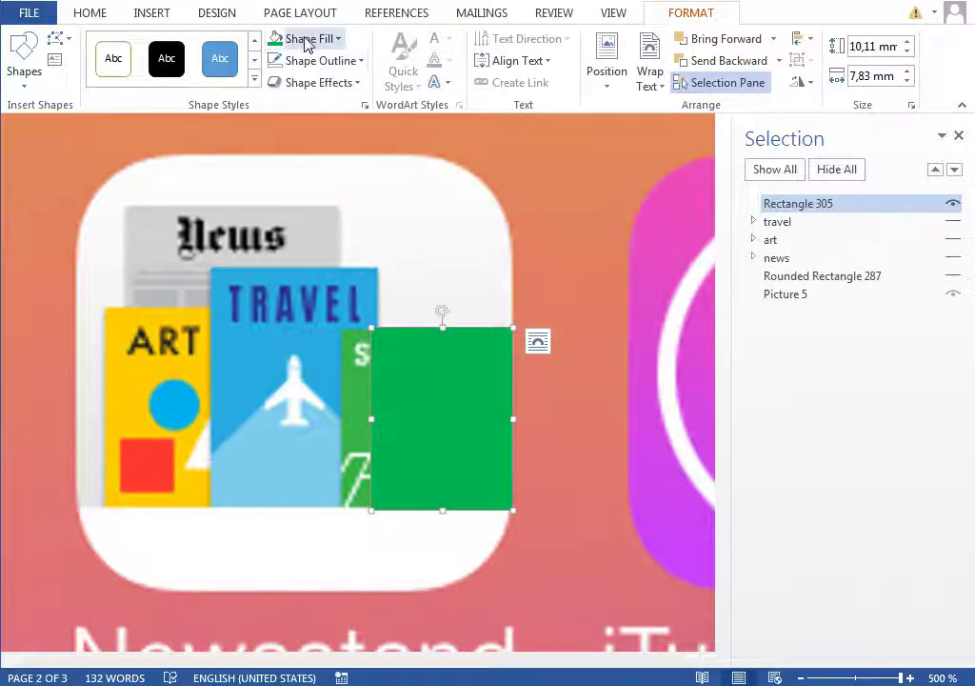
pyautogui.click(310, 40)
pyautogui.click(319, 270)
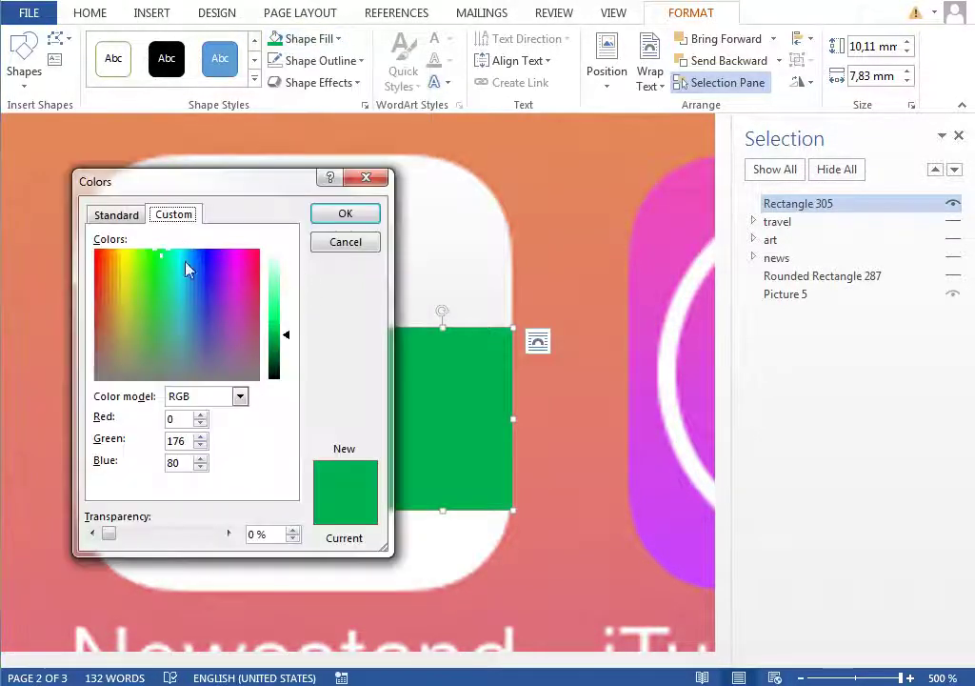
pyautogui.moveTo(158, 259); pyautogui.dragTo(153, 257)
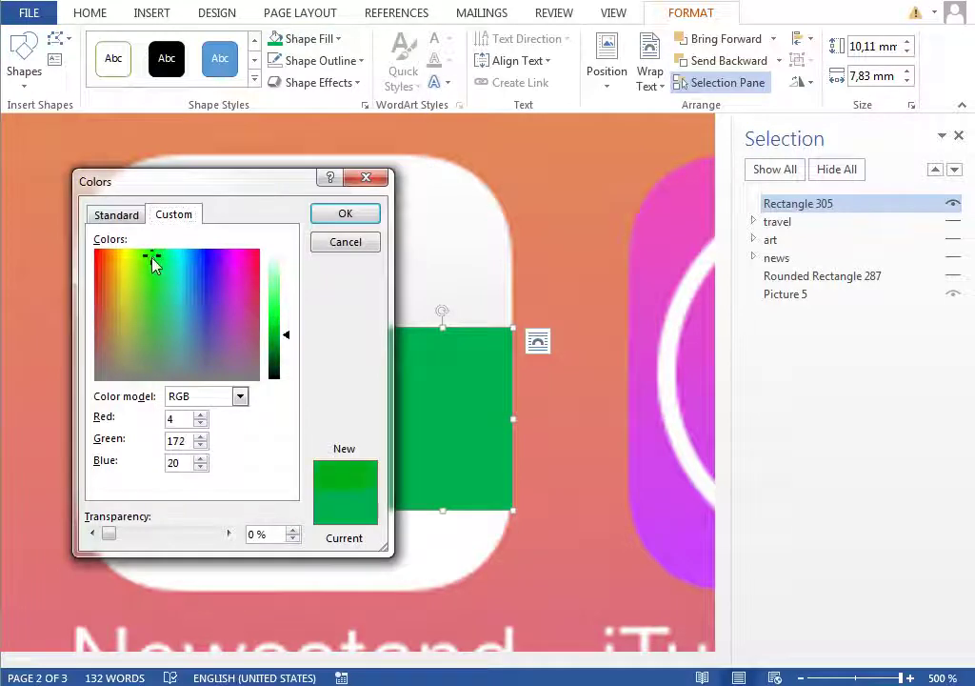
pyautogui.click(283, 331)
pyautogui.press('Return')
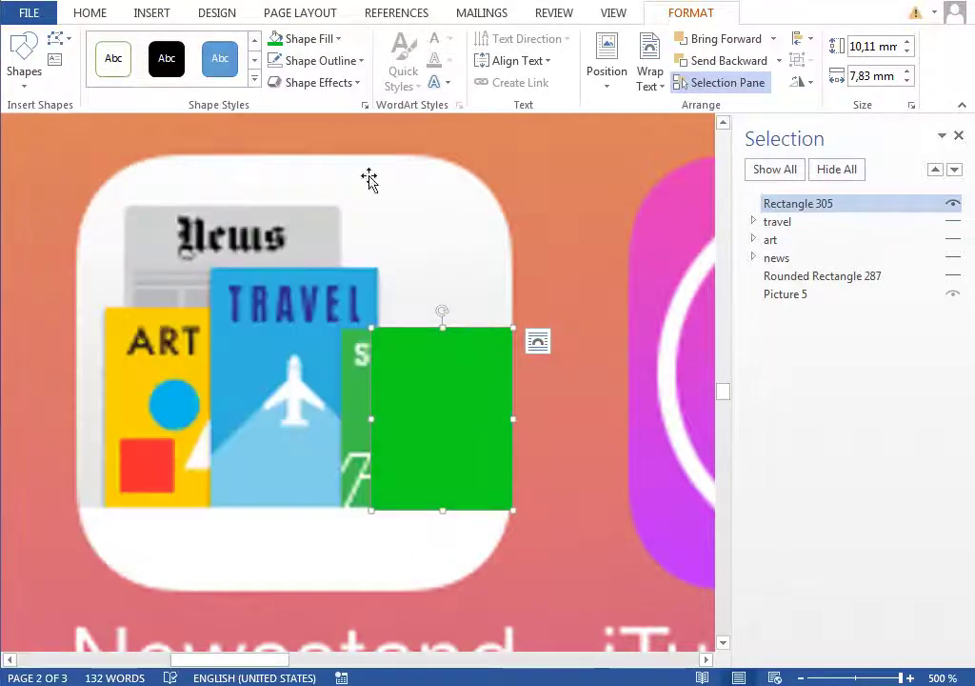
pyautogui.click(307, 39)
pyautogui.click(314, 244)
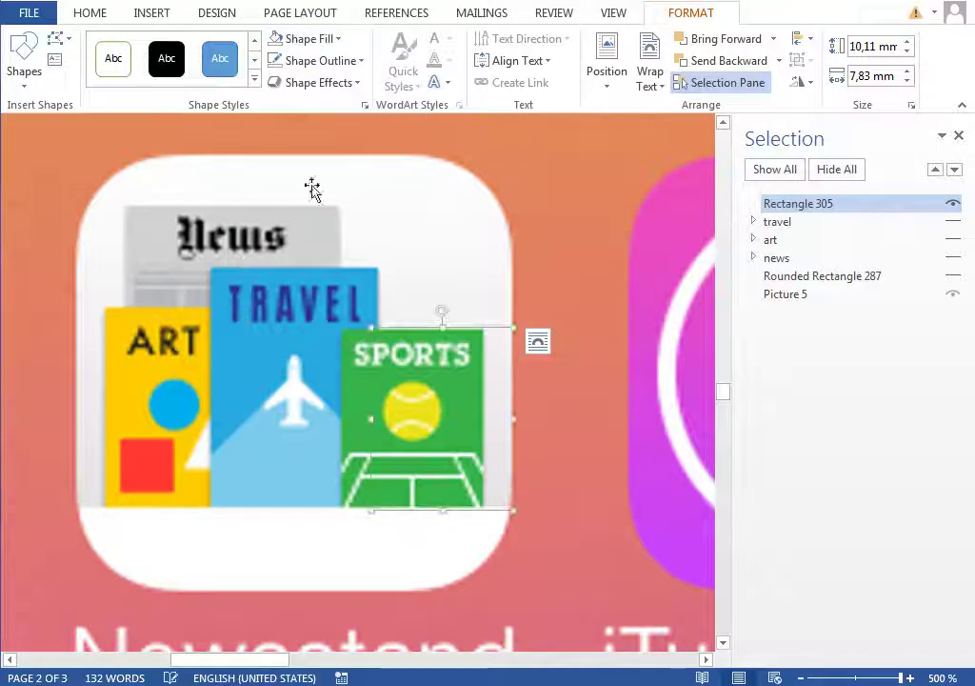
pyautogui.hotkey('ctrl', 'z')
# Step: Recolor the SPORTS cover rectangle with the yellower custom green RGB 42, 193, 17
pyautogui.click(310, 39)
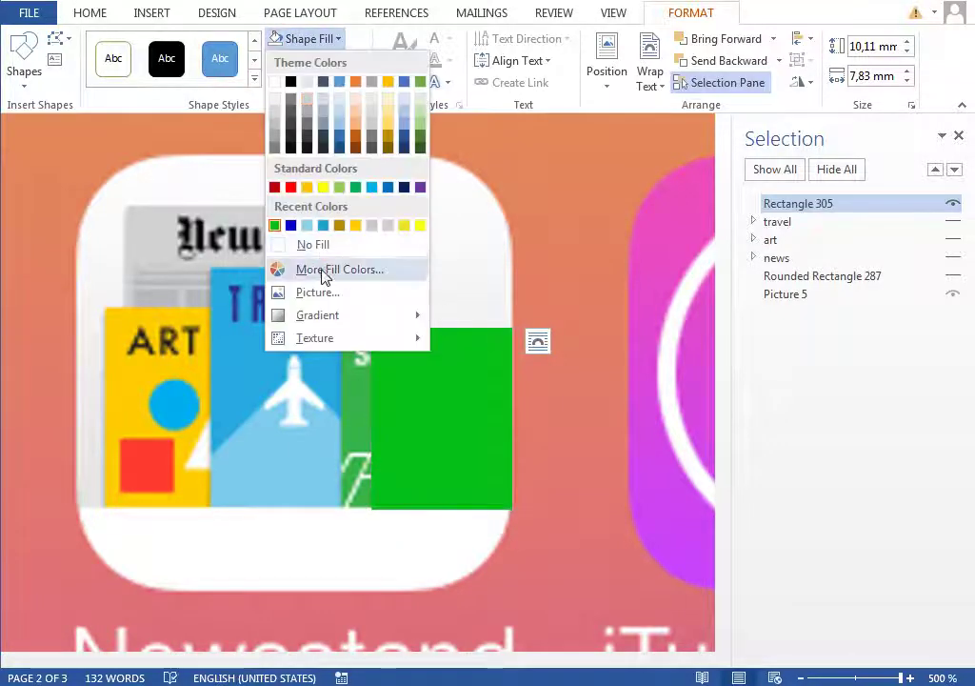
pyautogui.click(325, 271)
pyautogui.click(145, 271)
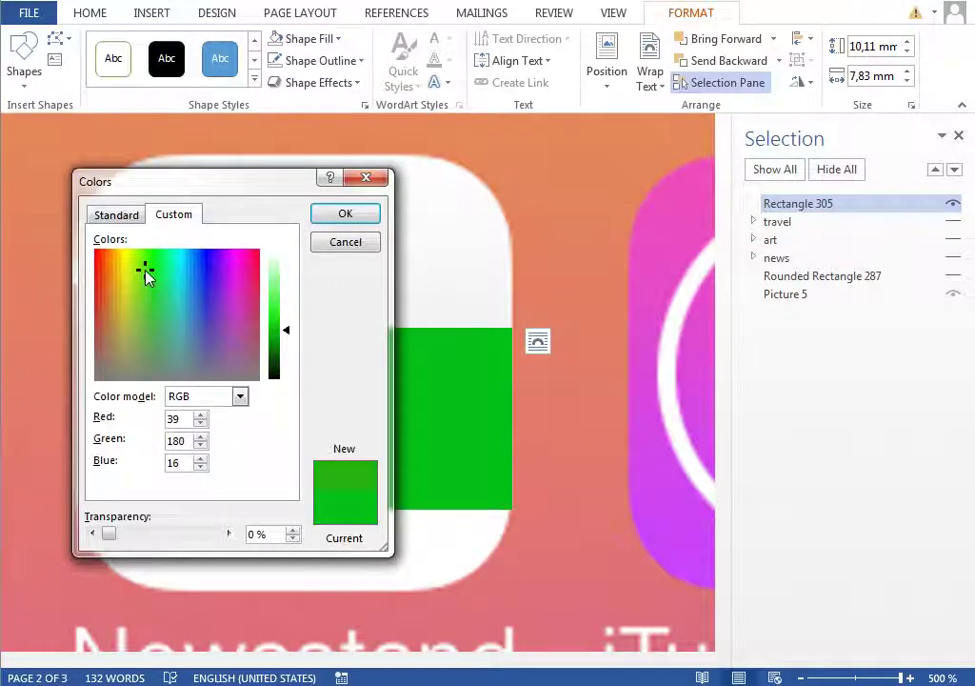
pyautogui.click(283, 328)
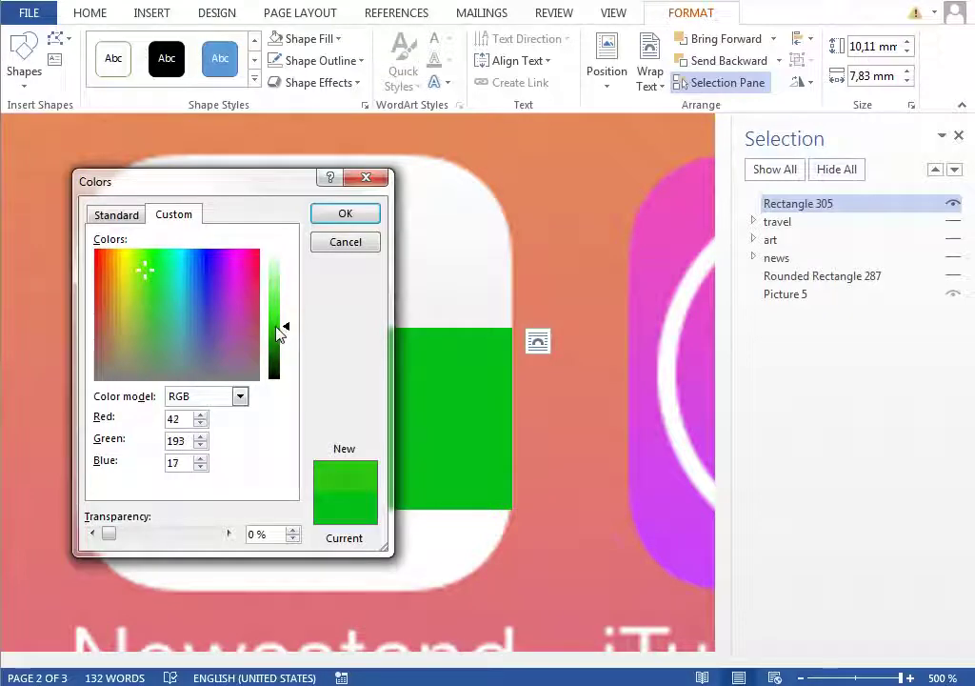
pyautogui.press('Return')
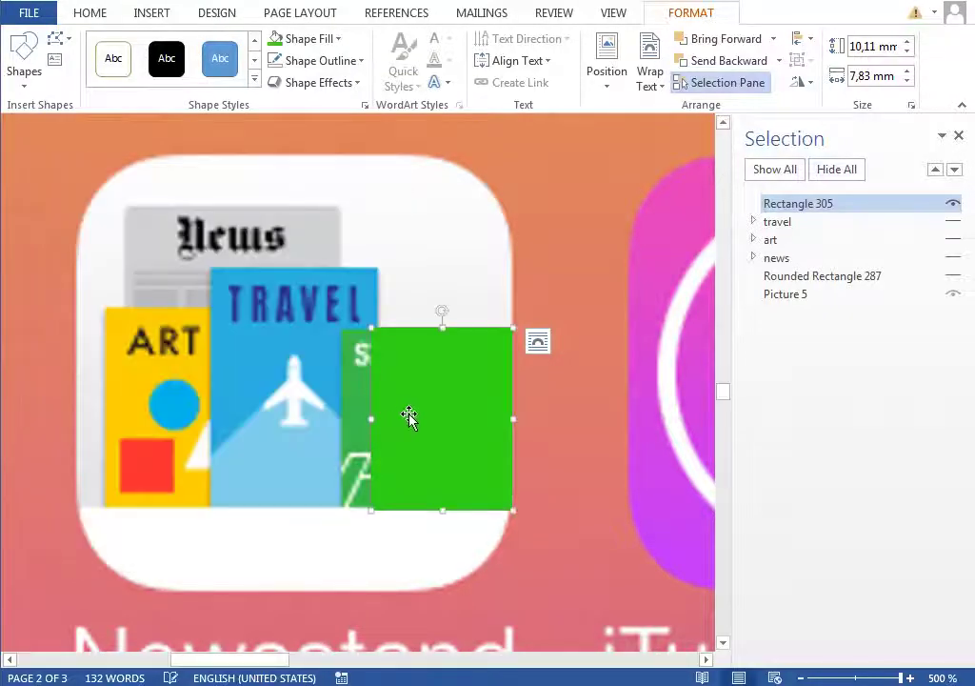
# Step: Fine-tune the rectangle's green by darkening it to RGB 37, 169, 15 and lightening it again slightly
pyautogui.click(314, 38)
pyautogui.click(333, 268)
pyautogui.click(284, 333)
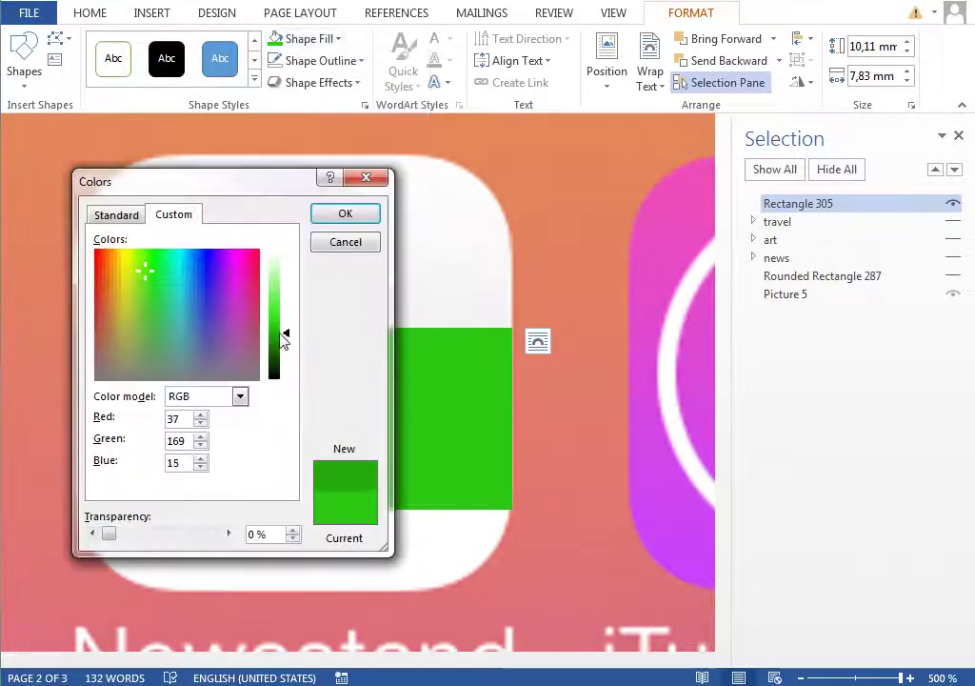
pyautogui.press('Return')
pyautogui.click(309, 39)
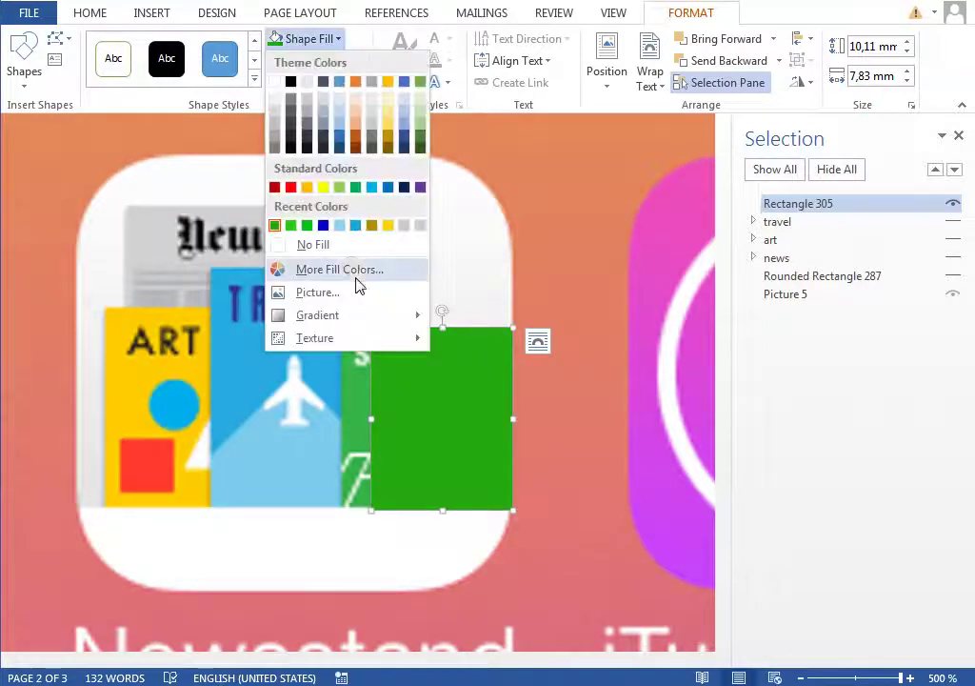
pyautogui.click(355, 271)
pyautogui.press('Return')
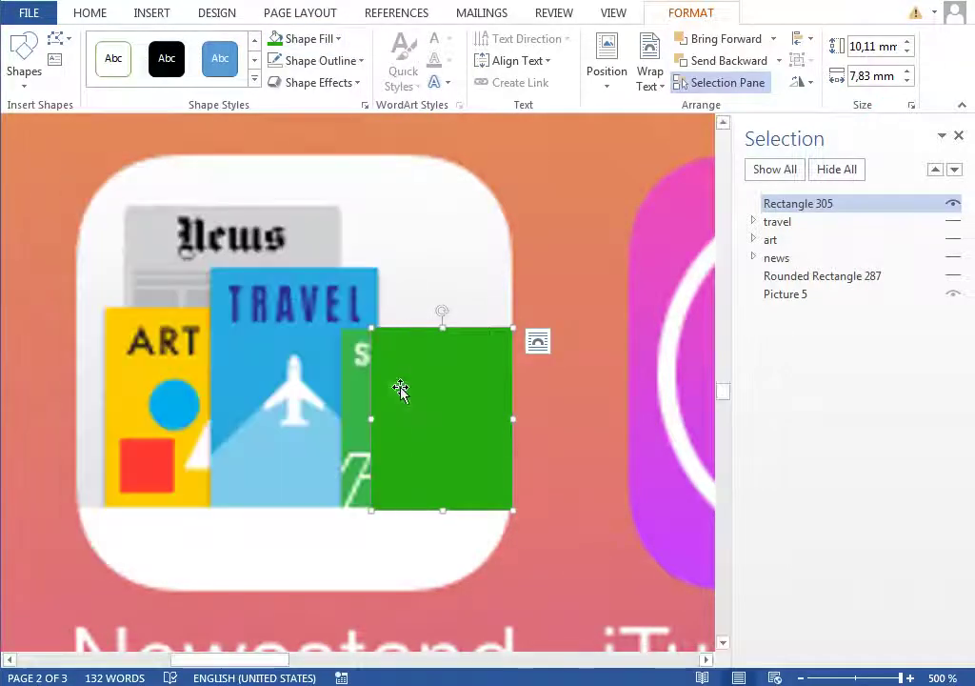
# Step: Move the green rectangle back over the SPORTS cover and hide it
pyautogui.moveTo(400, 391); pyautogui.dragTo(378, 383)
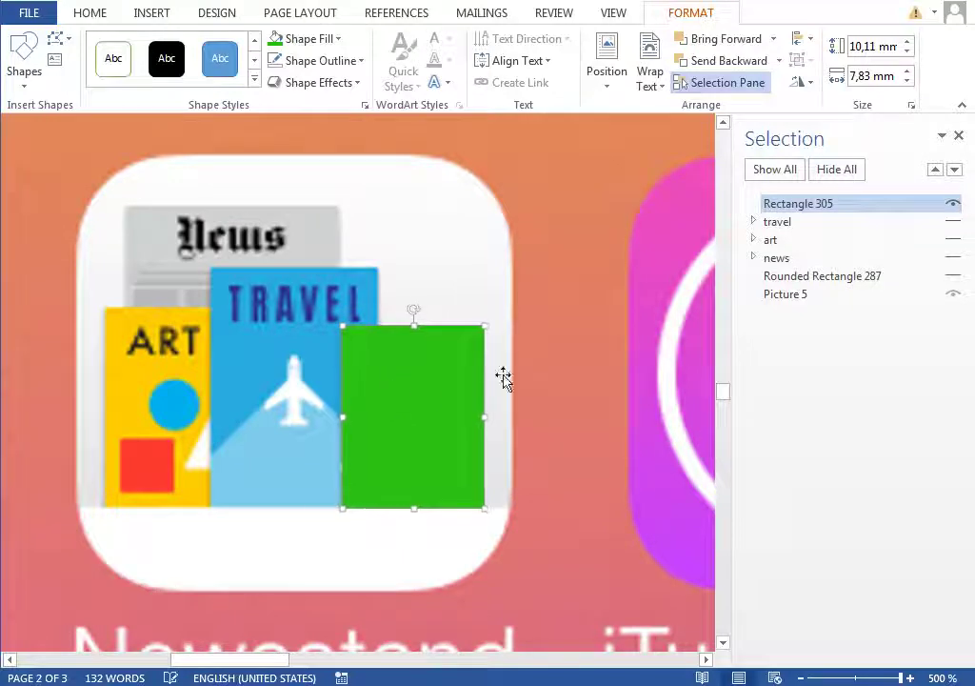
pyautogui.click(953, 204)
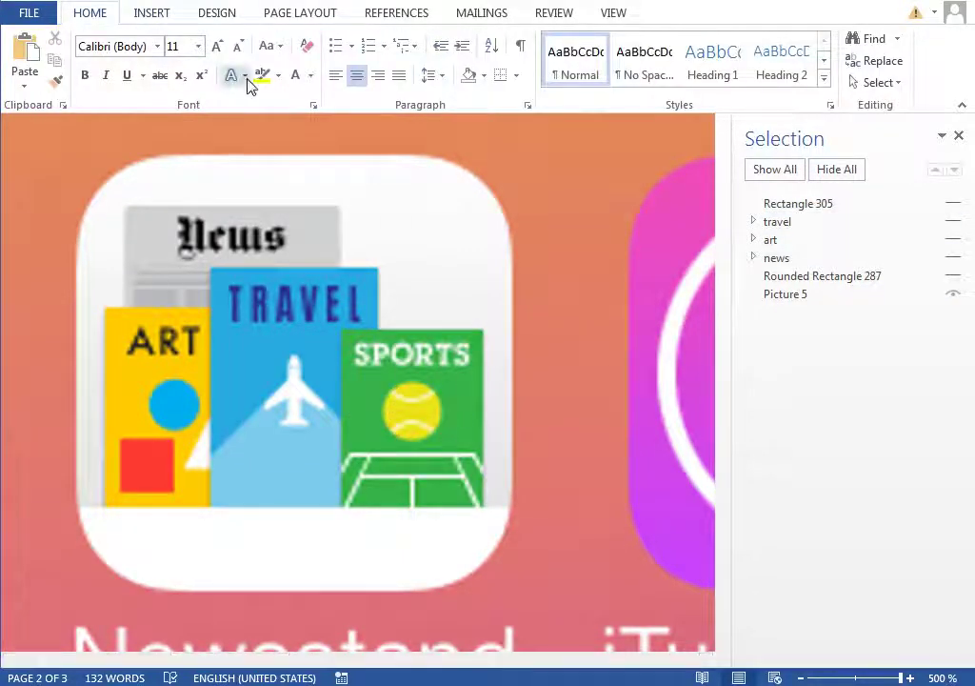
# Step: Draw a circle about 12.1 mm across over the magazine covers and shift it toward the SPORTS cover
pyautogui.click(153, 13)
pyautogui.click(262, 47)
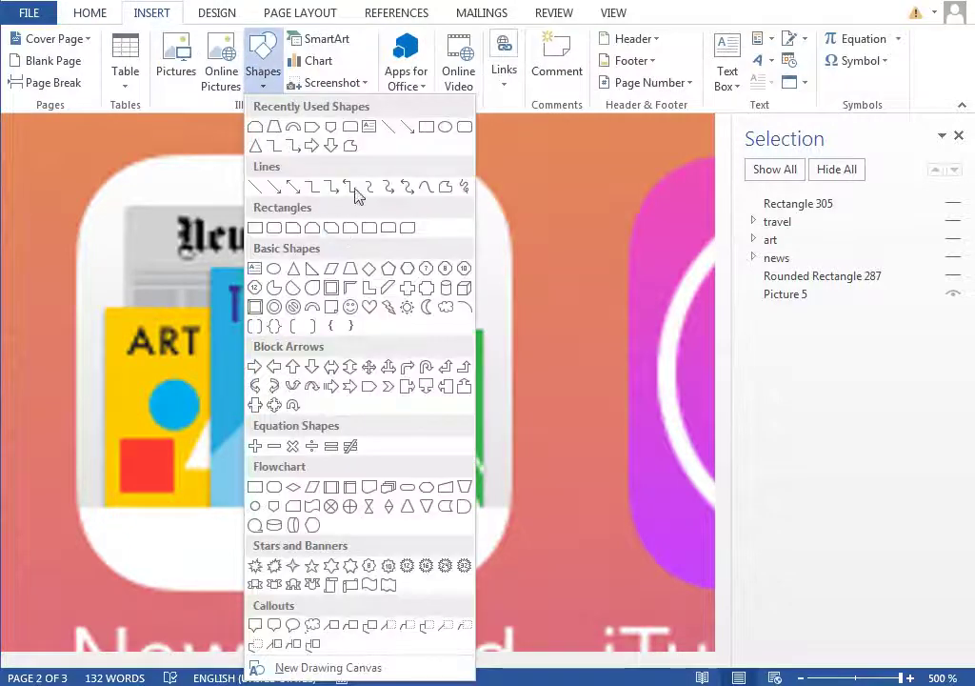
pyautogui.click(444, 127)
pyautogui.moveTo(130, 226); pyautogui.dragTo(350, 444)
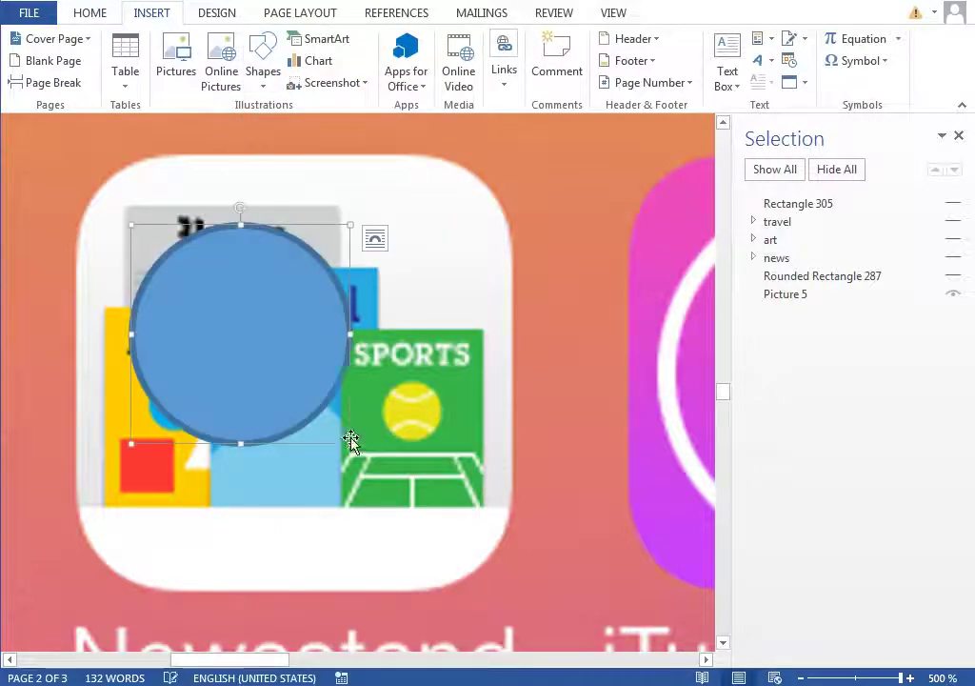
pyautogui.moveTo(266, 317); pyautogui.dragTo(333, 365)
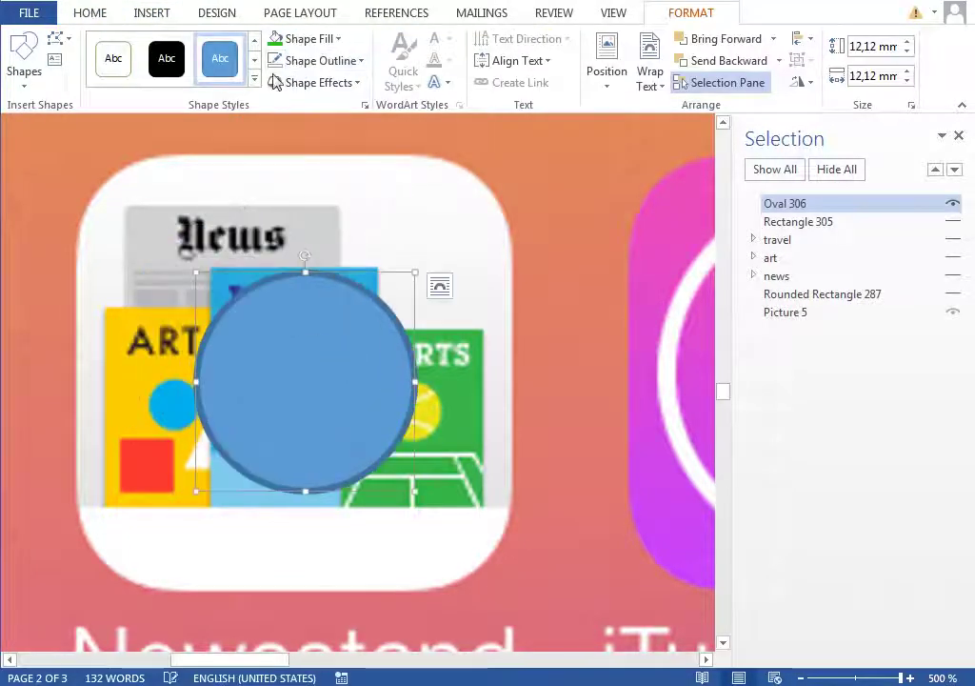
# Step: Fill the circle with custom yellow RGB 236, 228, 68, remove its outline, and move it back over the ART and TRAVEL covers
pyautogui.click(304, 38)
pyautogui.click(329, 268)
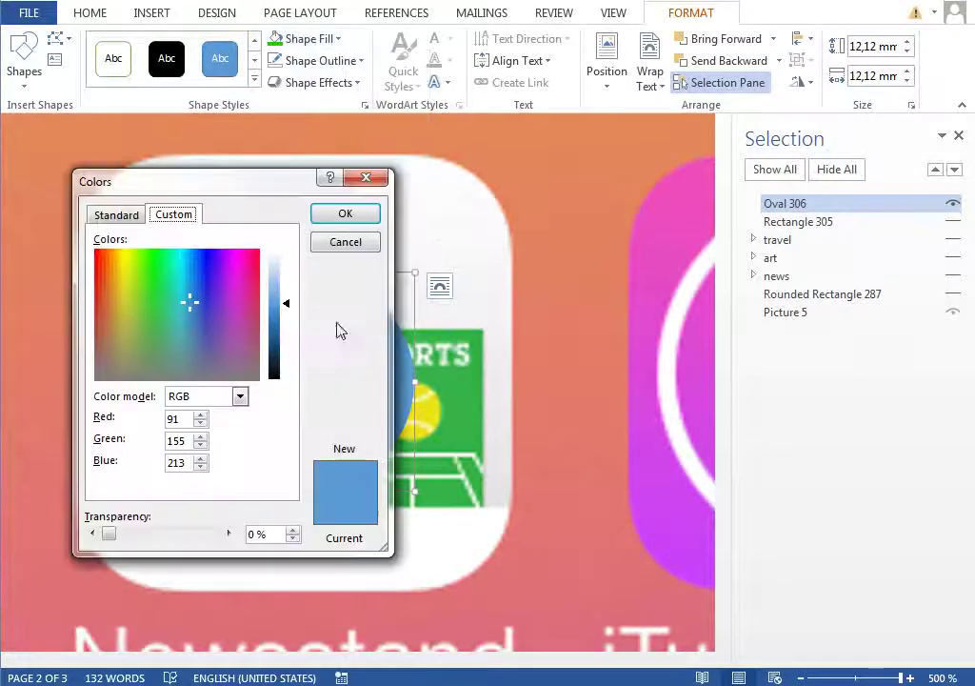
pyautogui.moveTo(137, 263)
pyautogui.mouseDown()
pyautogui.moveTo(113, 261)
pyautogui.moveTo(125, 259)
pyautogui.mouseUp()
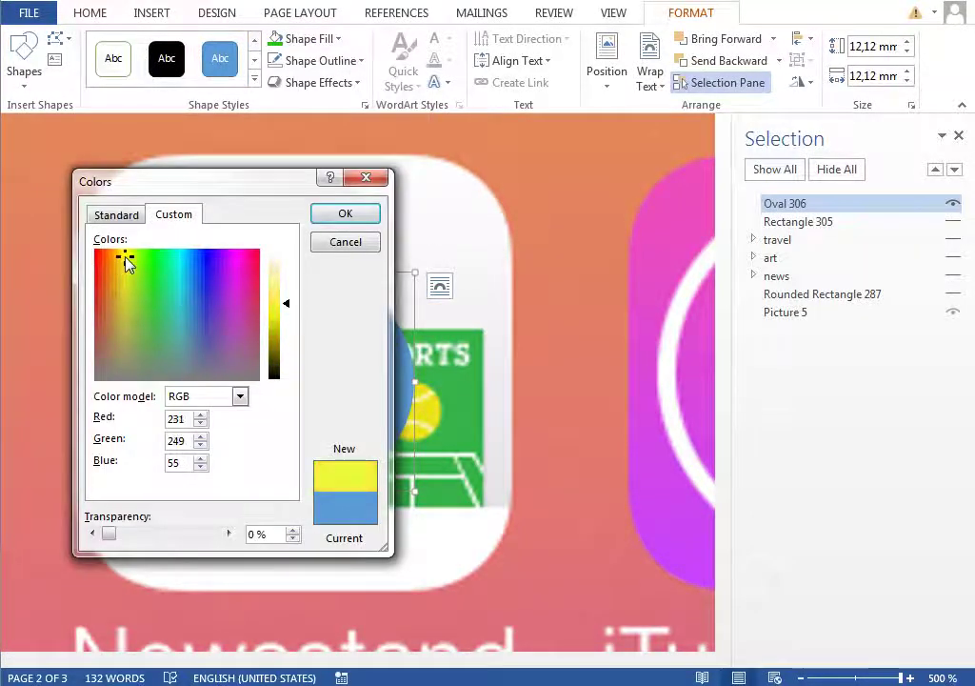
pyautogui.click(121, 275)
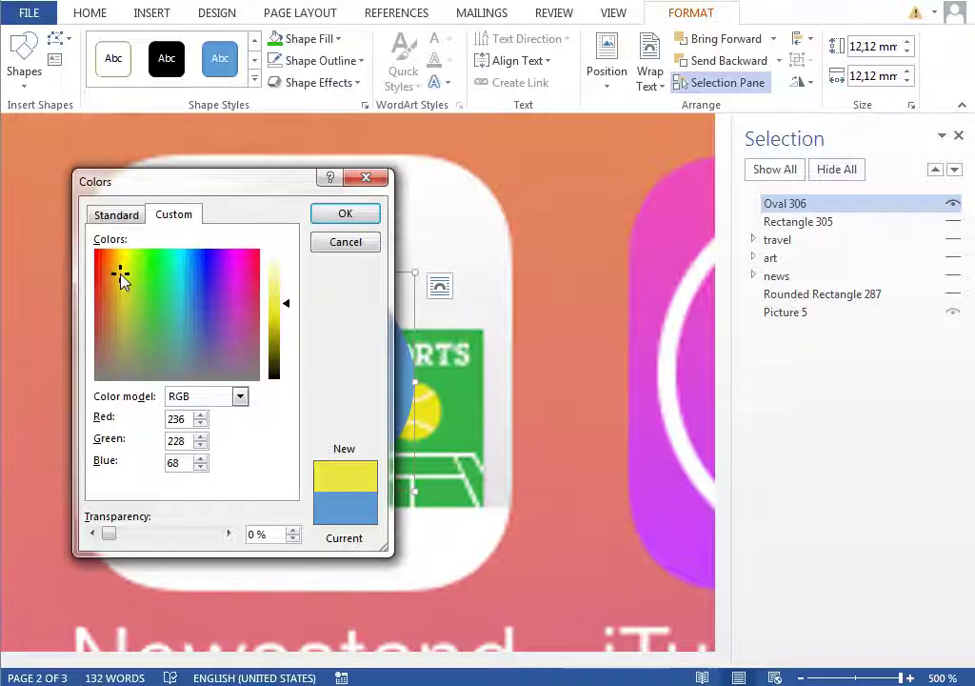
pyautogui.click(345, 213)
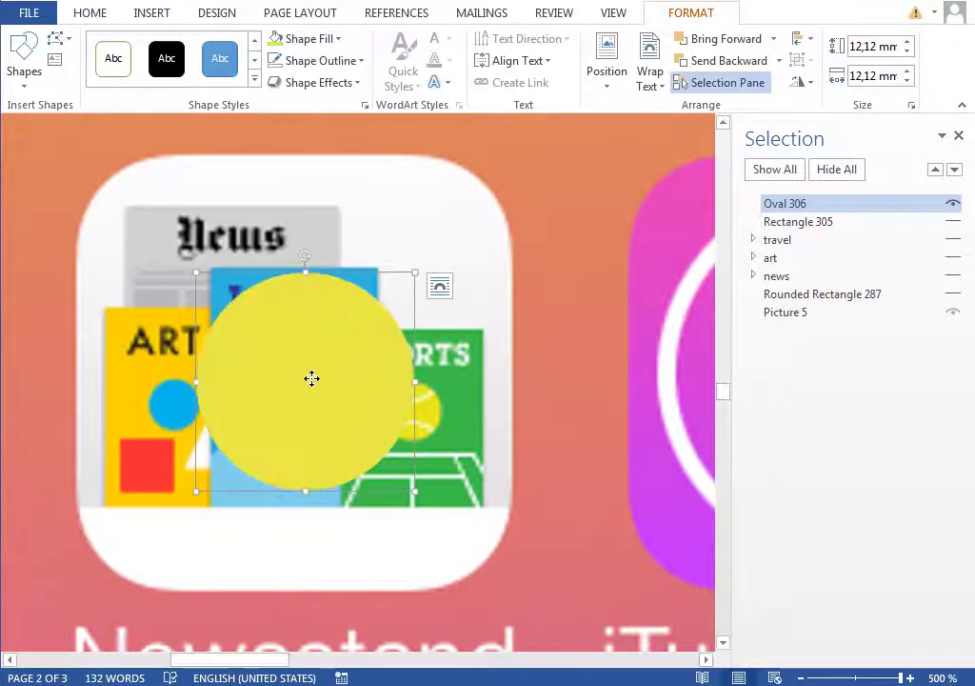
pyautogui.moveTo(311, 378); pyautogui.dragTo(246, 324)
# Step: Draw an arc about 12.6 mm in size, rotate it 45° counterclockwise, and place it across the lower part of the yellow circle
pyautogui.click(153, 14)
pyautogui.click(267, 83)
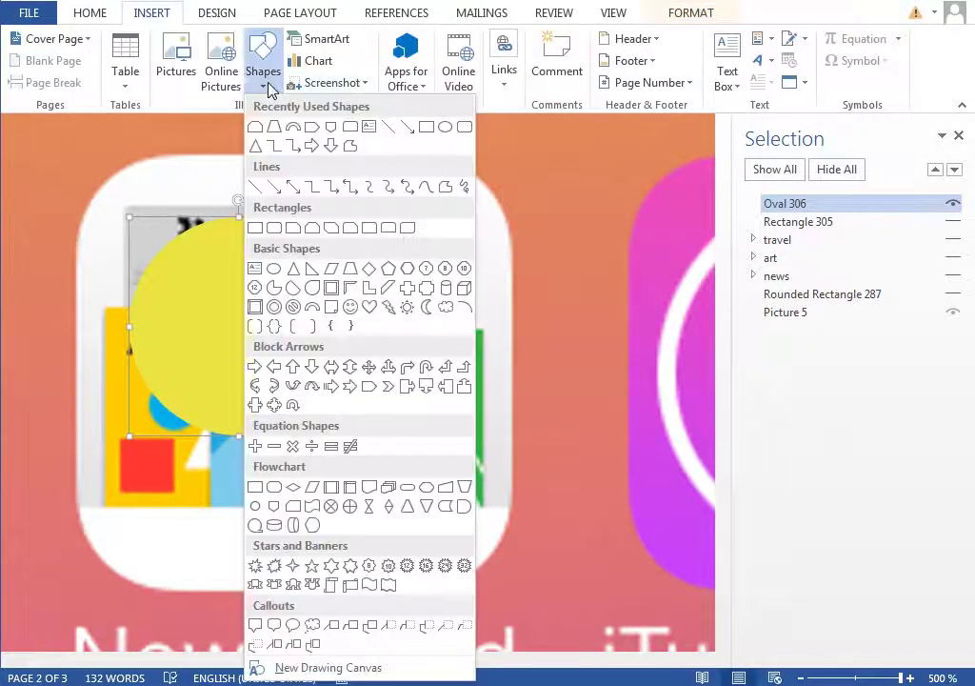
pyautogui.click(464, 310)
pyautogui.moveTo(124, 266); pyautogui.dragTo(345, 441)
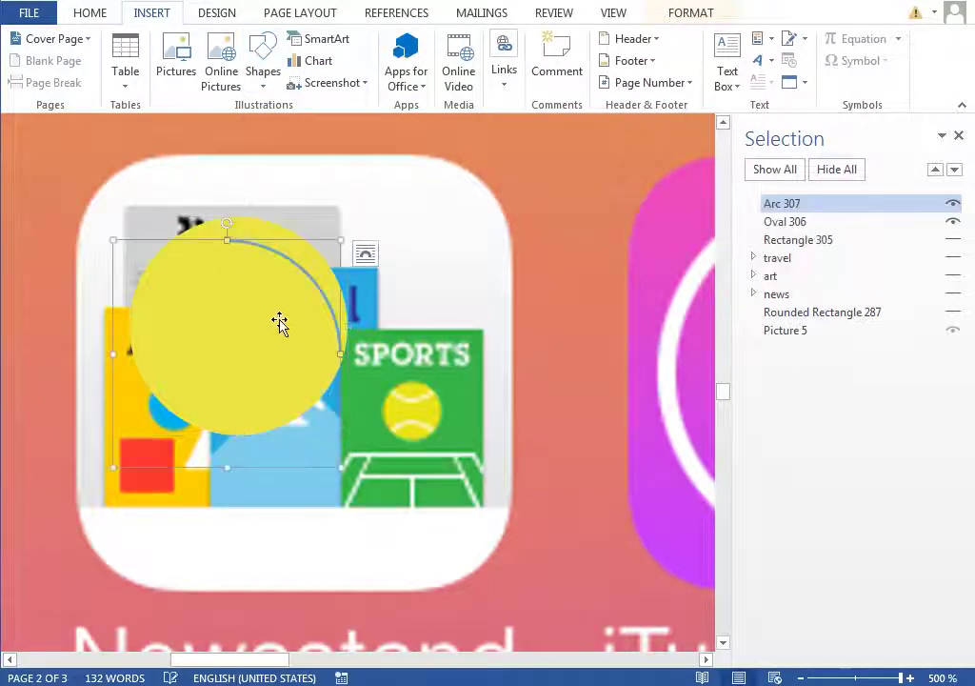
pyautogui.moveTo(235, 225); pyautogui.dragTo(125, 252)
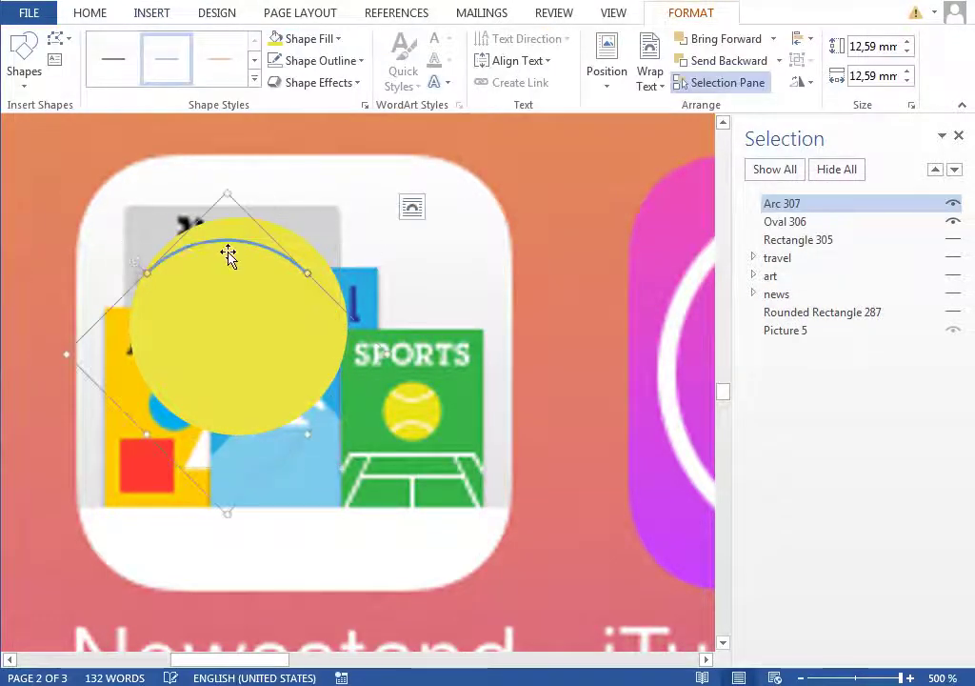
pyautogui.moveTo(245, 285); pyautogui.dragTo(243, 372)
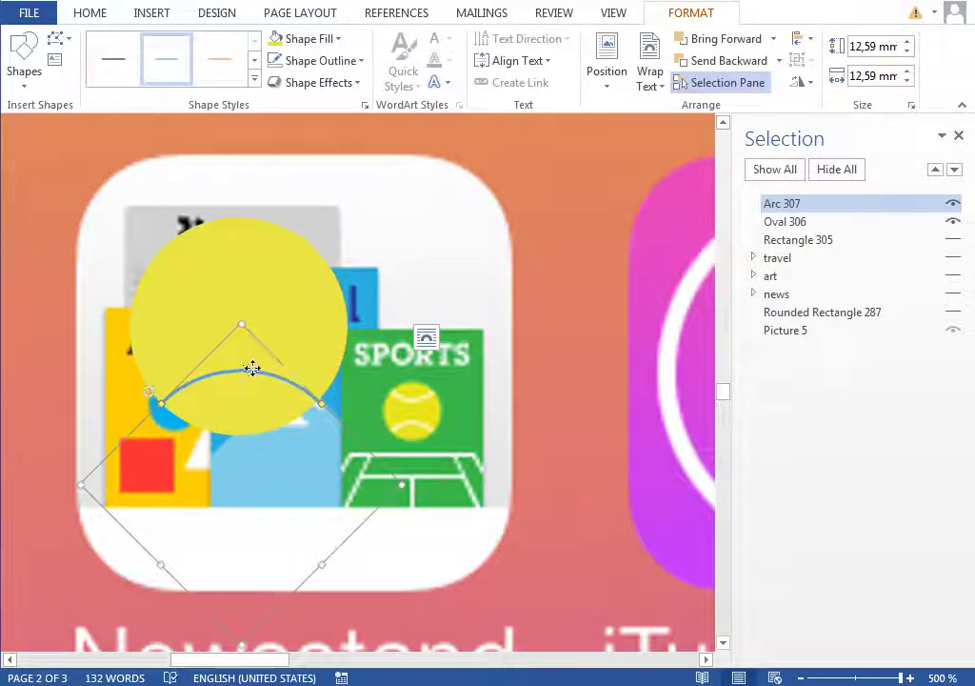
# Step: Duplicate the arc turned 180° across the circle's upper part and group both arcs with the circle
pyautogui.hotkey('ctrl', 'd')
pyautogui.moveTo(295, 375); pyautogui.dragTo(310, 267)
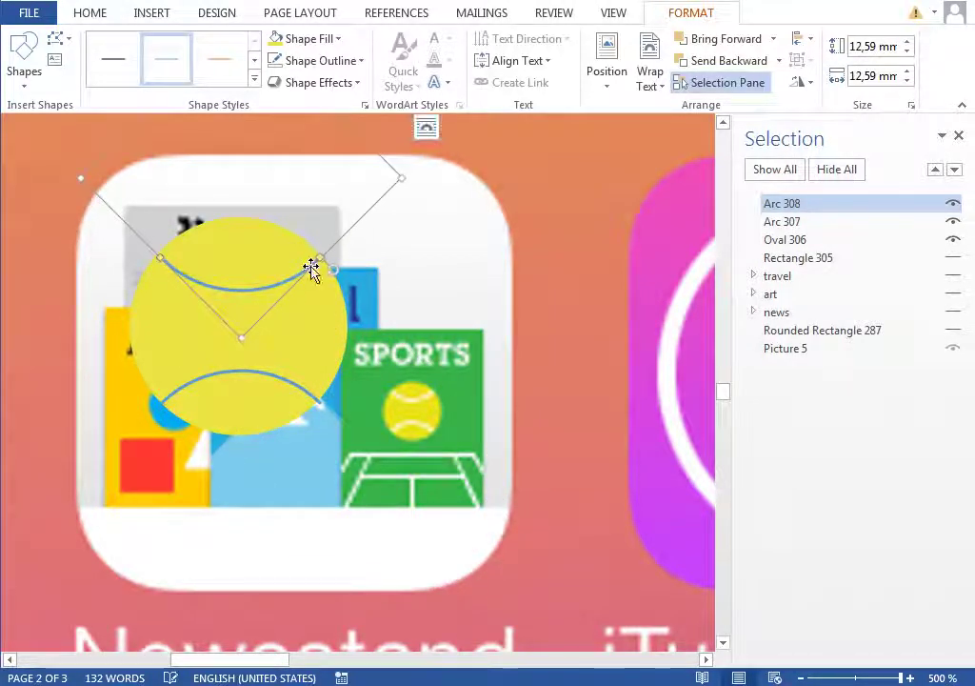
pyautogui.keyDown('ctrl'); pyautogui.click(795, 222); pyautogui.keyUp('ctrl')
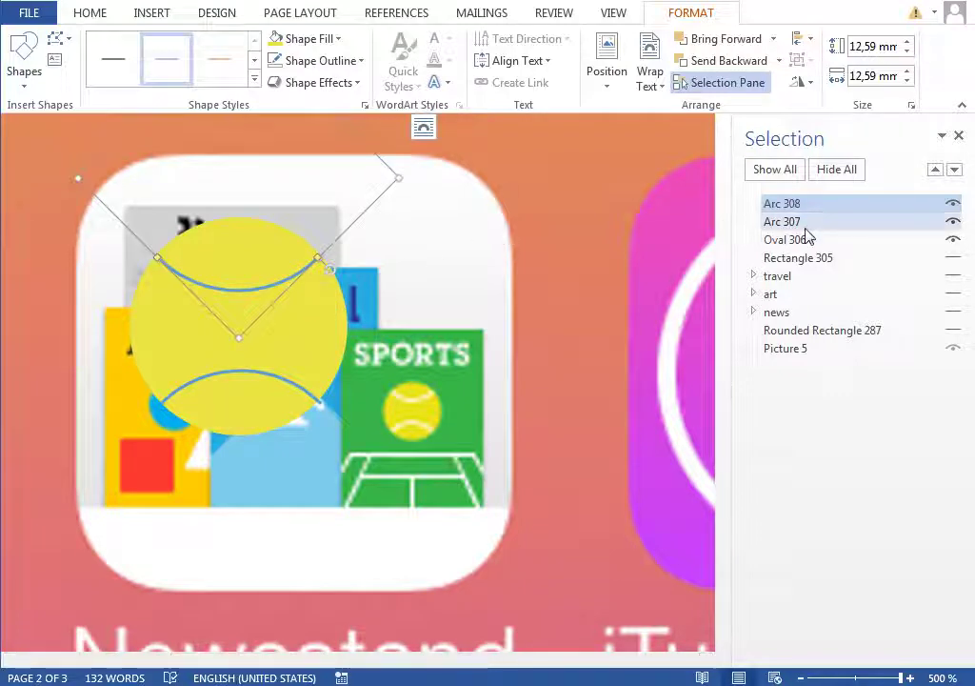
pyautogui.keyDown('ctrl'); pyautogui.click(800, 240); pyautogui.keyUp('ctrl')
pyautogui.click(803, 60)
pyautogui.click(829, 86)
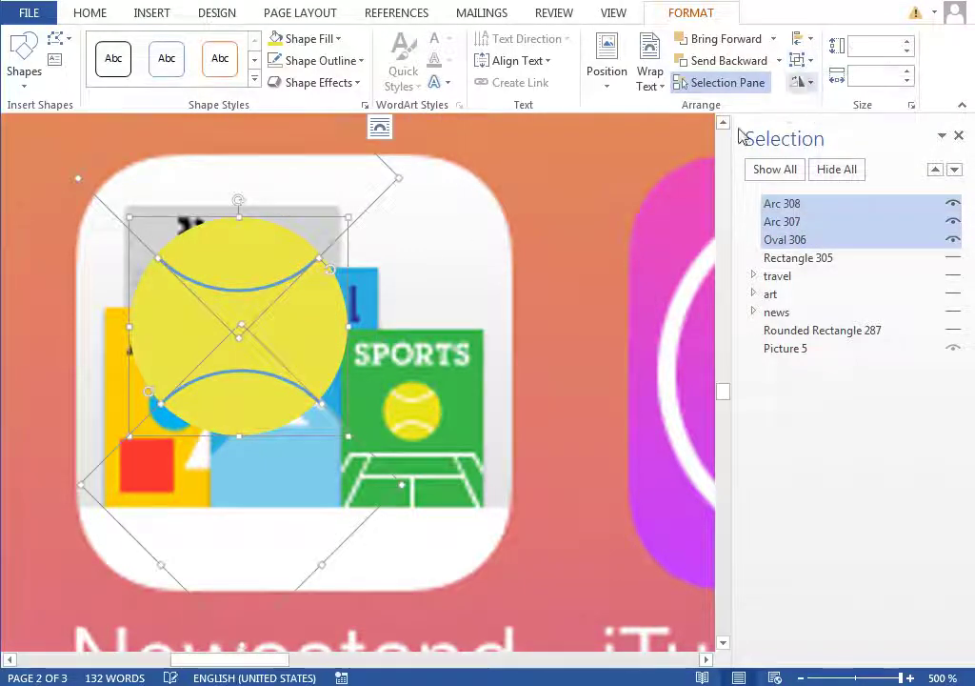
# Step: Shrink the ball group to about 8.17 mm high by 3.51 mm wide and position it over the SPORTS cover's tennis ball
pyautogui.moveTo(362, 614); pyautogui.dragTo(223, 282)
pyautogui.moveTo(183, 176); pyautogui.dragTo(444, 481)
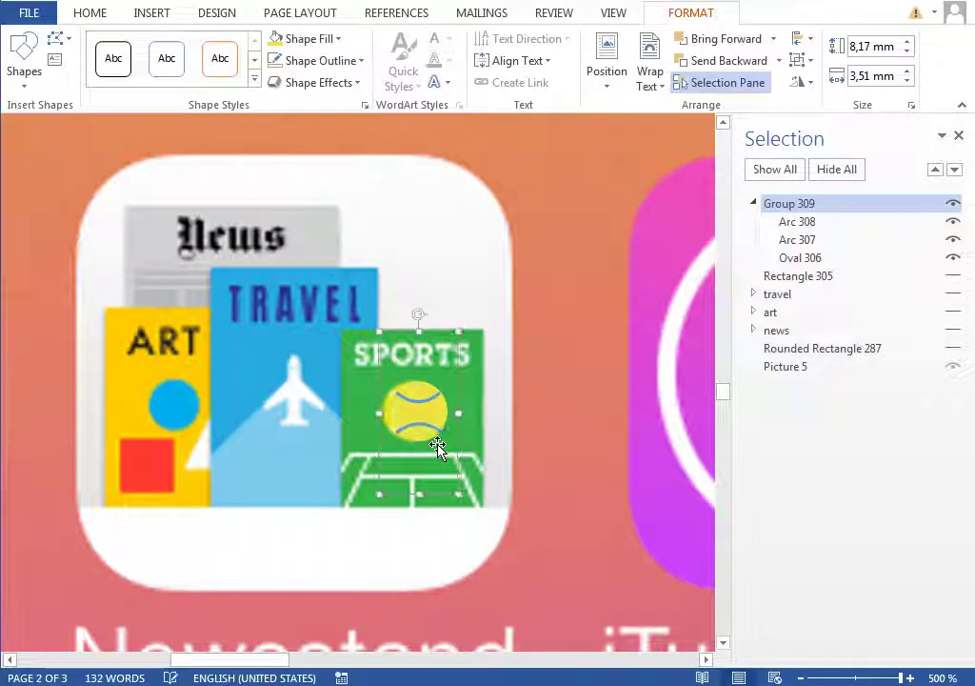
pyautogui.moveTo(438, 448); pyautogui.dragTo(431, 448)
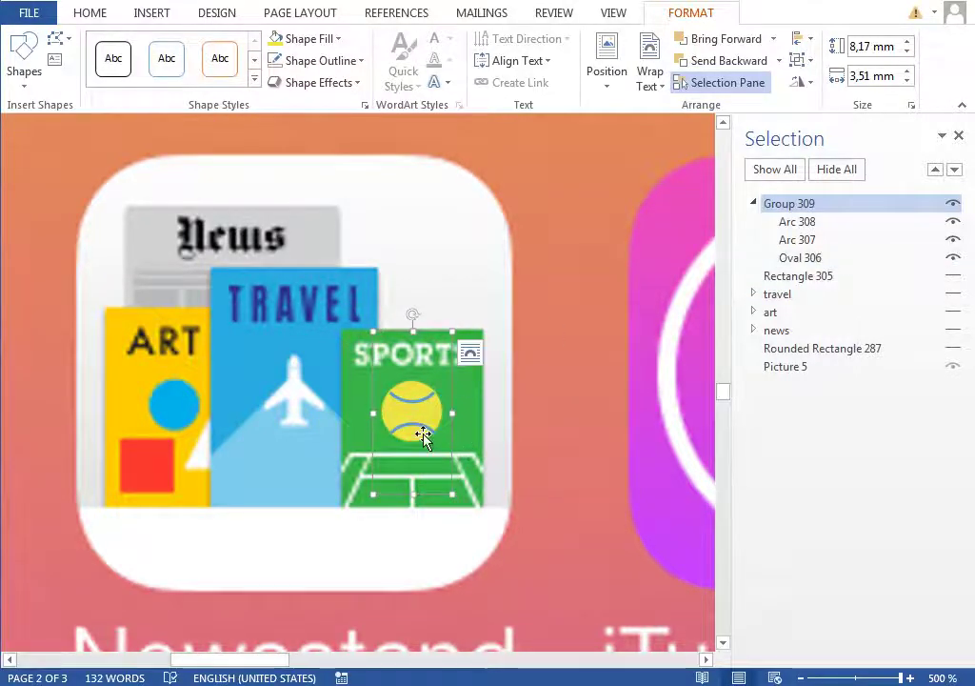
# Step: Set the outline of both arcs in the ball group to white and collapse the group's object list
pyautogui.click(834, 221)
pyautogui.keyDown('ctrl'); pyautogui.click(838, 240); pyautogui.keyUp('ctrl')
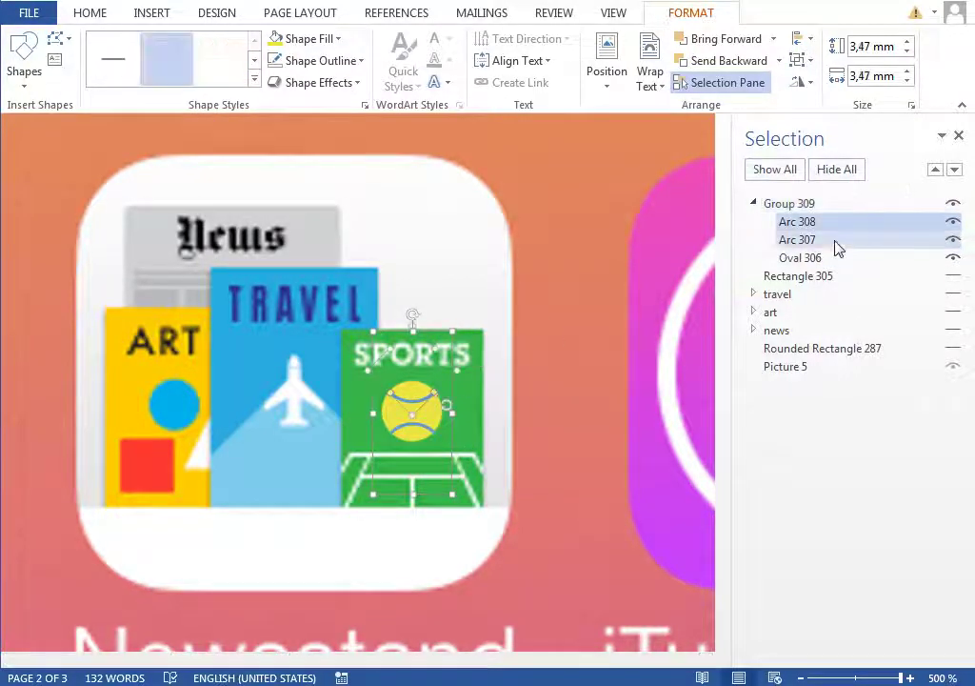
pyautogui.click(320, 62)
pyautogui.click(277, 102)
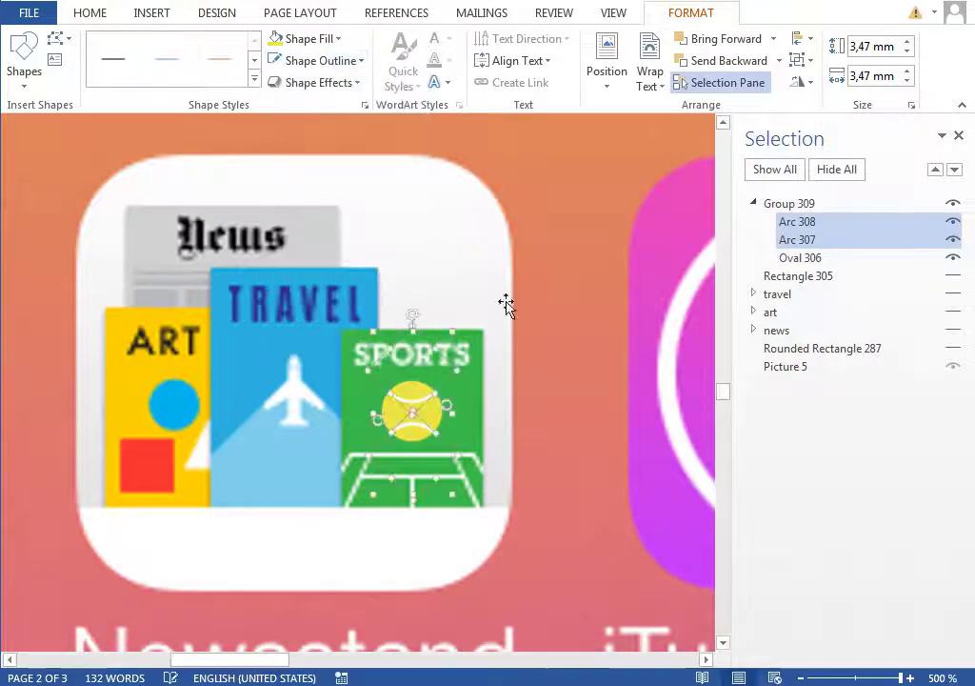
pyautogui.click(803, 205)
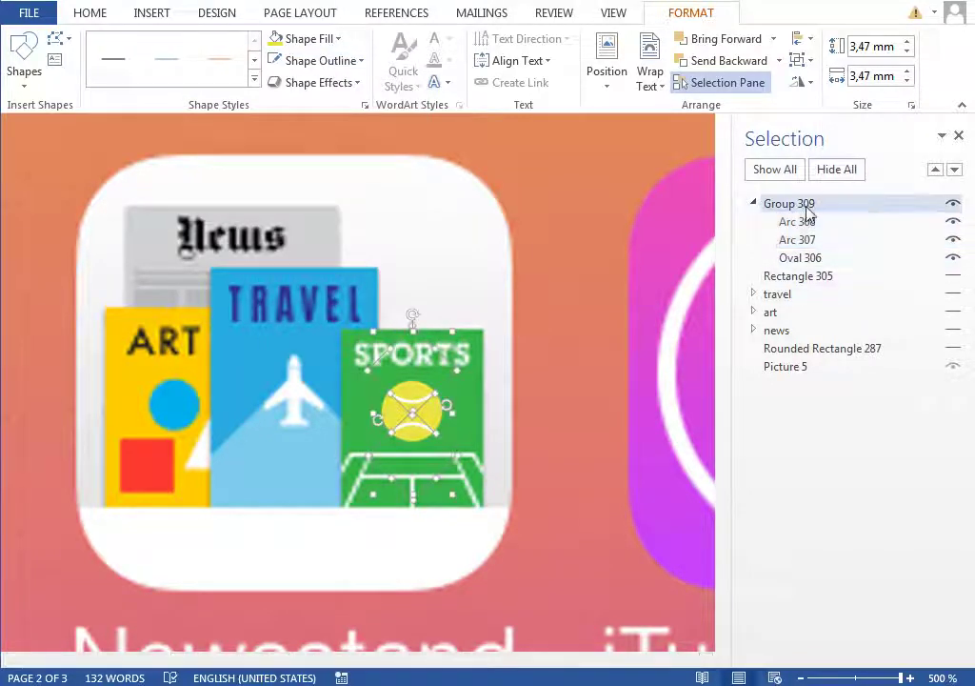
pyautogui.click(752, 203)
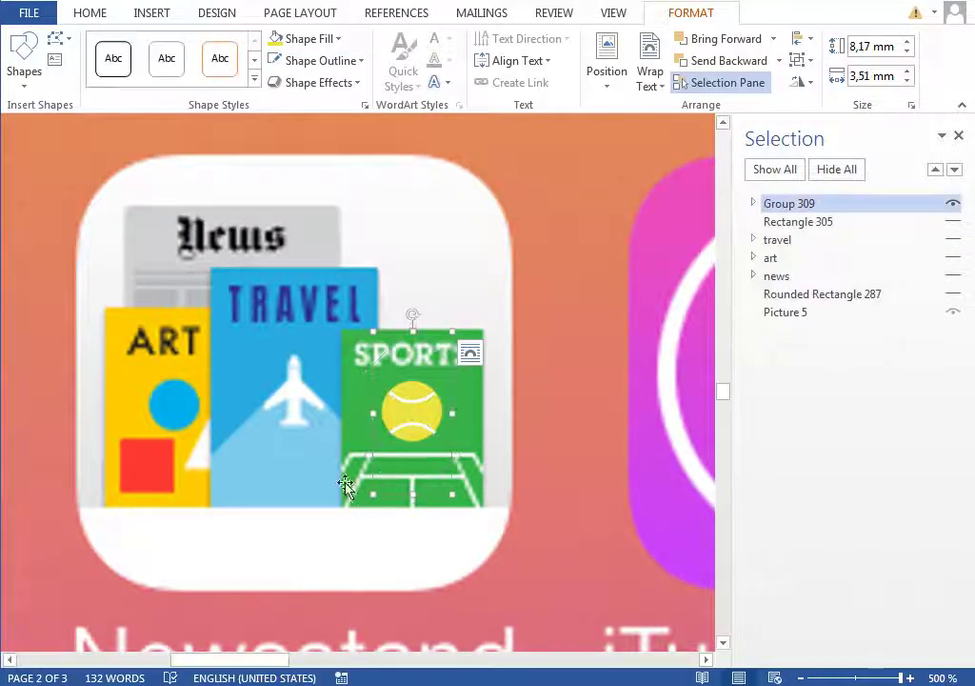
# Step: Draw a trapezoid about 4.55 mm high and 8.57 mm wide over the SPORTS cover's tennis court
pyautogui.click(152, 12)
pyautogui.click(263, 59)
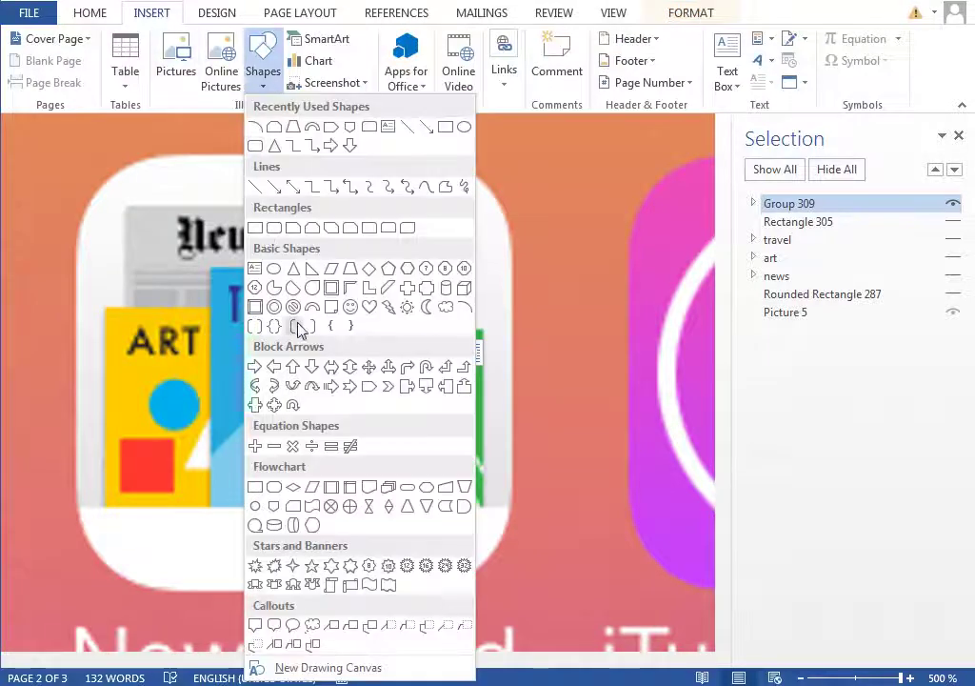
pyautogui.click(350, 270)
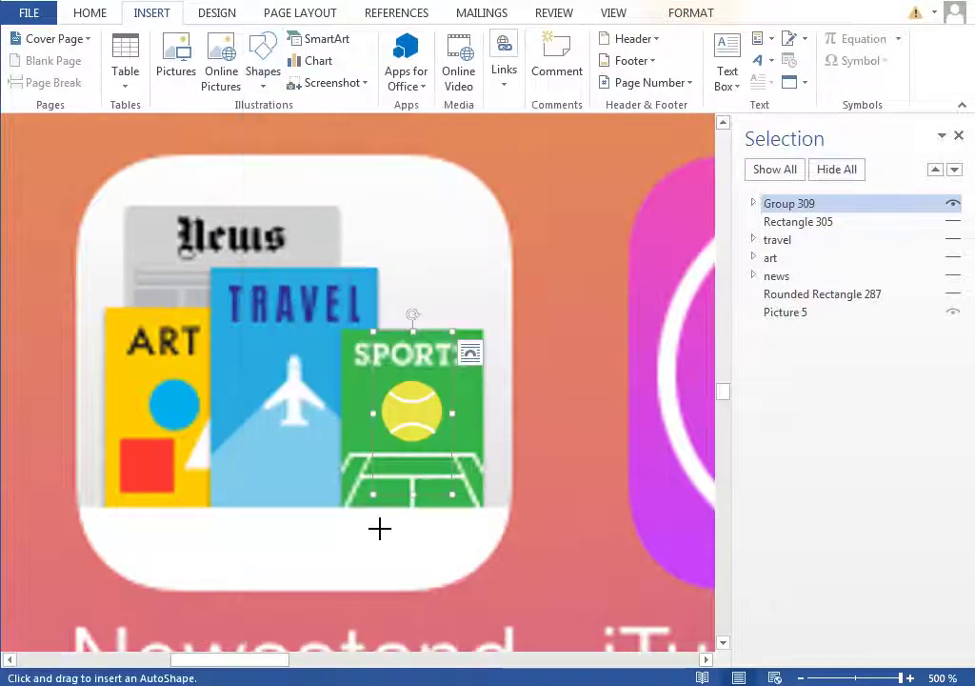
pyautogui.moveTo(334, 535); pyautogui.dragTo(484, 458)
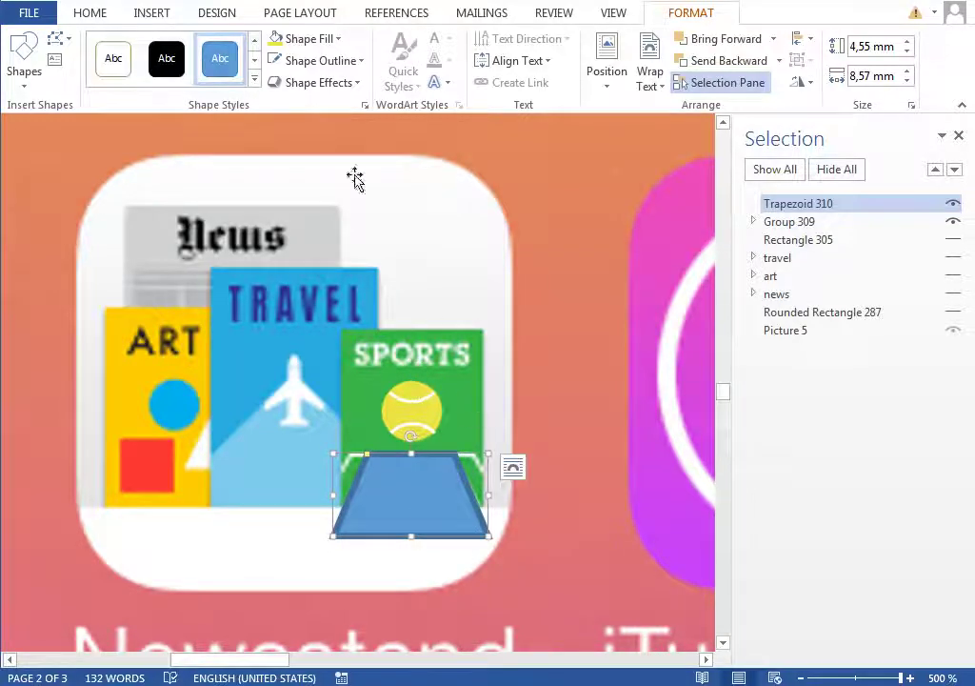
# Step: Give the court trapezoid no fill and a white outline with a weight of ¾ pt
pyautogui.click(307, 38)
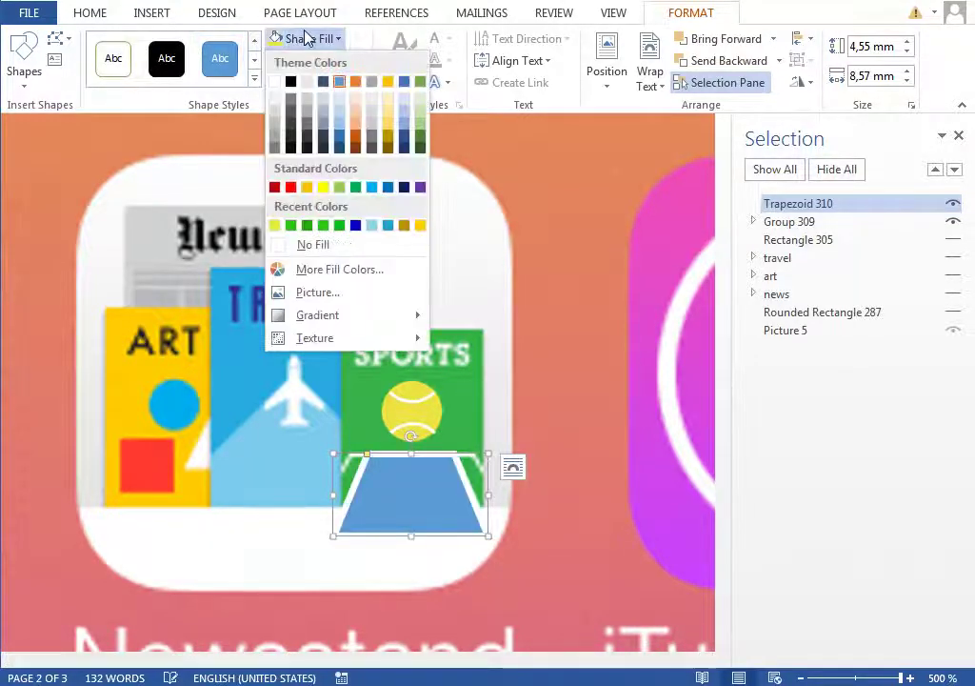
pyautogui.click(306, 228)
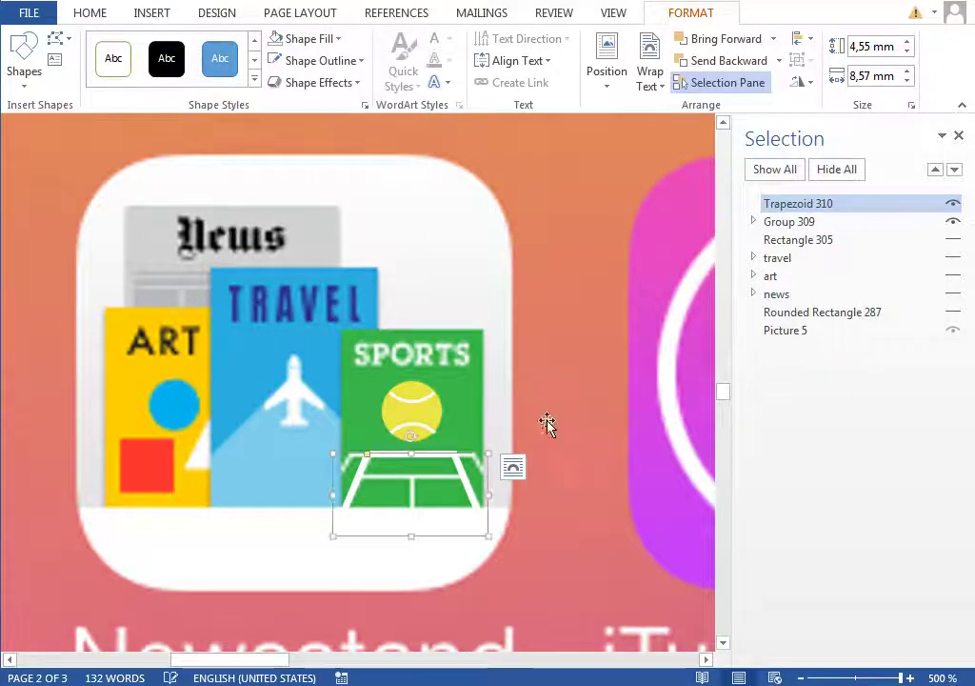
pyautogui.click(317, 61)
pyautogui.moveTo(342, 320)
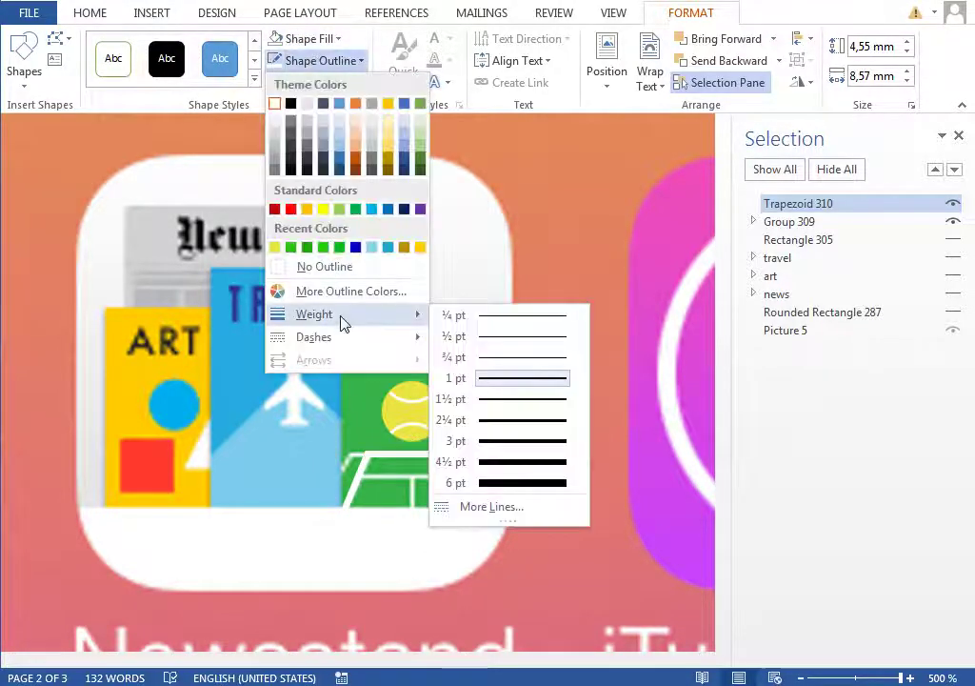
pyautogui.click(493, 358)
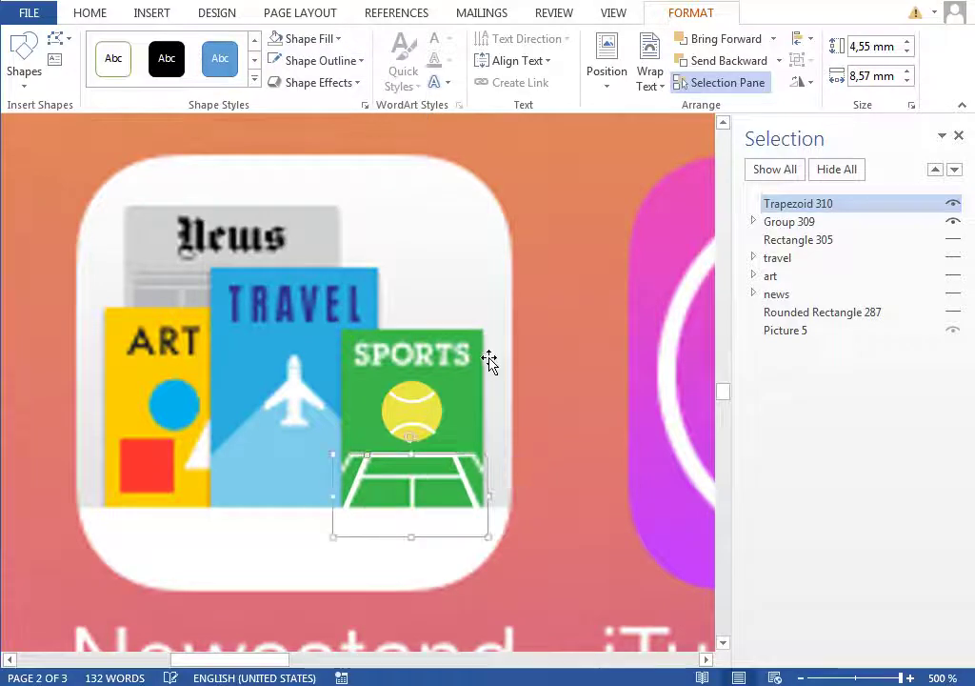
# Step: Draw a horizontal white line about 5.82 mm long across the tennis court and set its weight to 1 pt
pyautogui.click(153, 15)
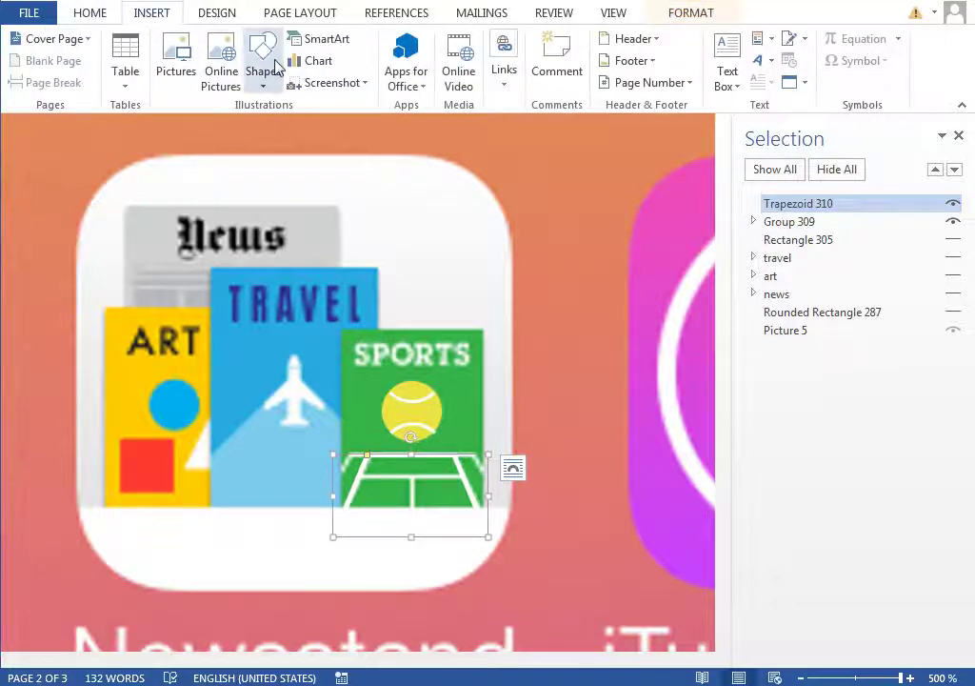
pyautogui.click(263, 53)
pyautogui.click(405, 128)
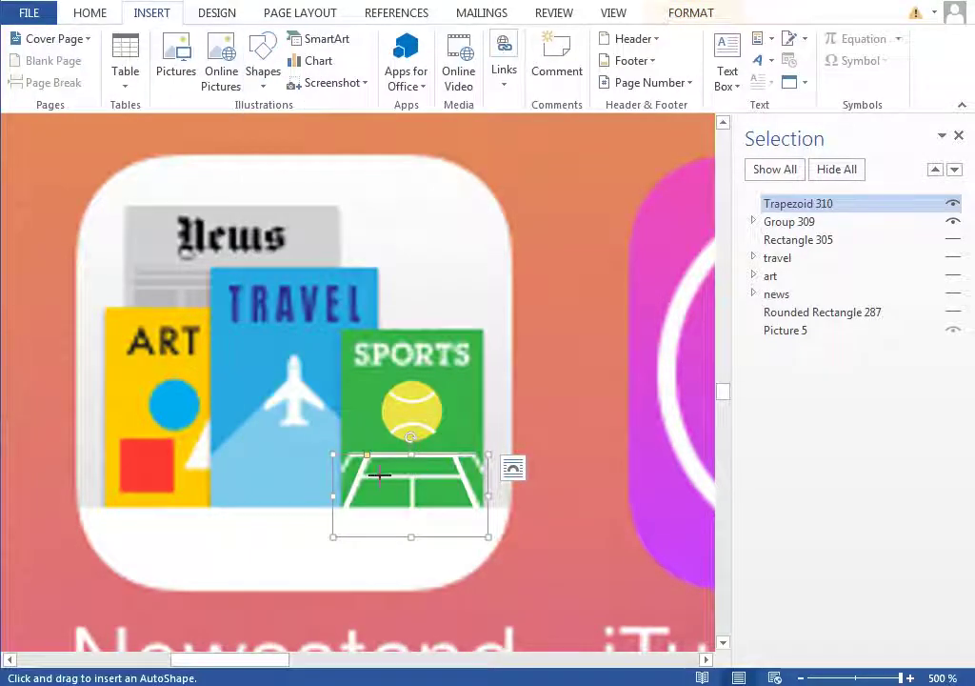
pyautogui.moveTo(361, 474); pyautogui.dragTo(462, 476)
pyautogui.click(302, 63)
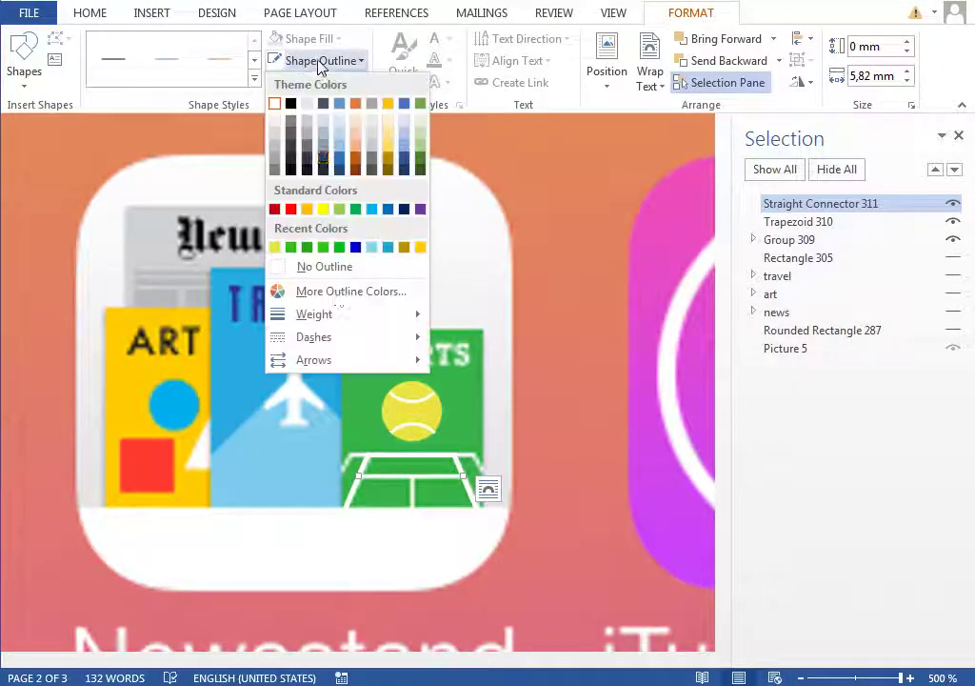
pyautogui.moveTo(314, 315)
pyautogui.click(506, 375)
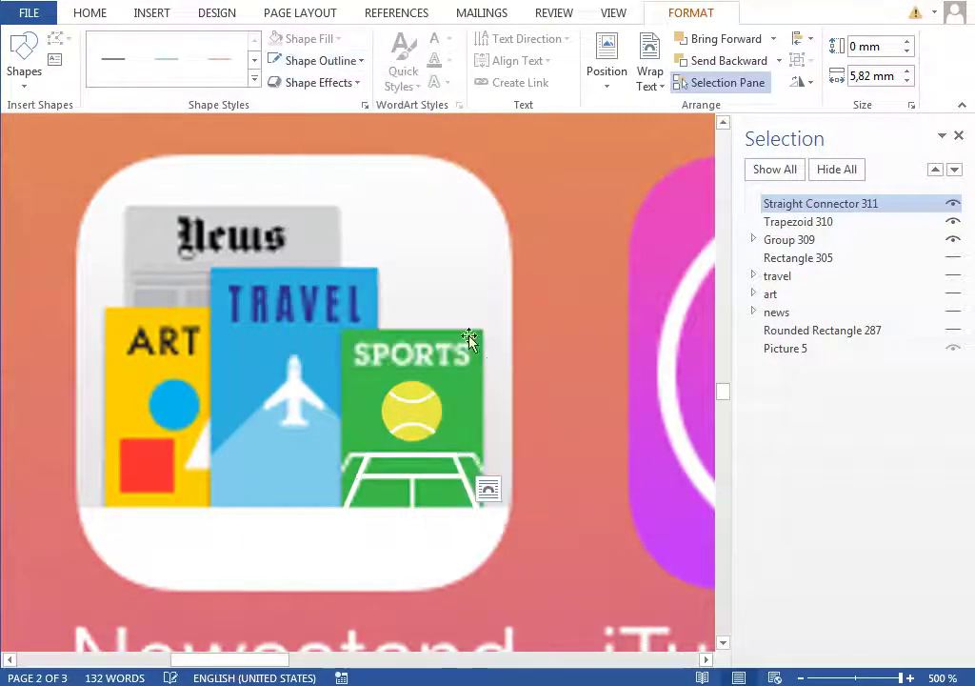
# Step: Draw a vertical white line about 3.39 mm long down from the horizontal court line's middle and set its weight to 1 pt
pyautogui.click(149, 13)
pyautogui.click(262, 53)
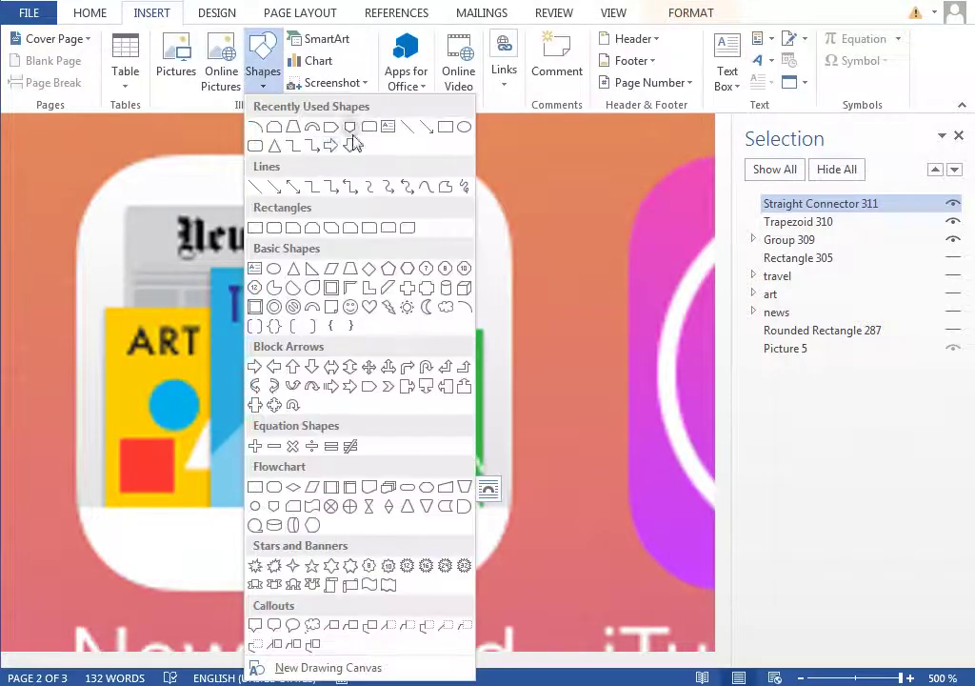
pyautogui.click(417, 130)
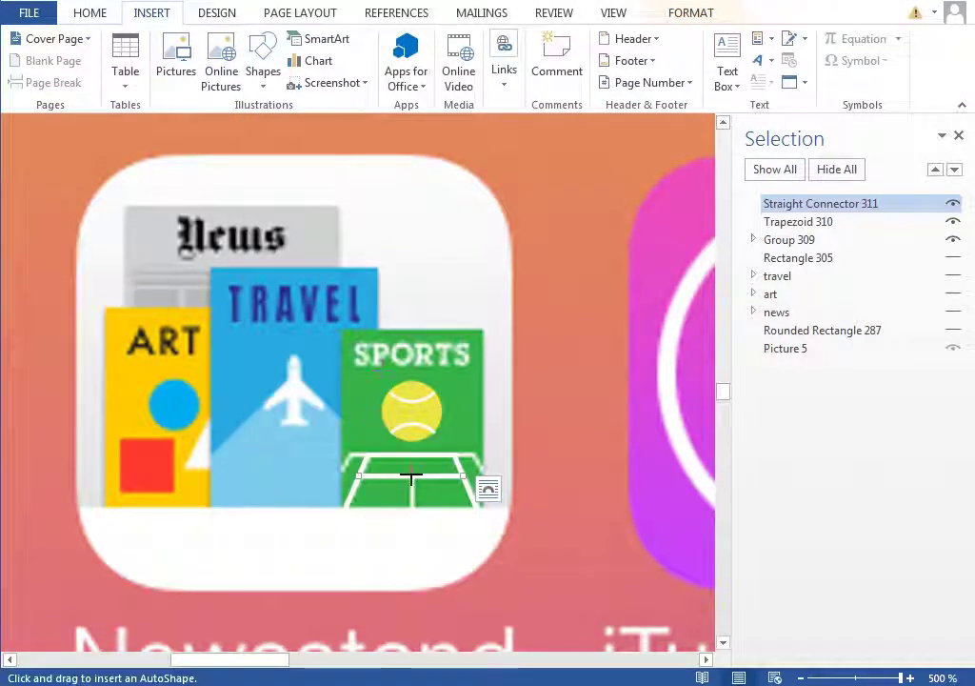
pyautogui.moveTo(411, 476); pyautogui.dragTo(411, 536)
pyautogui.click(322, 61)
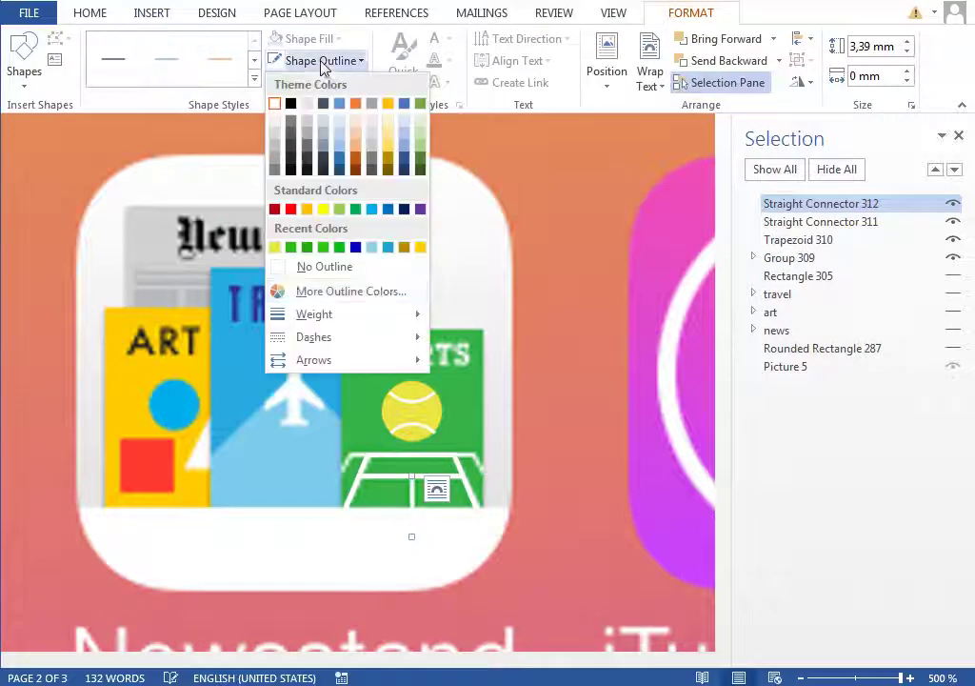
pyautogui.moveTo(374, 314)
pyautogui.click(497, 374)
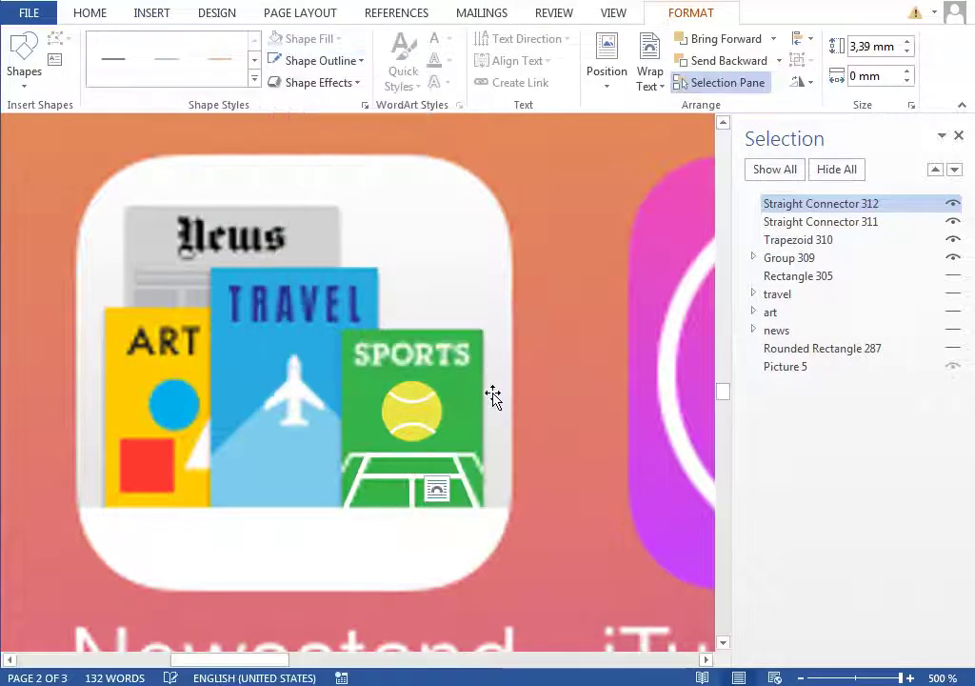
# Step: Duplicate the tennis court trapezoid in place, widen the copy to about 11.4 mm and adjust the slant of its sides
pyautogui.click(464, 461)
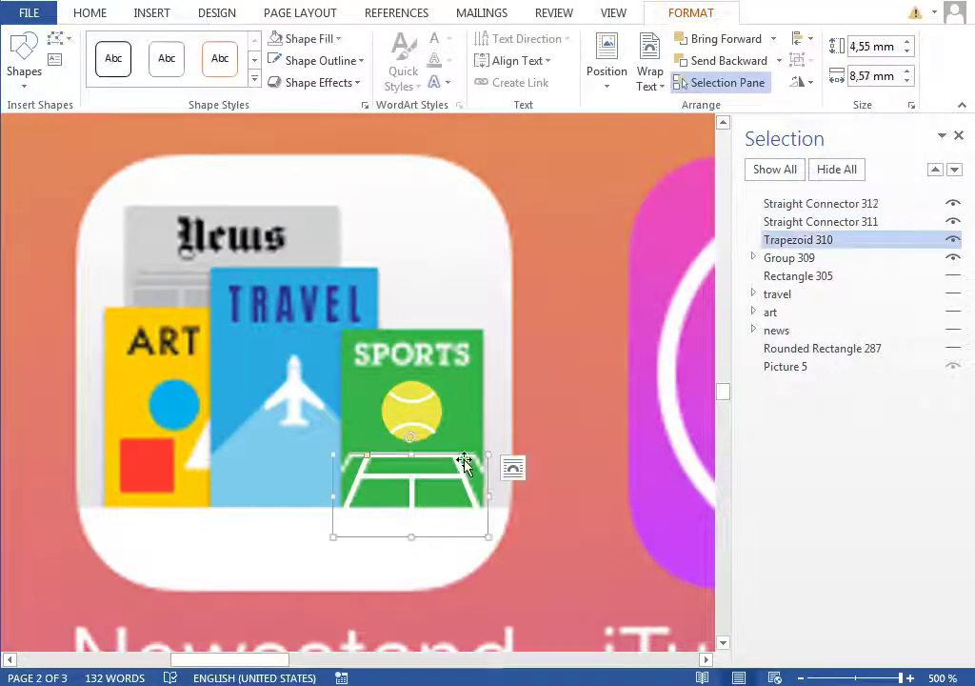
pyautogui.moveTo(469, 462); pyautogui.dragTo(439, 457)
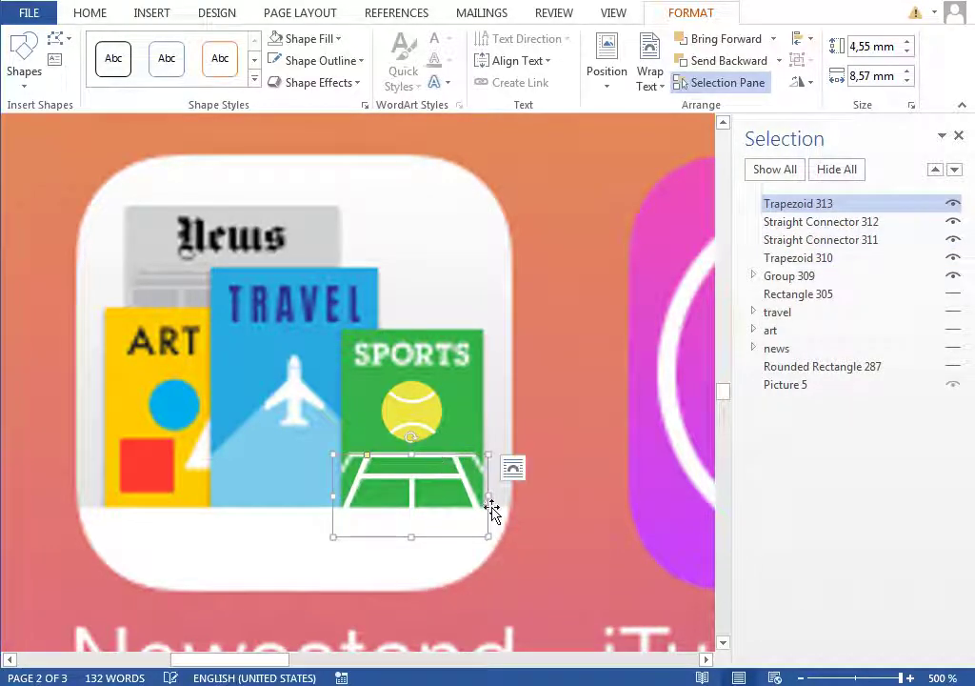
pyautogui.moveTo(491, 510); pyautogui.dragTo(493, 512)
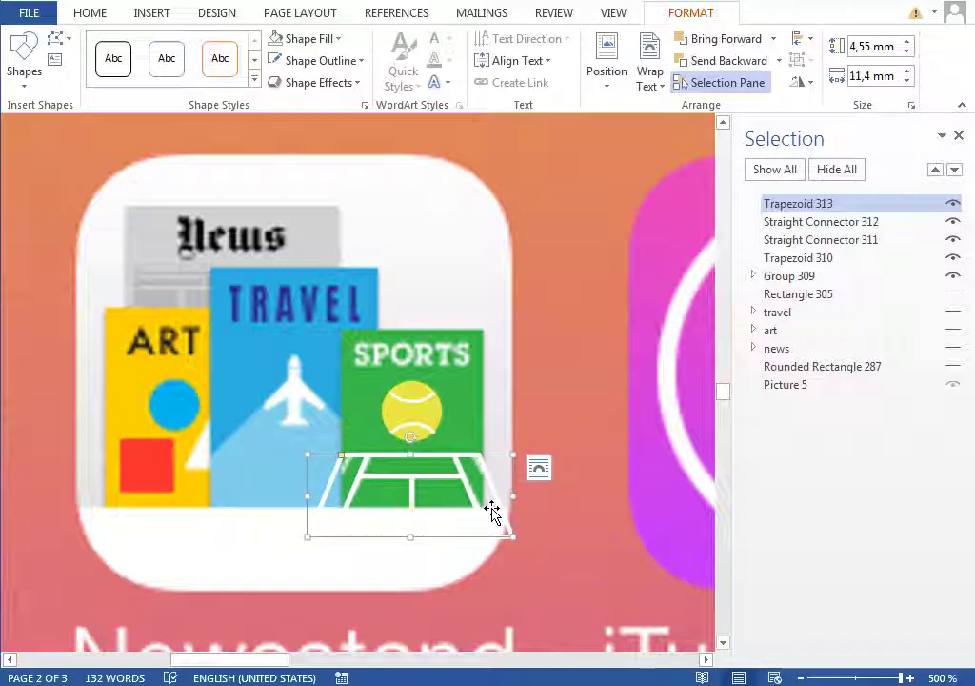
pyautogui.moveTo(343, 460); pyautogui.dragTo(348, 457)
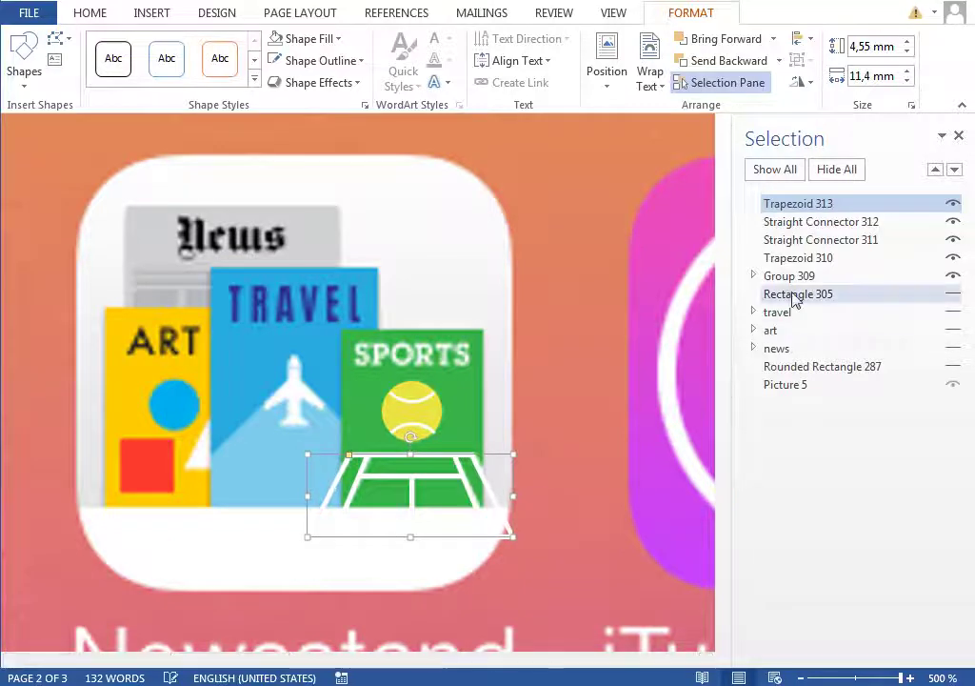
# Step: Show the SPORTS cover's background rectangle and fill it with the standard Green, placed over the cover
pyautogui.click(795, 297)
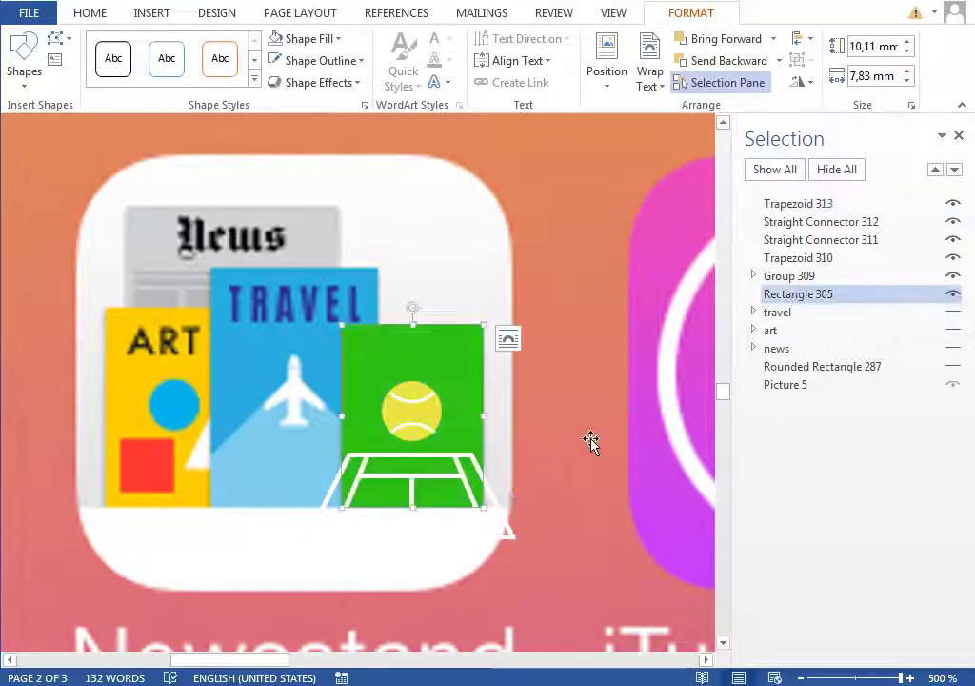
pyautogui.click(952, 294)
pyautogui.click(953, 294)
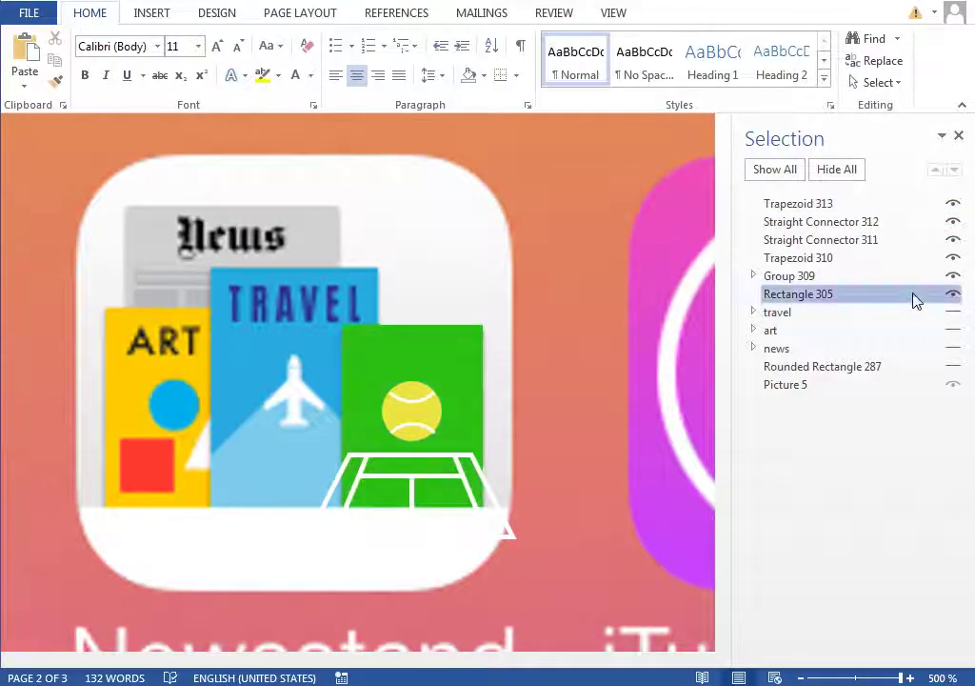
pyautogui.moveTo(446, 333); pyautogui.dragTo(411, 336)
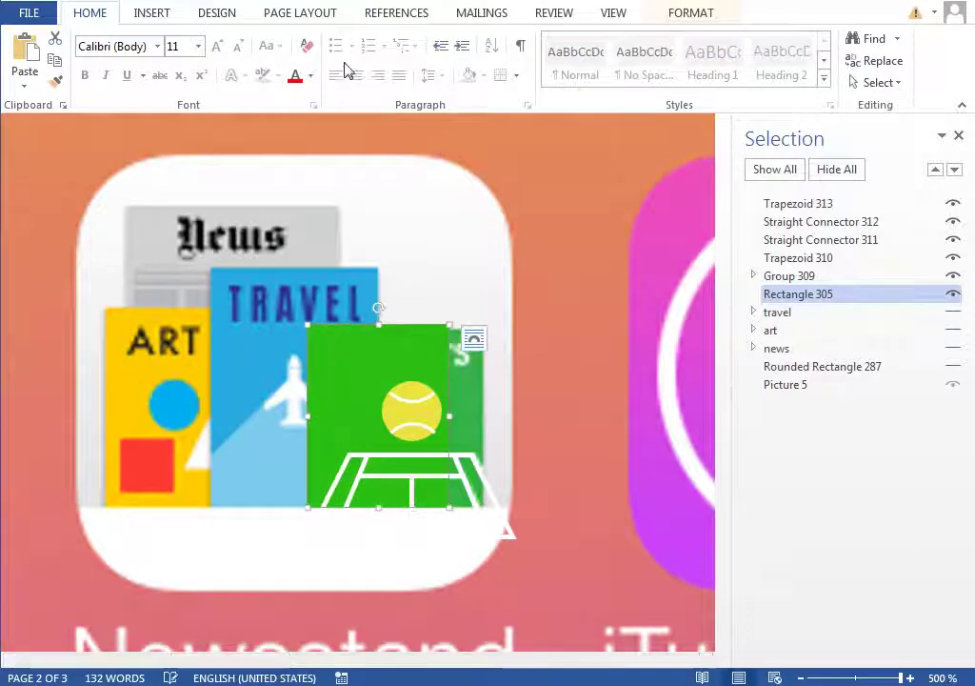
pyautogui.click(692, 17)
pyautogui.click(310, 38)
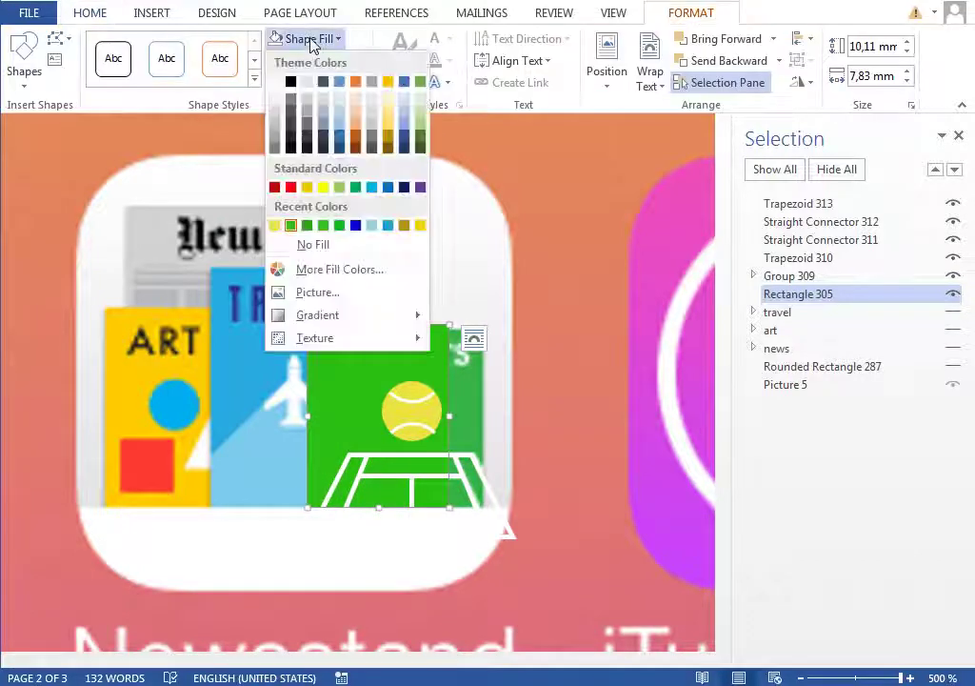
pyautogui.click(341, 188)
pyautogui.moveTo(374, 345); pyautogui.dragTo(418, 355)
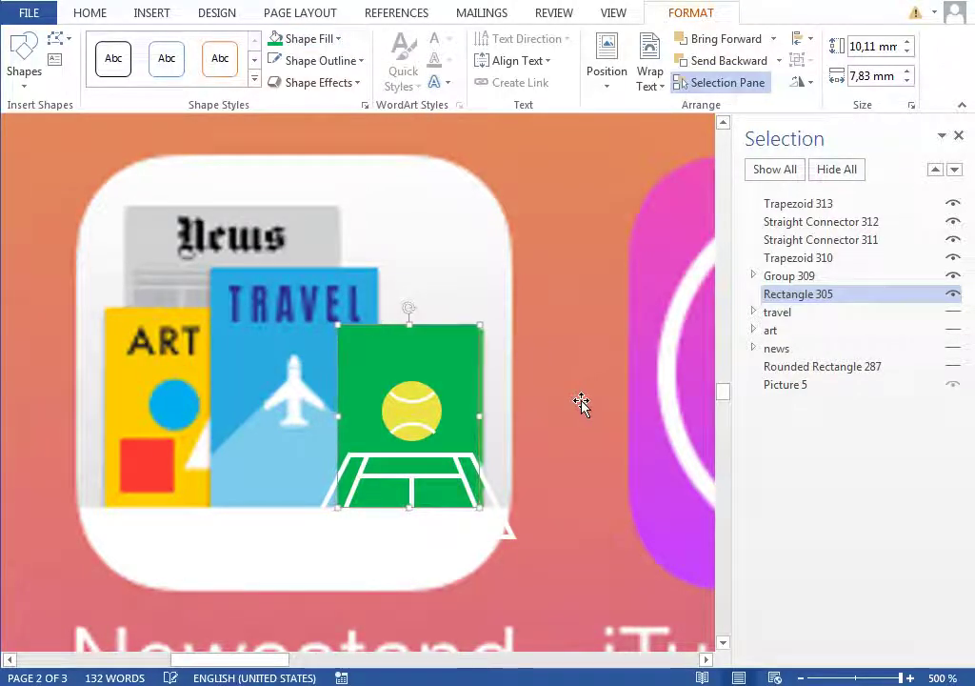
# Step: Add edit points where the wider trapezoid's slanted sides meet the cover's edges and open its path at the lower-right corner
pyautogui.click(803, 205)
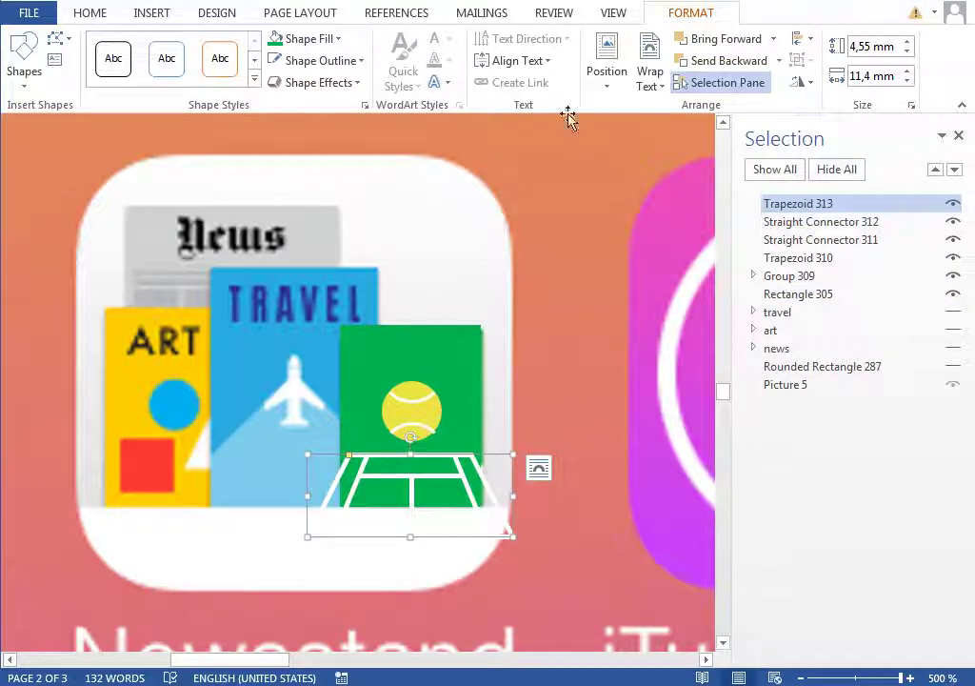
pyautogui.click(59, 39)
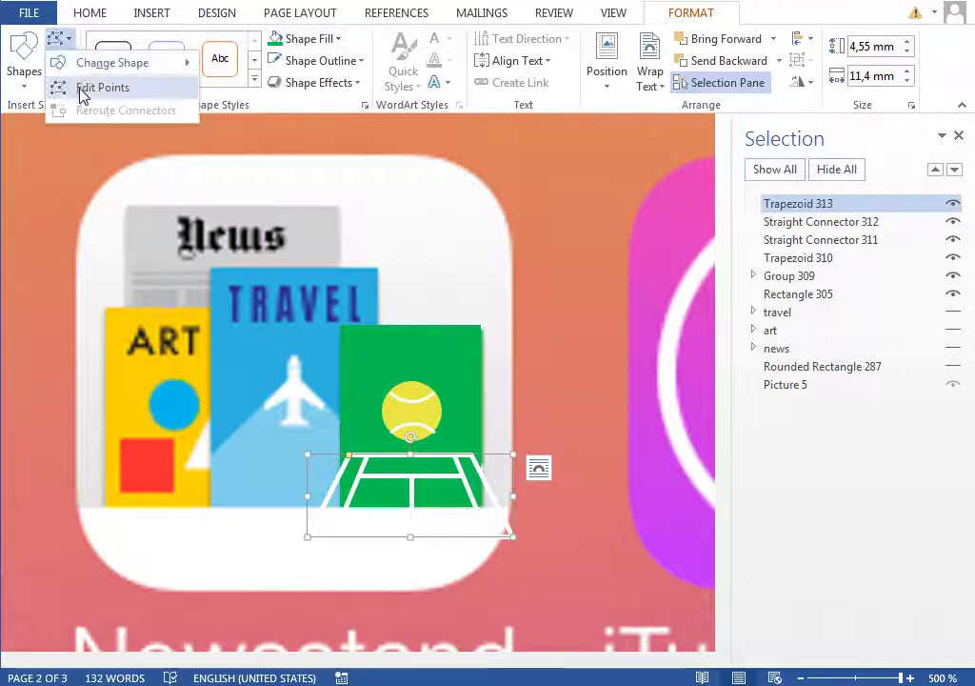
pyautogui.click(82, 88)
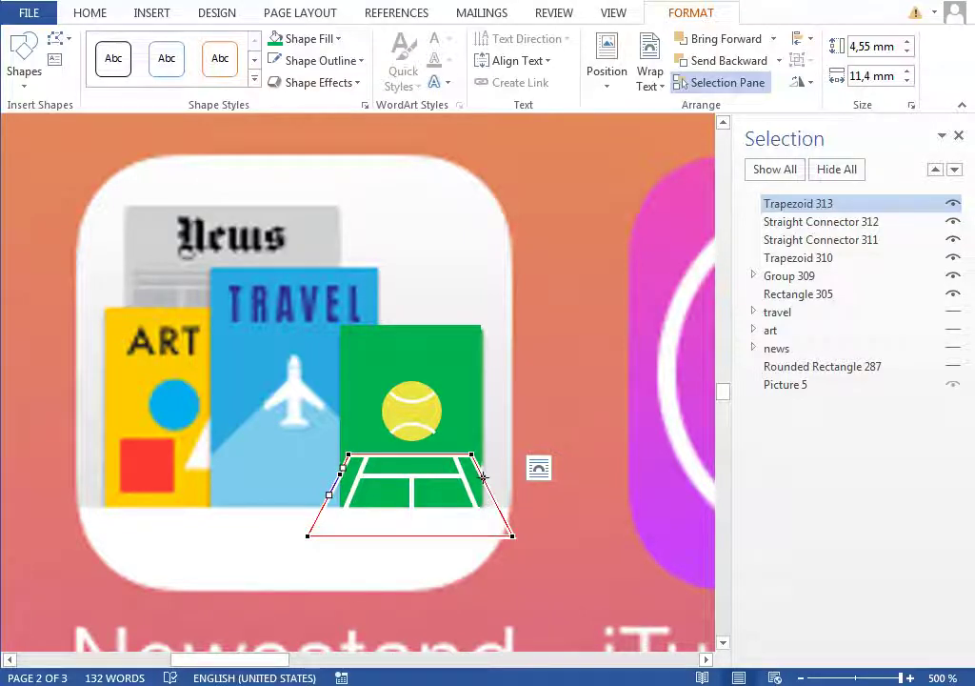
pyautogui.rightClick(511, 535)
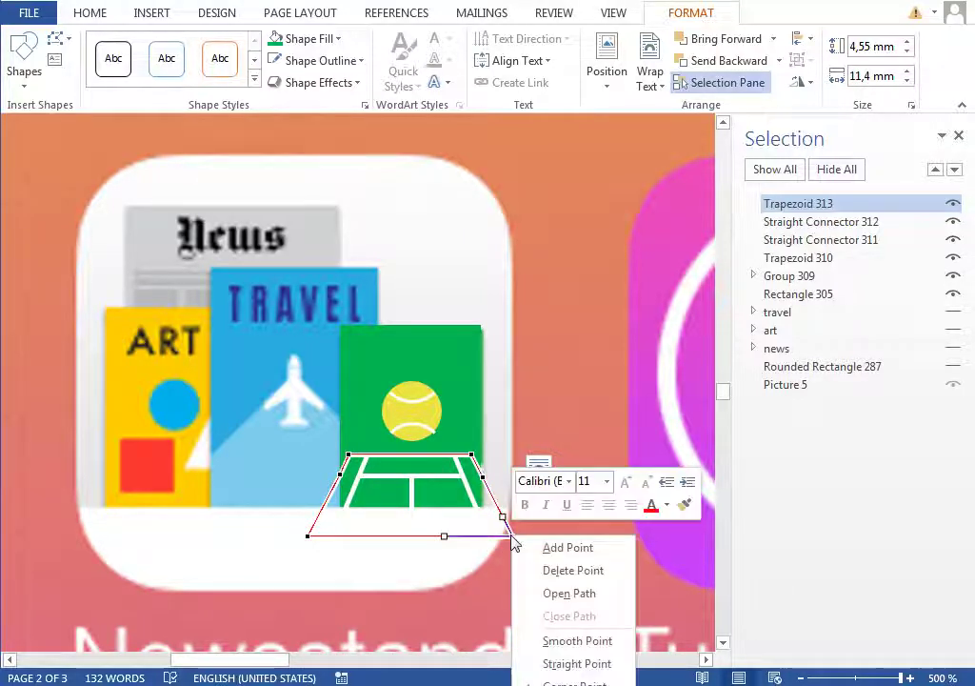
pyautogui.click(569, 591)
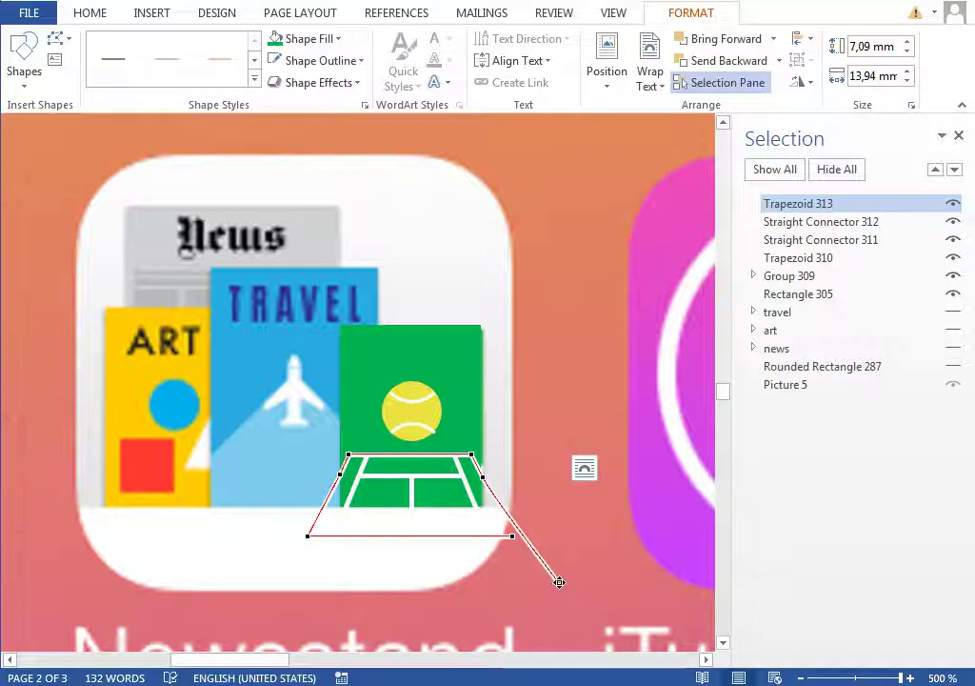
# Step: Delete the opened trapezoid's lower points, keeping only its top edge and the short sides down to the cover's edges
pyautogui.rightClick(560, 582)
pyautogui.click(614, 618)
pyautogui.rightClick(511, 535)
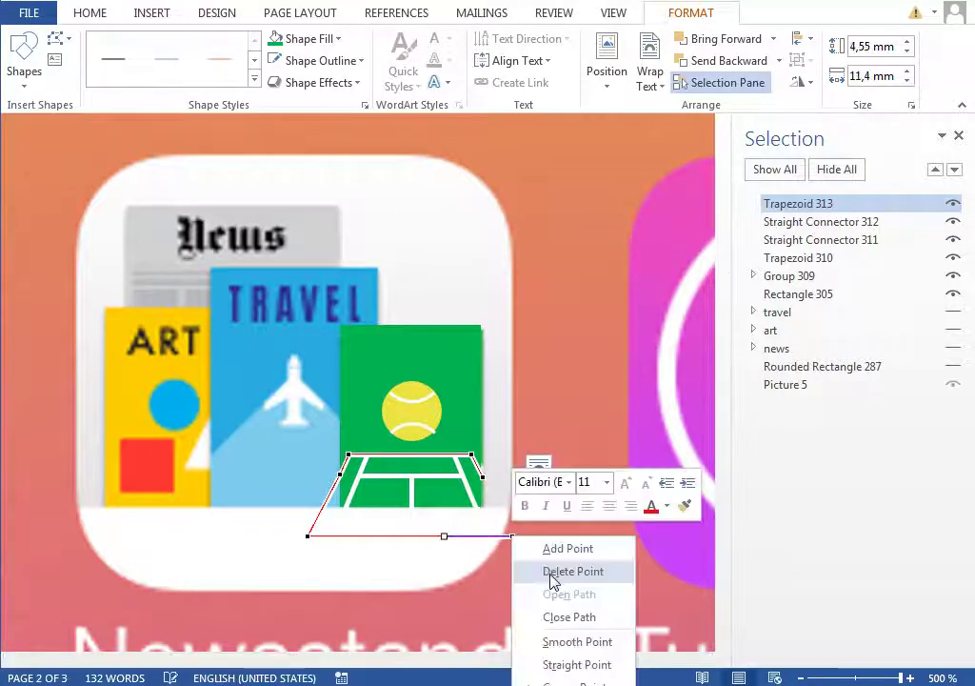
pyautogui.click(551, 570)
pyautogui.rightClick(310, 536)
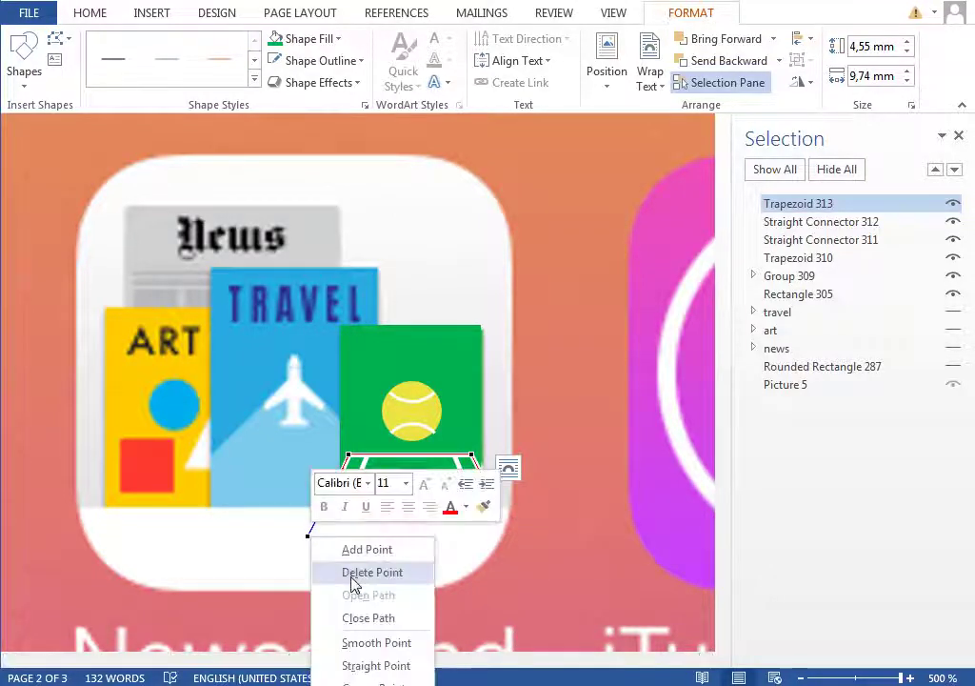
pyautogui.click(352, 571)
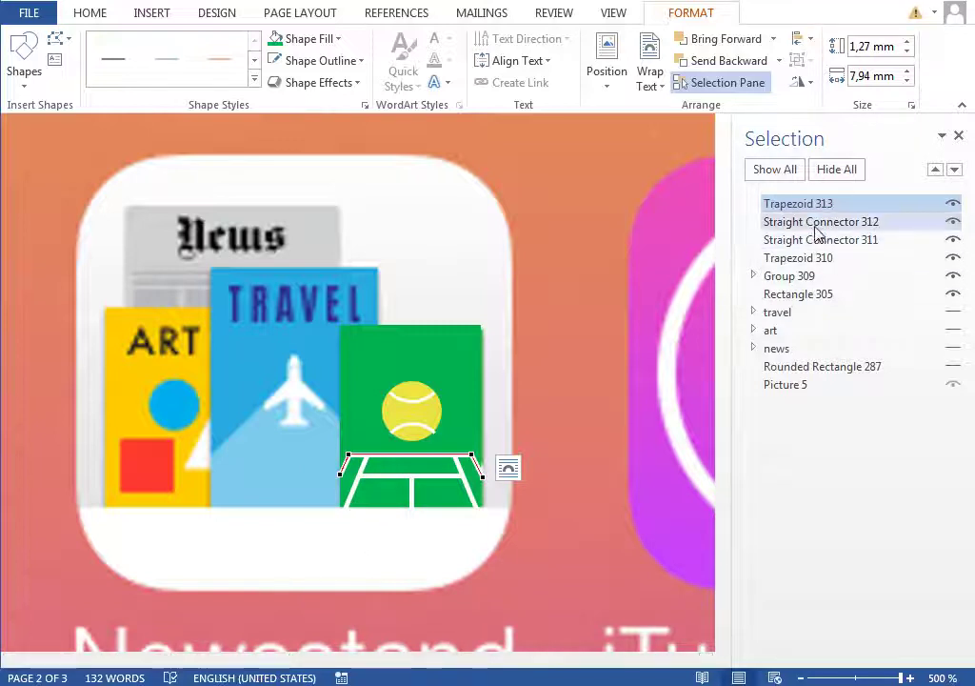
# Step: Hide the SPORTS cover's court lines, trapezoids, tennis ball group and background rectangle to expose the reference picture
pyautogui.click(952, 203)
pyautogui.click(952, 221)
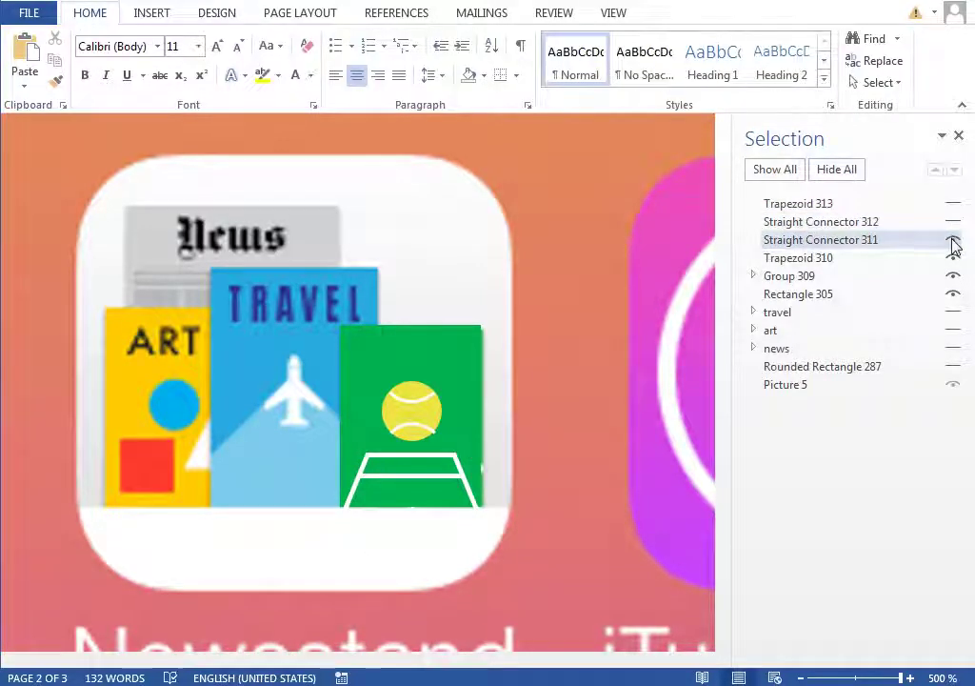
pyautogui.click(952, 239)
pyautogui.click(953, 257)
pyautogui.click(953, 275)
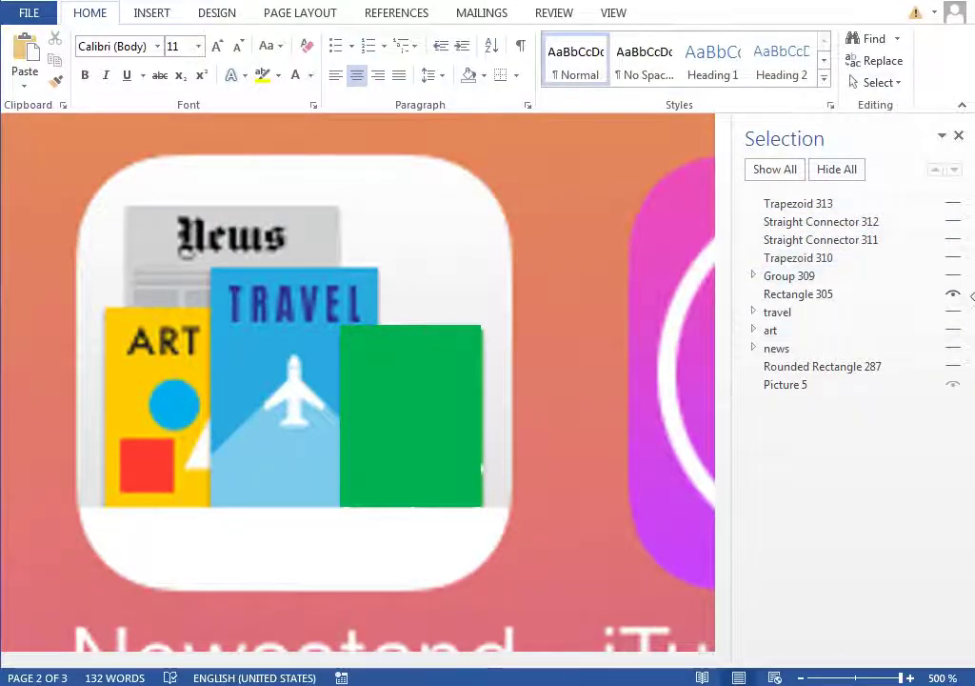
pyautogui.click(952, 295)
# Step: Draw a rectangle about 1.25 mm high and 6.03 mm wide over the SPORTS title
pyautogui.click(152, 15)
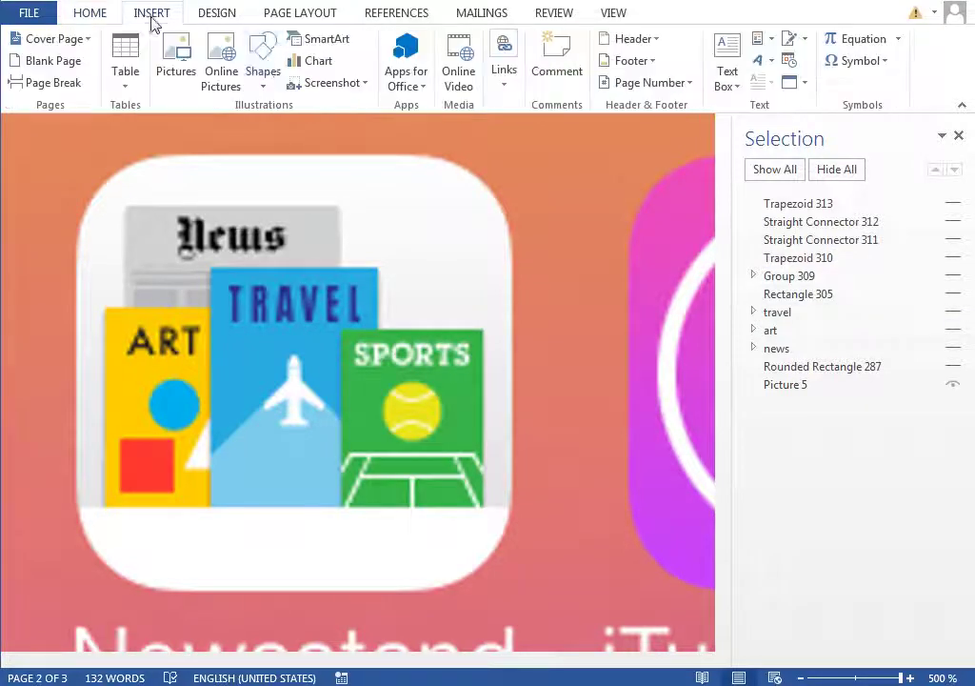
pyautogui.click(260, 55)
pyautogui.click(445, 132)
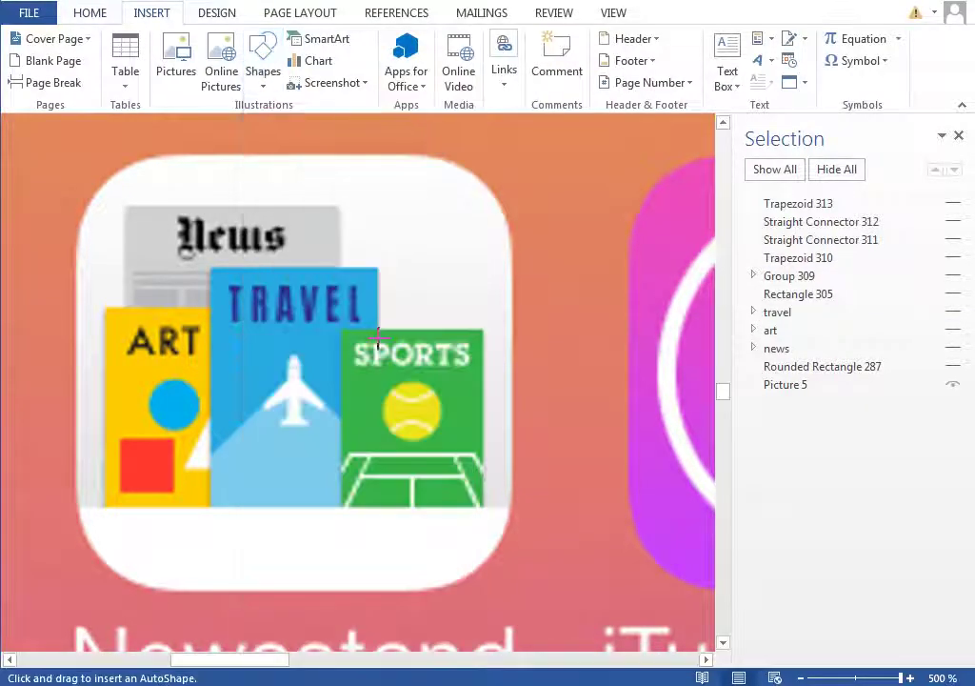
pyautogui.moveTo(355, 345)
pyautogui.mouseDown()
pyautogui.moveTo(483, 358)
pyautogui.moveTo(468, 368)
pyautogui.mouseUp()
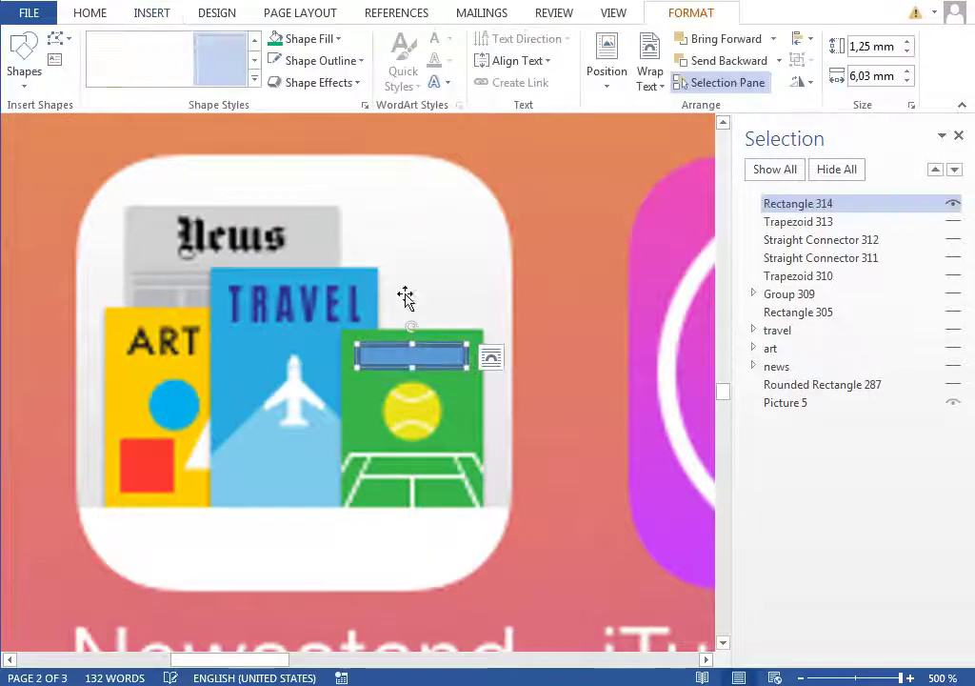
# Step: Give the SPORTS title rectangle a white fill and no outline
pyautogui.click(297, 42)
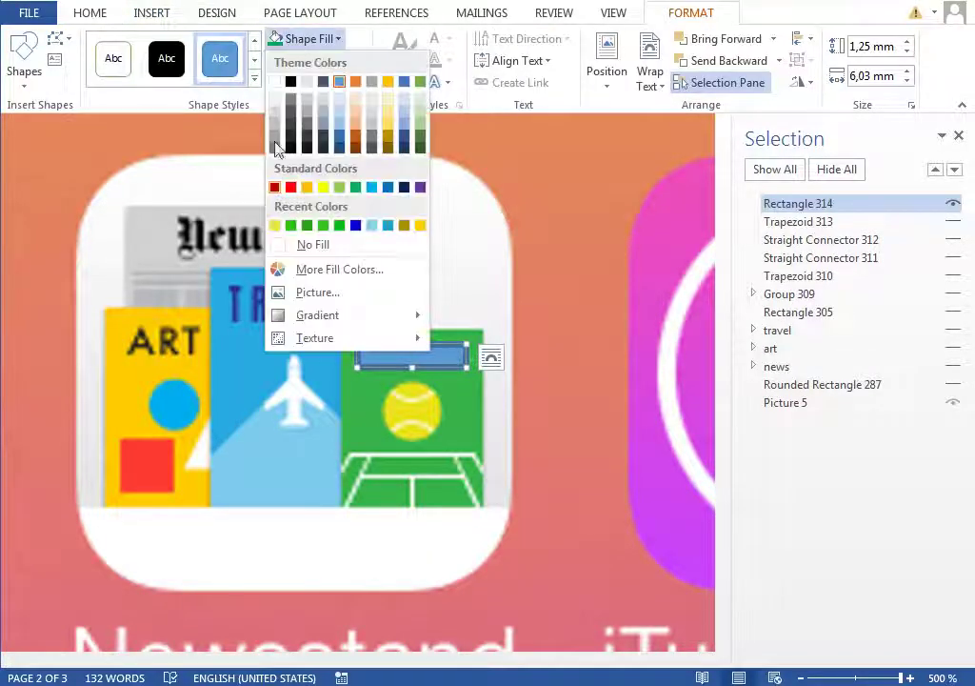
pyautogui.click(274, 82)
pyautogui.click(324, 61)
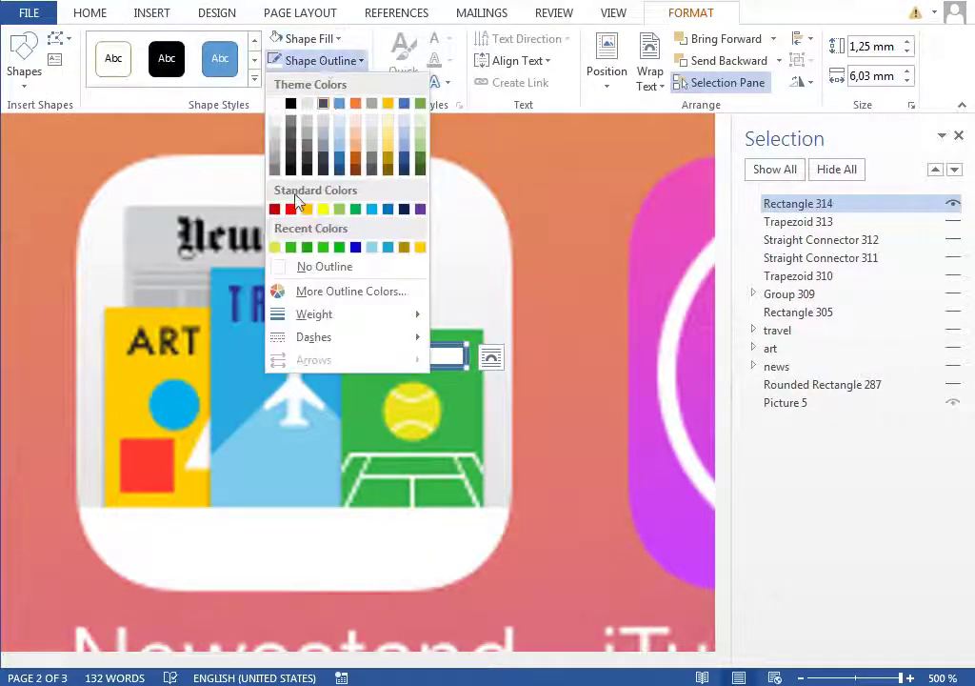
pyautogui.click(276, 265)
# Step: Show the SPORTS cover's hidden court lines, trapezoids, background rectangle and tennis ball group again
pyautogui.click(842, 241)
pyautogui.click(833, 258)
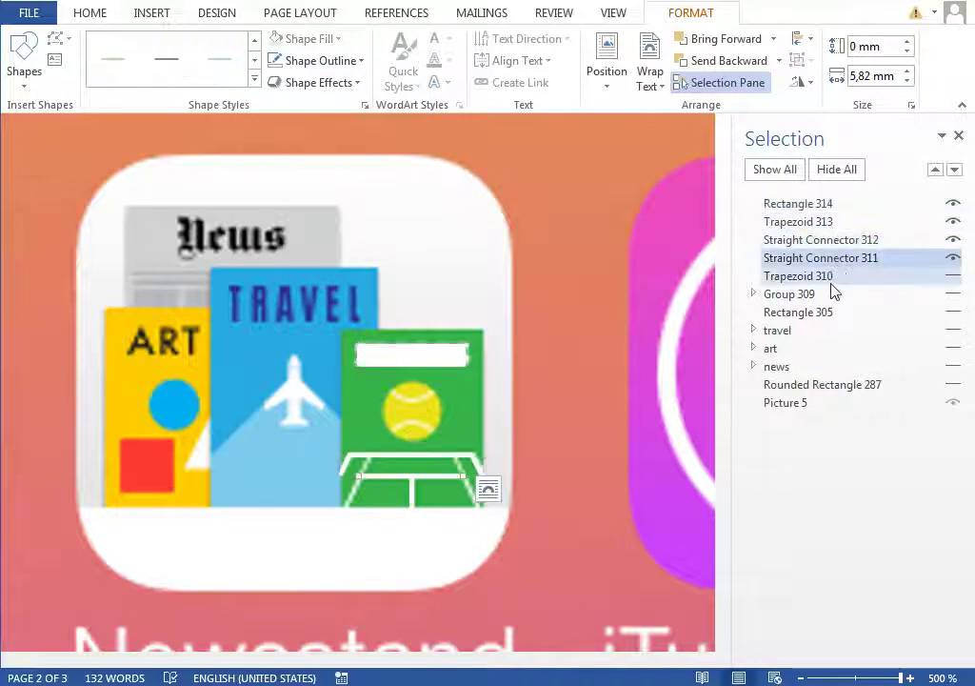
pyautogui.click(833, 277)
pyautogui.click(827, 312)
pyautogui.click(823, 294)
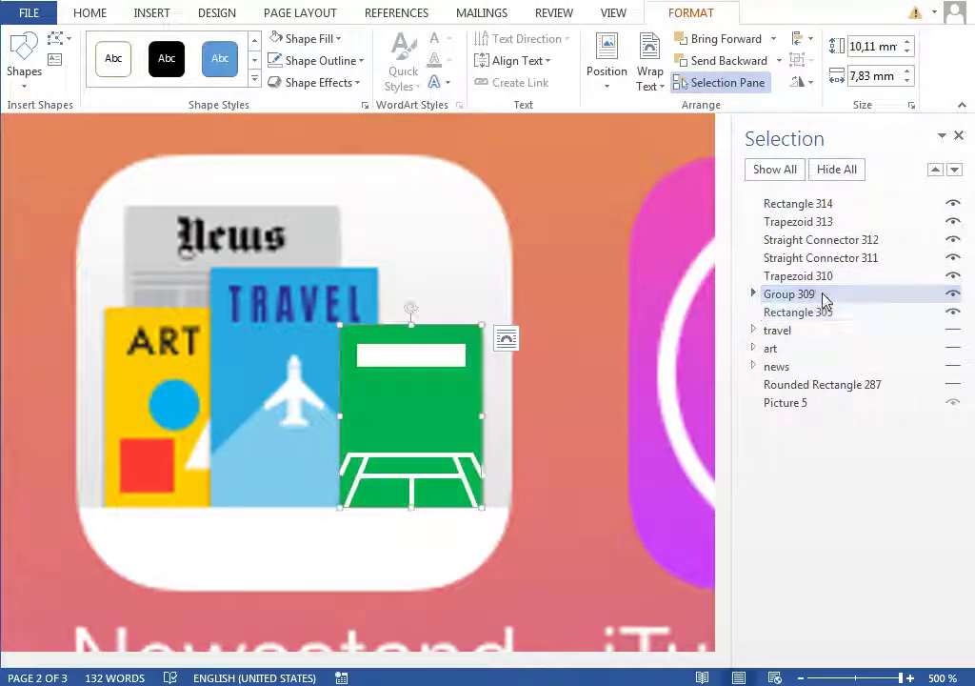
# Step: Select all shapes of the SPORTS cover, including its title rectangle and tennis ball, and group them
pyautogui.keyDown('ctrl'); pyautogui.click(825, 312); pyautogui.keyUp('ctrl')
pyautogui.keyDown('ctrl'); pyautogui.click(825, 277); pyautogui.keyUp('ctrl')
pyautogui.keyDown('ctrl'); pyautogui.click(825, 259); pyautogui.keyUp('ctrl')
pyautogui.keyDown('ctrl'); pyautogui.click(821, 240); pyautogui.keyUp('ctrl')
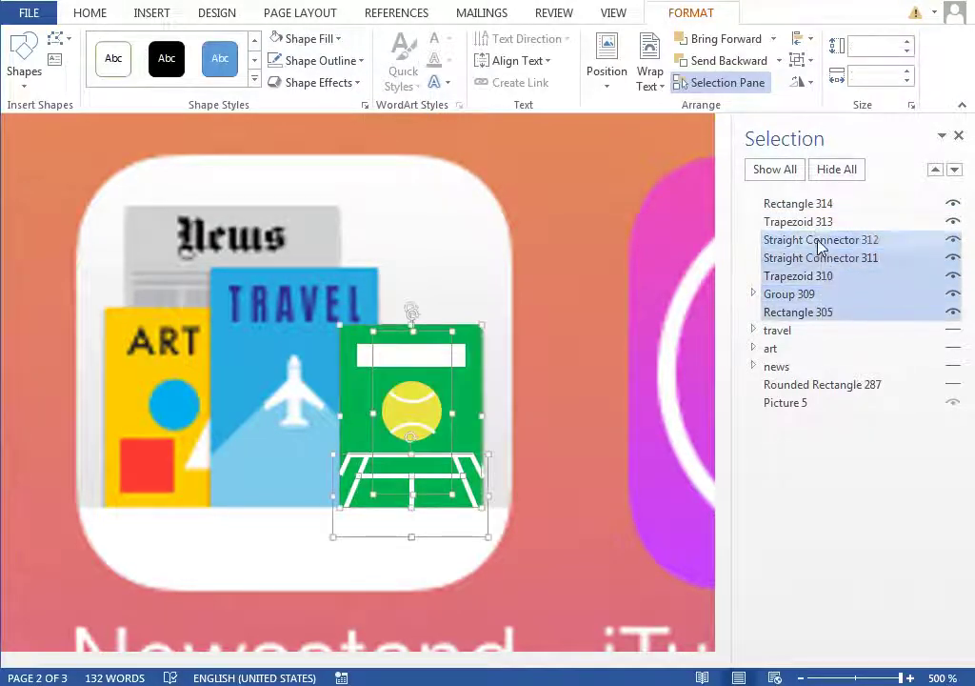
pyautogui.keyDown('ctrl'); pyautogui.click(819, 222); pyautogui.keyUp('ctrl')
pyautogui.keyDown('ctrl'); pyautogui.click(817, 204); pyautogui.keyUp('ctrl')
pyautogui.hotkey('ctrl', 'g')
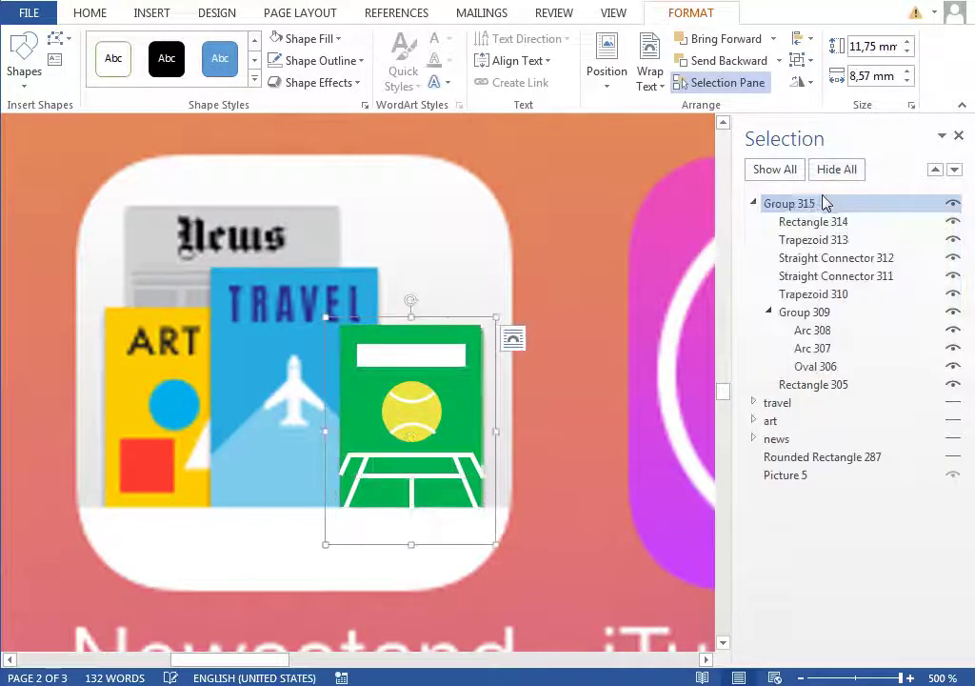
# Step: Rename the SPORTS cover's group as sports, compare it with the reference picture and collapse its entry
pyautogui.click(823, 202)
pyautogui.write('sport')
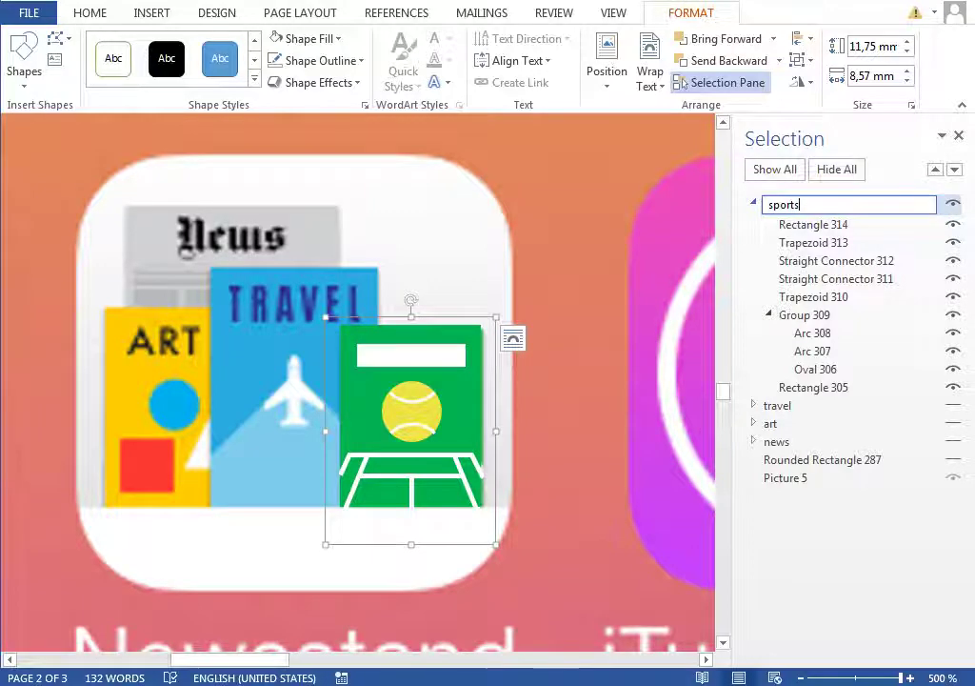
pyautogui.write('s')
pyautogui.press('Return')
pyautogui.click(955, 203)
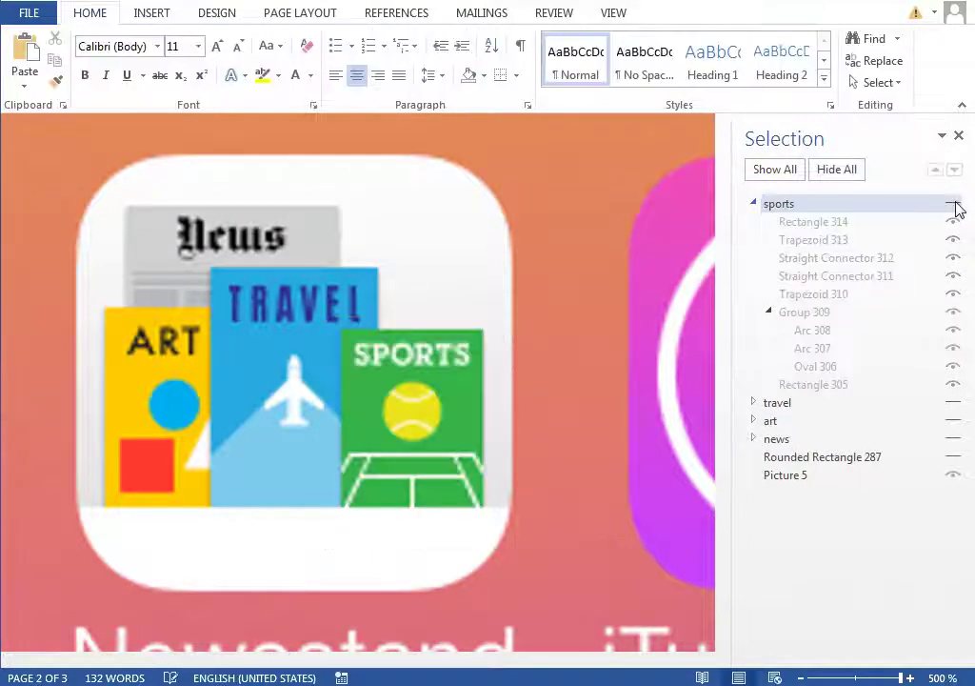
pyautogui.click(954, 203)
pyautogui.click(753, 204)
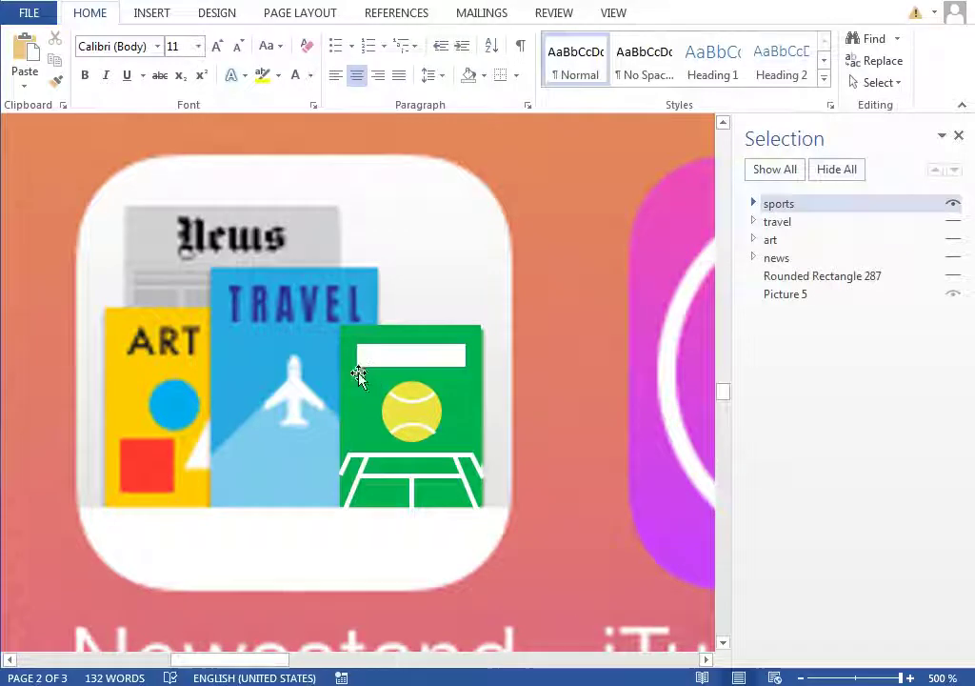
# Step: Select the sports, travel, art and news groups together with the rounded rectangle and group them into one icon
pyautogui.click(797, 204)
pyautogui.keyDown('ctrl'); pyautogui.click(797, 221); pyautogui.keyUp('ctrl')
pyautogui.keyDown('ctrl'); pyautogui.click(798, 239); pyautogui.keyUp('ctrl')
pyautogui.keyDown('ctrl'); pyautogui.click(777, 258); pyautogui.keyUp('ctrl')
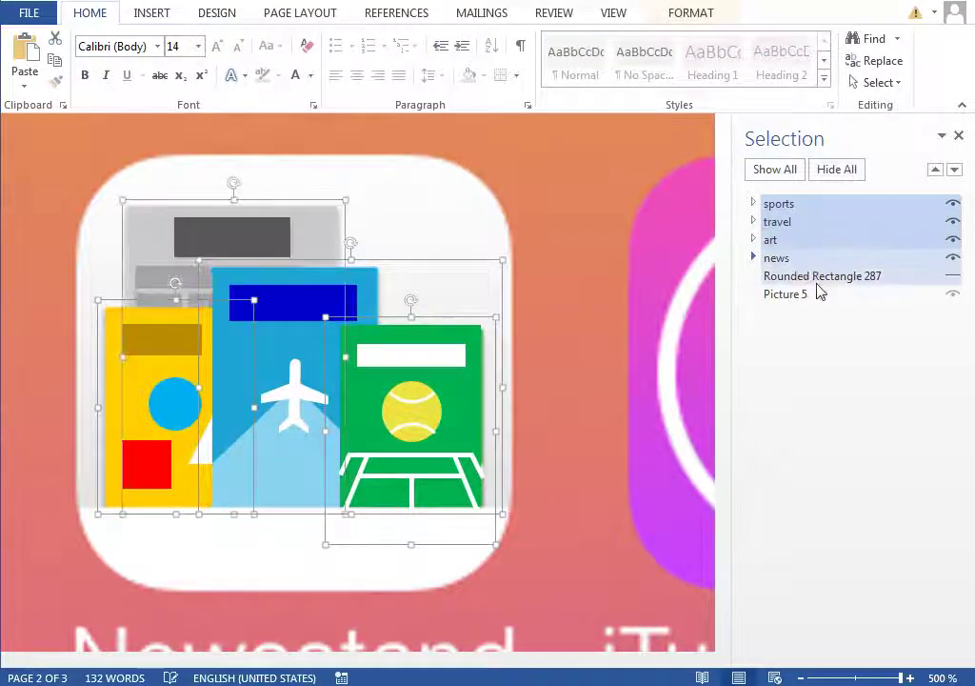
pyautogui.keyDown('ctrl'); pyautogui.click(815, 278); pyautogui.keyUp('ctrl')
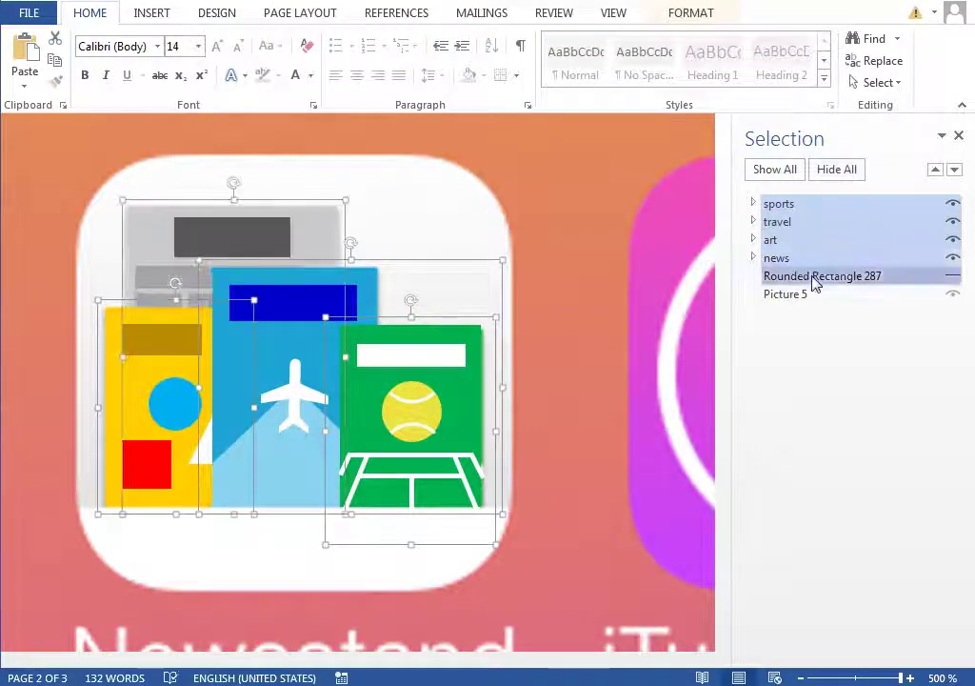
pyautogui.click(696, 14)
pyautogui.click(801, 60)
pyautogui.click(821, 87)
# Step: Rename the complete icon's group as newsstand icon and collapse its entry in the object list
pyautogui.click(810, 206)
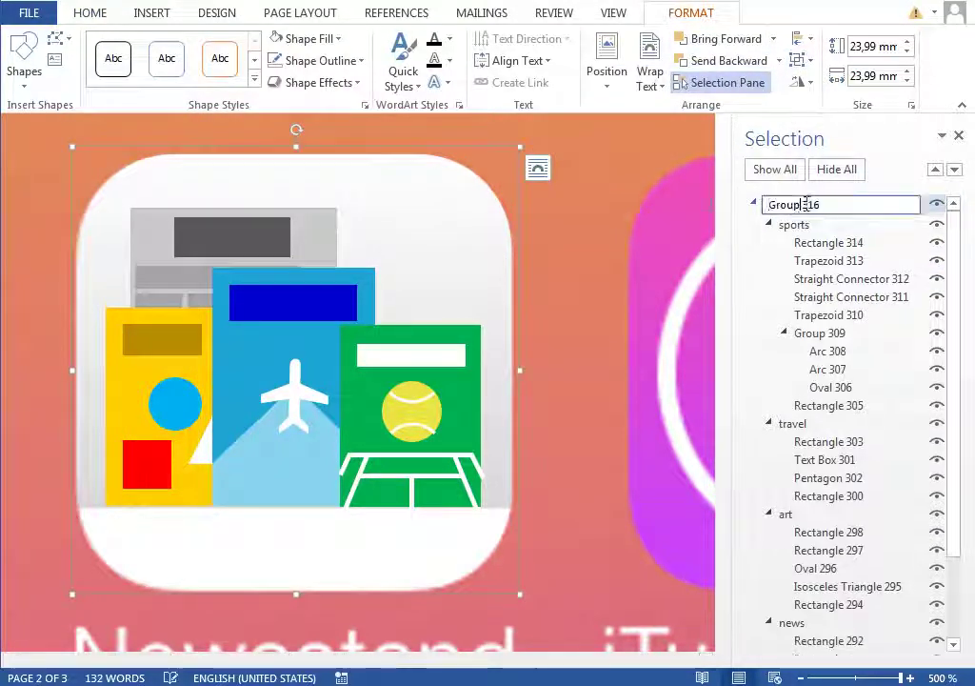
pyautogui.write('new')
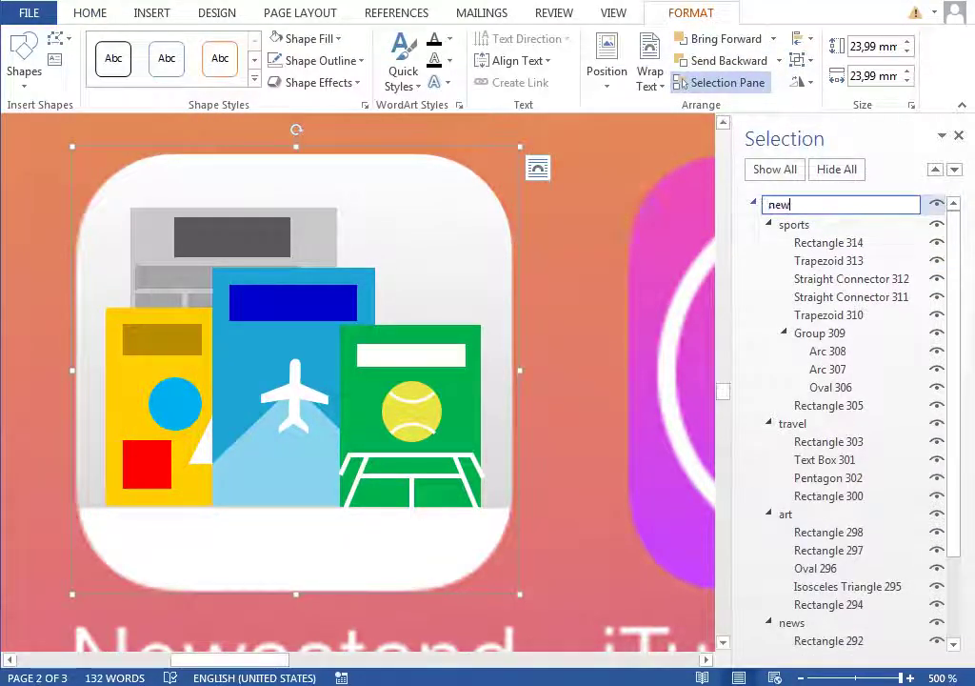
pyautogui.write('sstand icon')
pyautogui.press('Return')
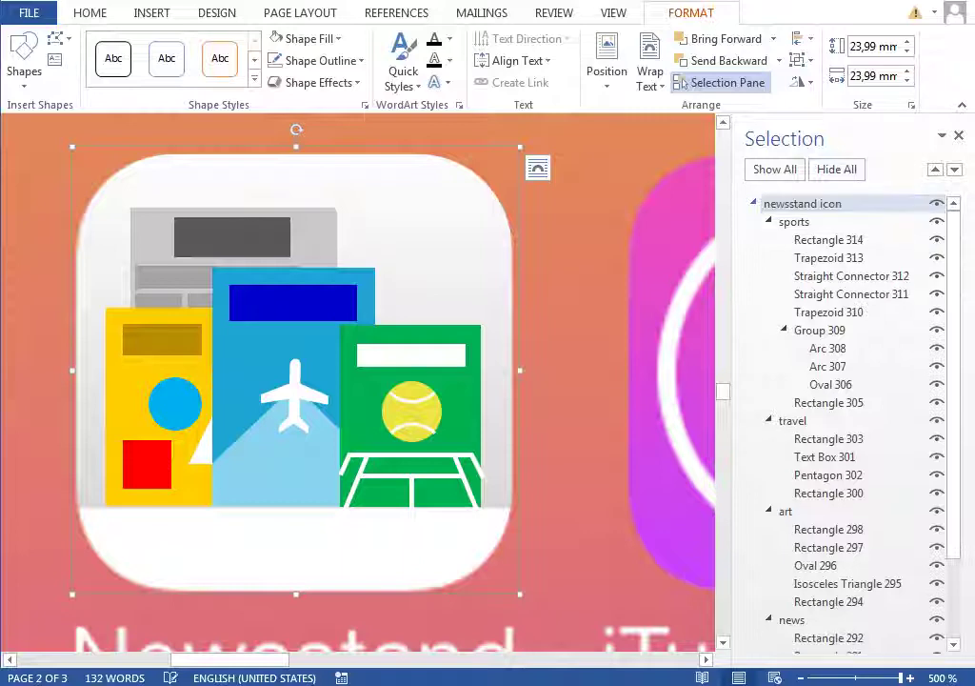
pyautogui.click(753, 203)
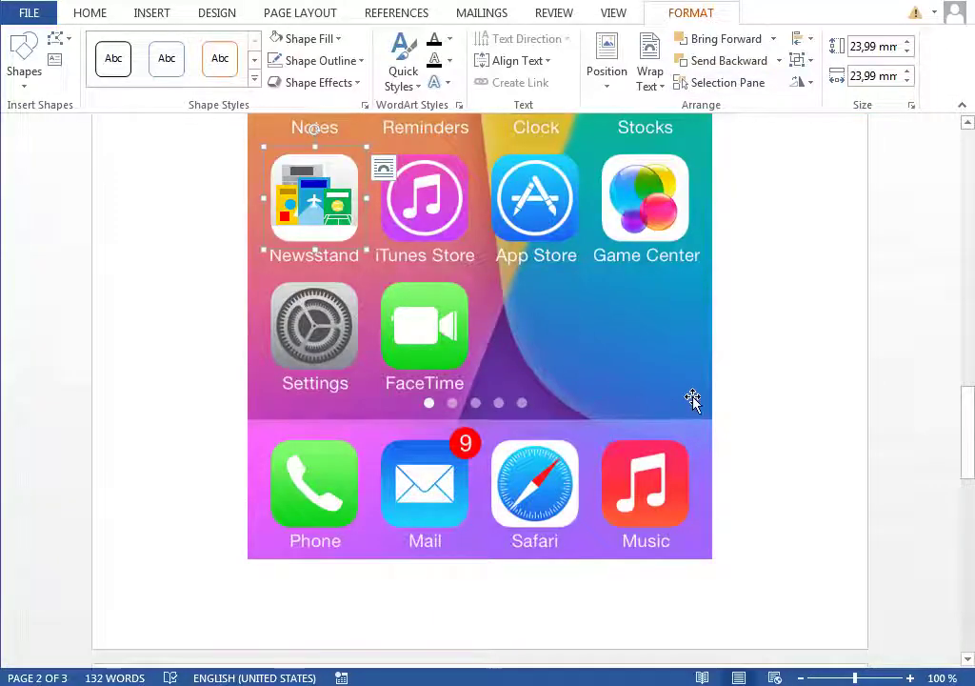
# Step: Move the newsstand icon group onto the greyed home screen on page 1, over the faded Newsstand spot beside the iTunes Store icon
pyautogui.scroll(5, 681, 405)
pyautogui.moveTo(343, 527); pyautogui.dragTo(577, 210)
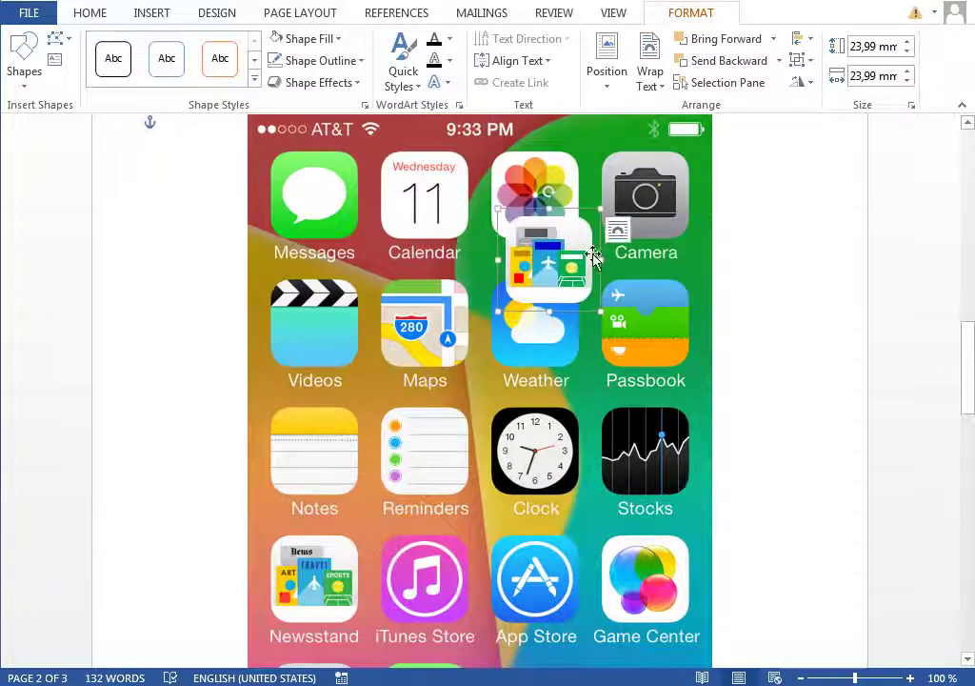
pyautogui.scroll(5, 587, 351)
pyautogui.moveTo(581, 587); pyautogui.dragTo(516, 254)
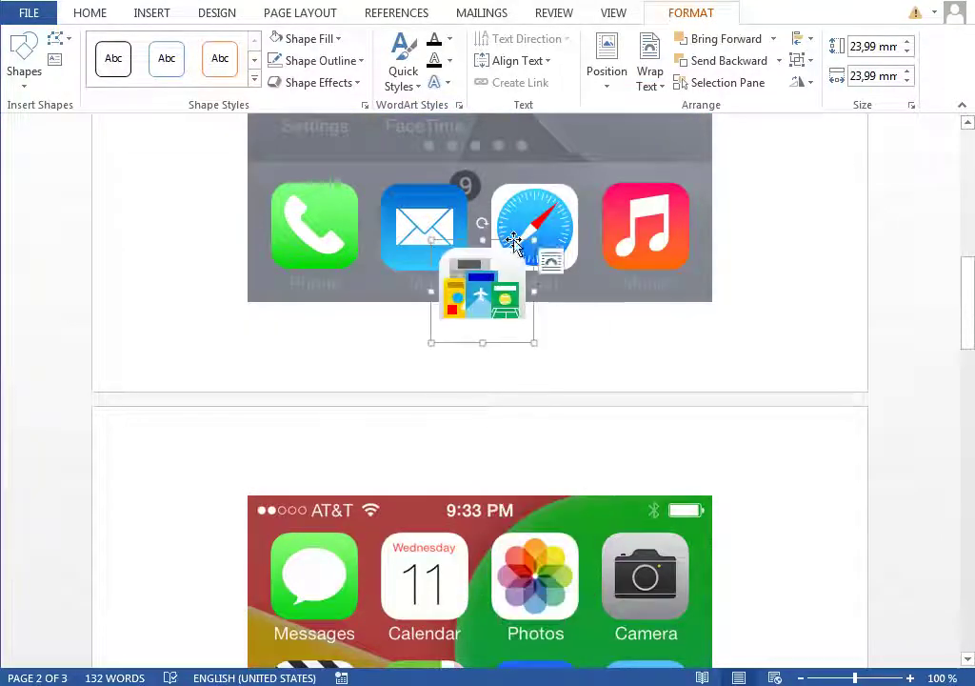
pyautogui.scroll(4, 516, 315)
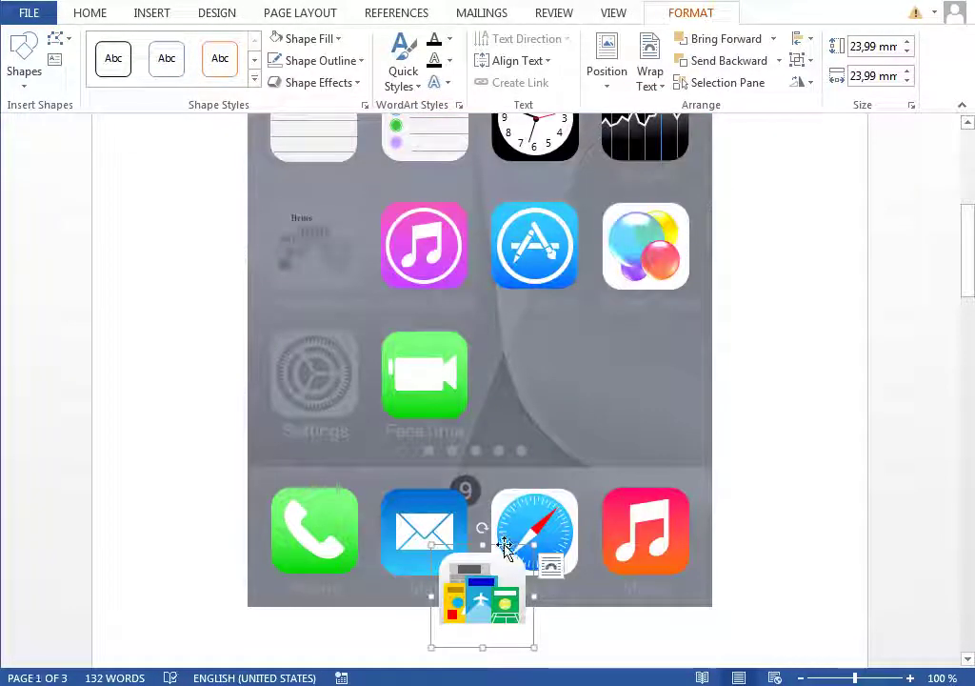
pyautogui.moveTo(505, 548); pyautogui.dragTo(339, 196)
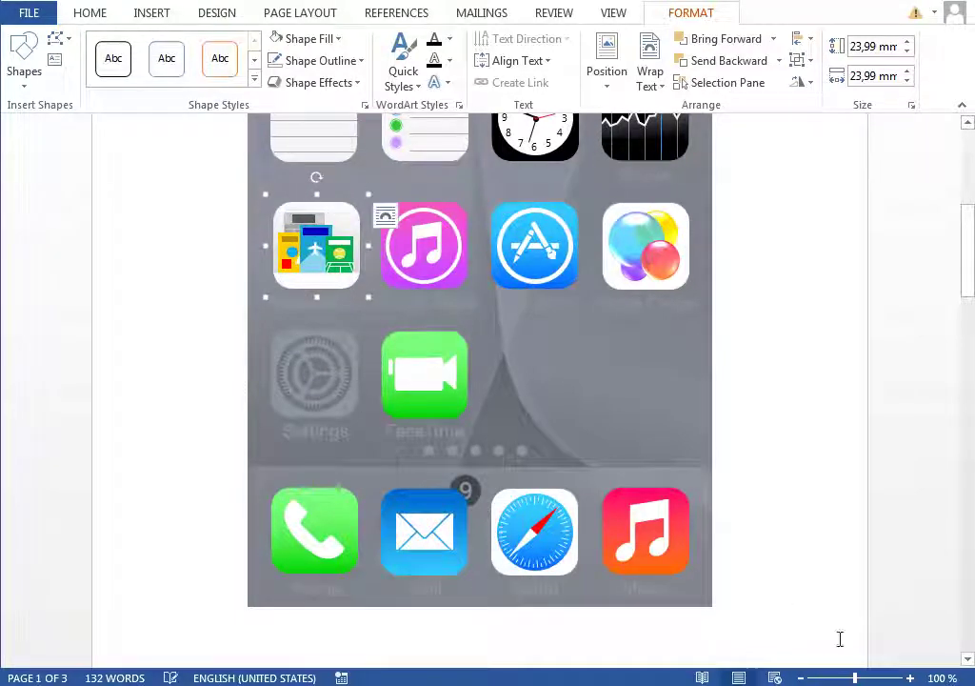
pyautogui.moveTo(854, 678); pyautogui.dragTo(892, 677)
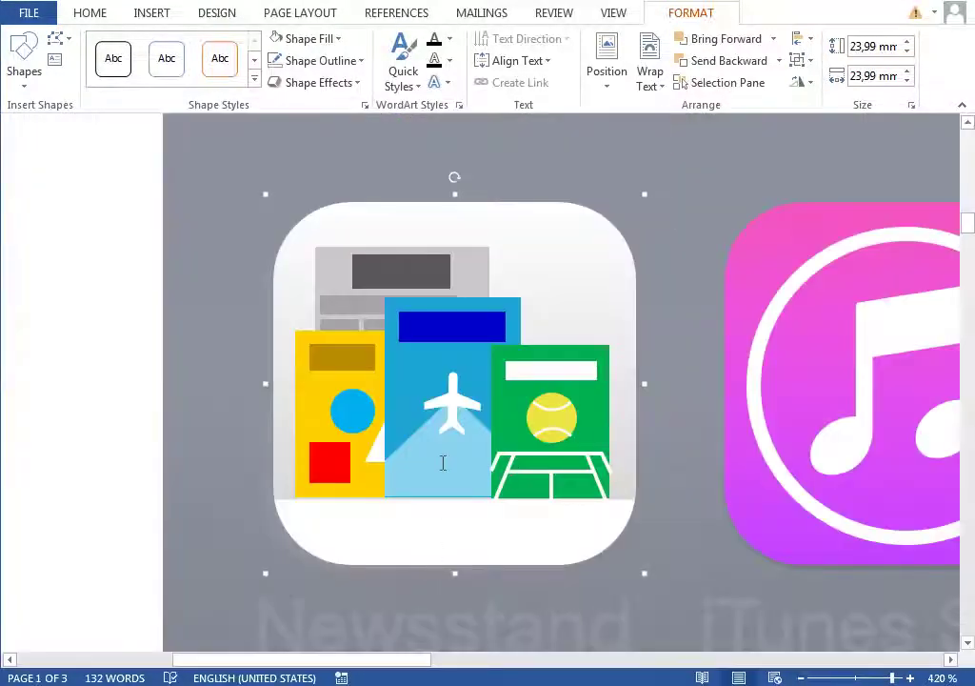